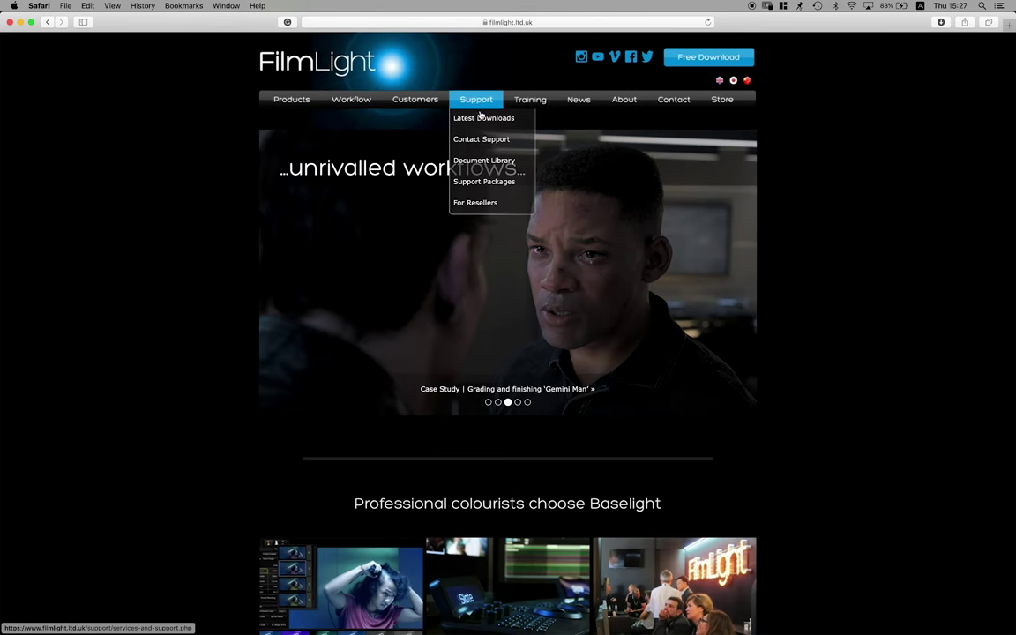
# Open the Truelight Colour Spaces download page and select its /usr/fl/etc/colourspaces install path
pyautogui.click(483, 119)
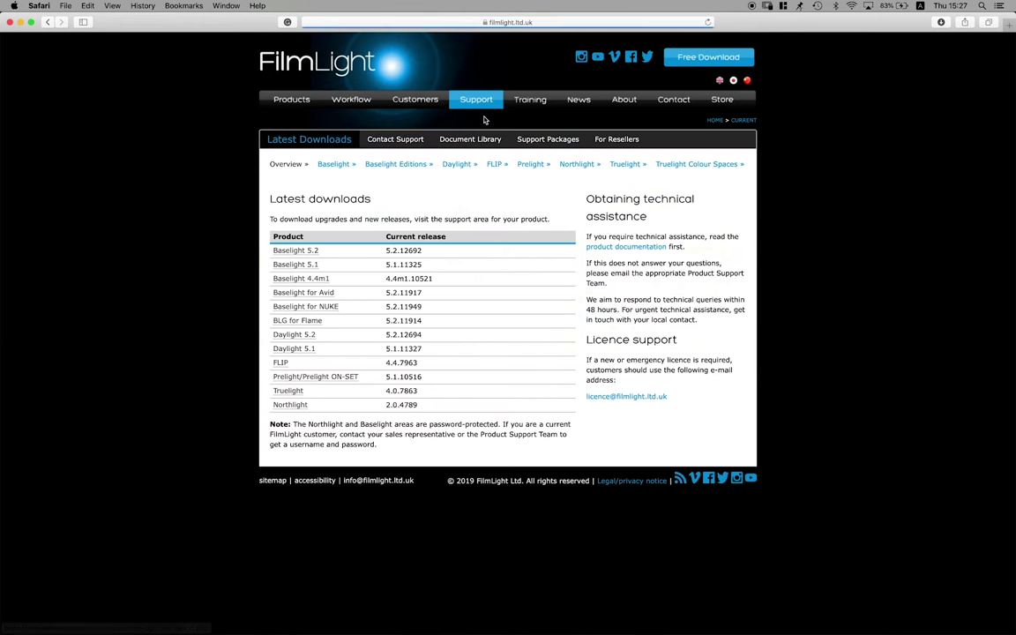
pyautogui.click(706, 165)
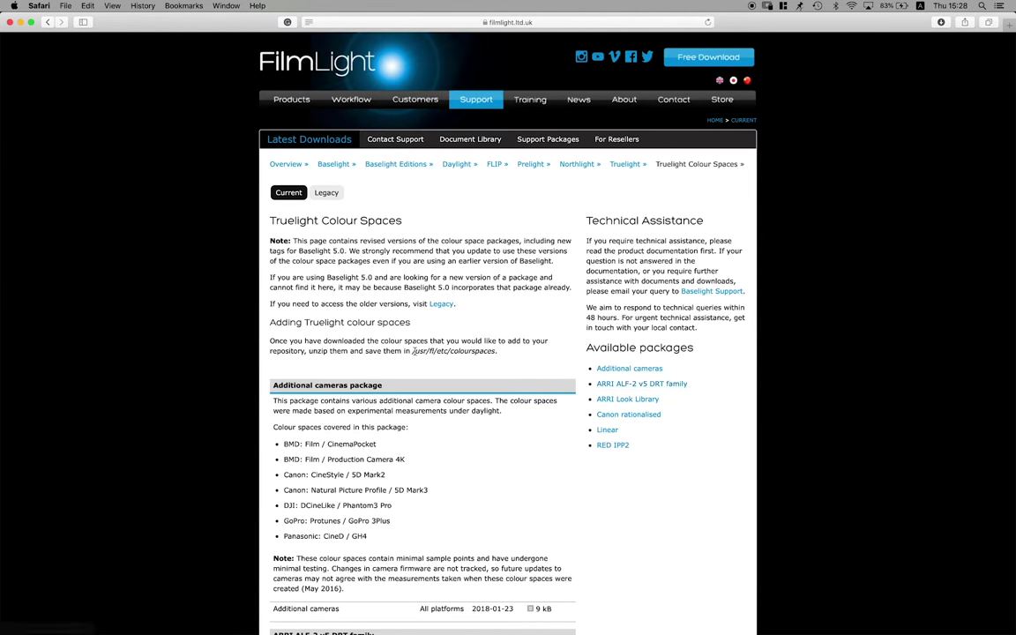
pyautogui.moveTo(411, 350); pyautogui.dragTo(499, 353)
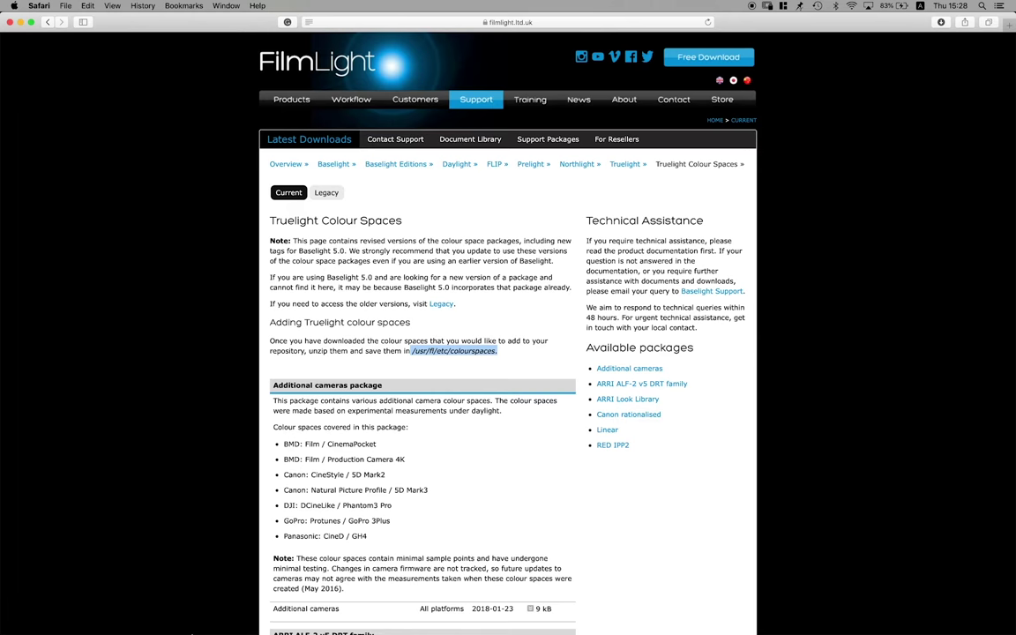
# Find the colourspaces folder in FilmLight/etc, cross-check the Safari page, and return to Finder
pyautogui.press('super+Tab')
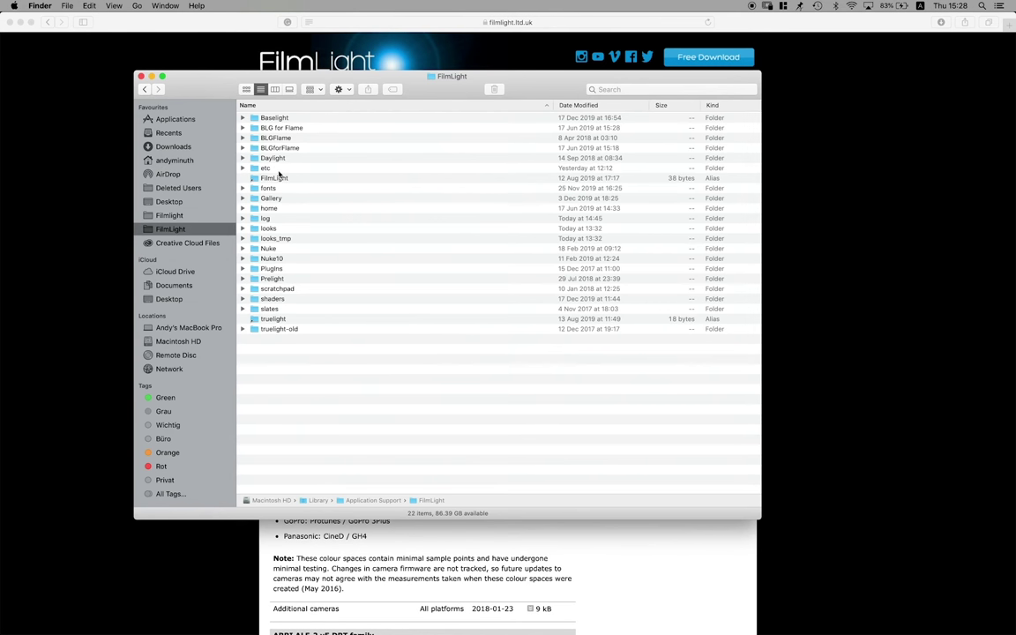
pyautogui.doubleClick(257, 156)
pyautogui.click(284, 177)
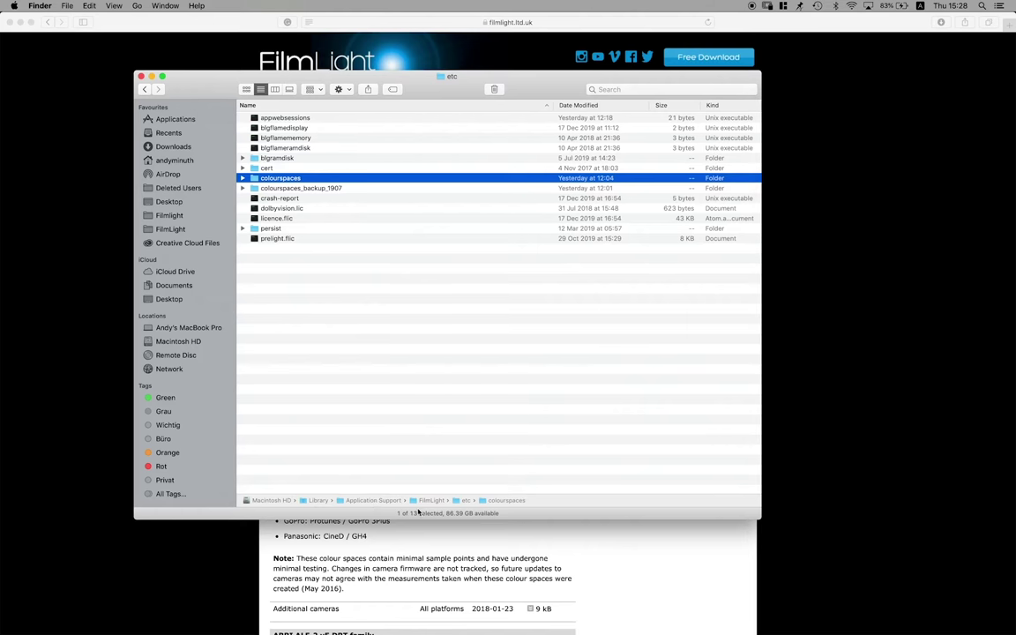
pyautogui.click(523, 521)
pyautogui.scroll(-15, 578, 370)
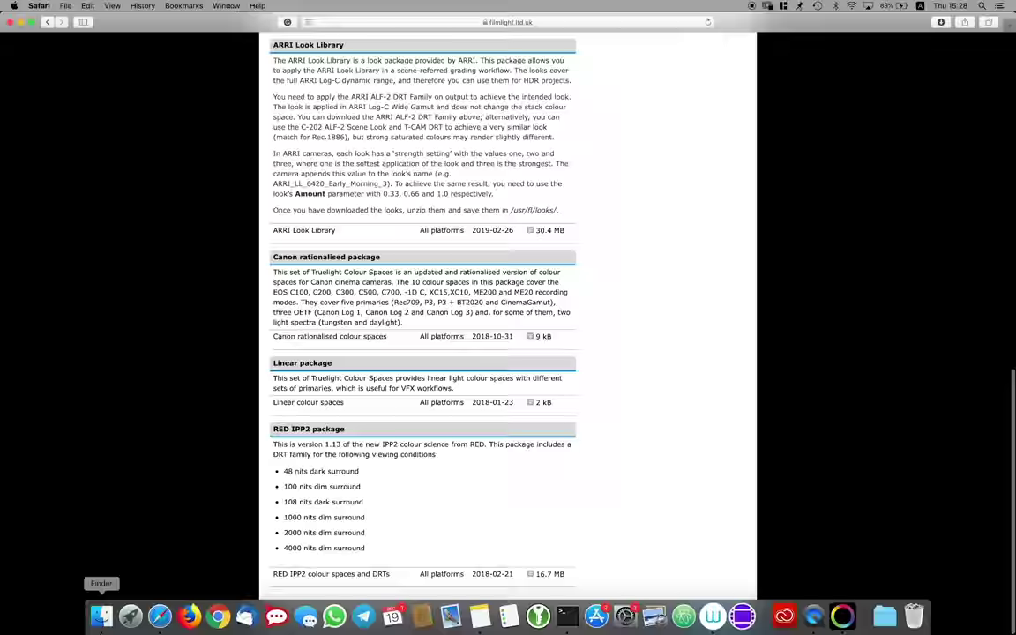
pyautogui.click(102, 614)
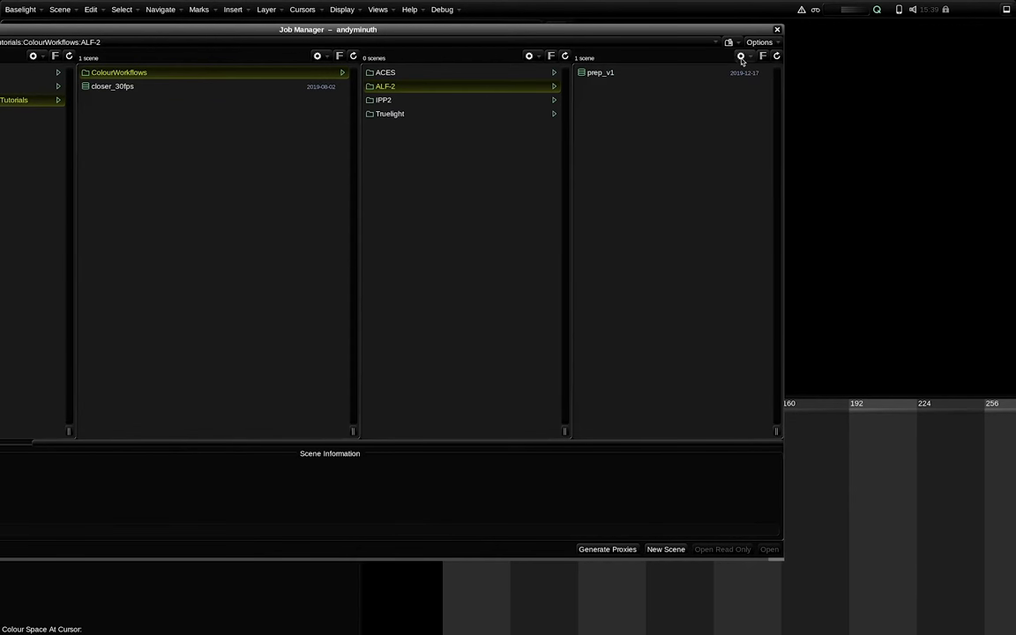
# Create scene arri_v1 in ALF-2: HD 1920x1080, 24p, ARRI LogC / Wide Gamut working space
pyautogui.click(741, 56)
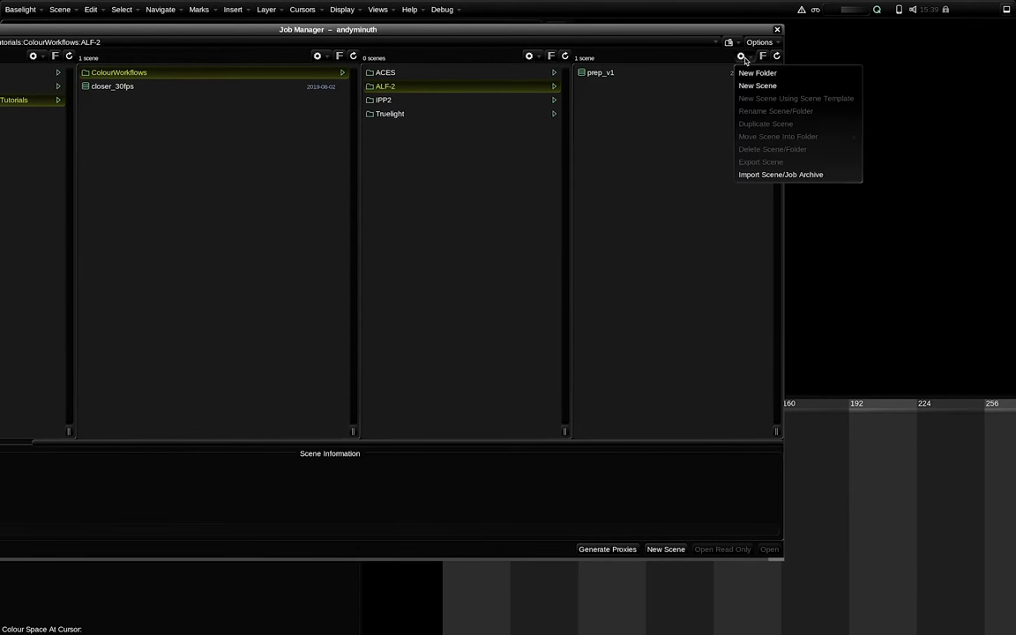
pyautogui.click(747, 85)
pyautogui.write('arri_v1')
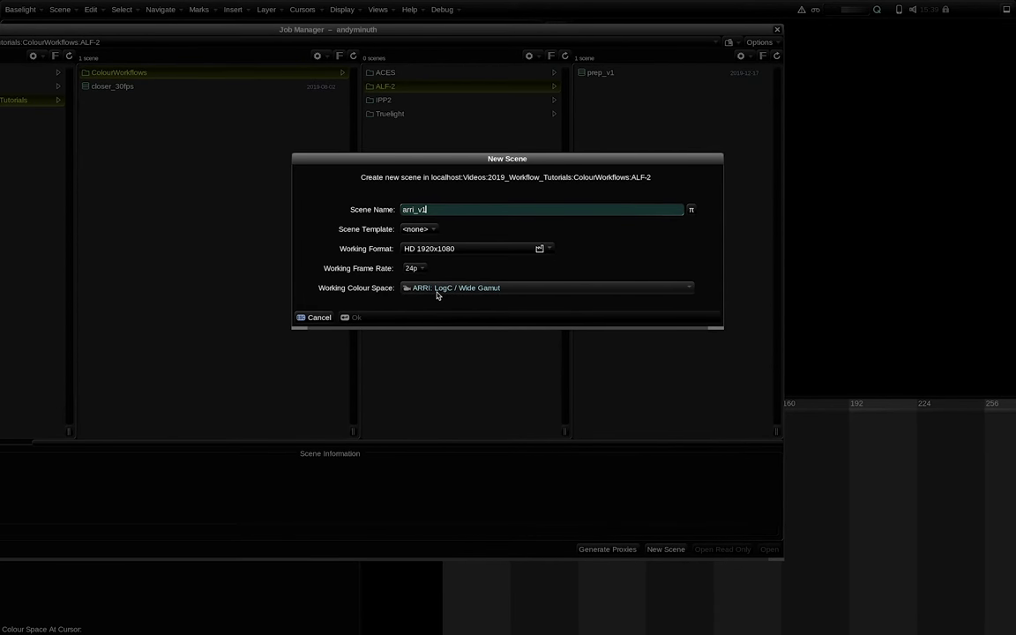
pyautogui.press('Return')
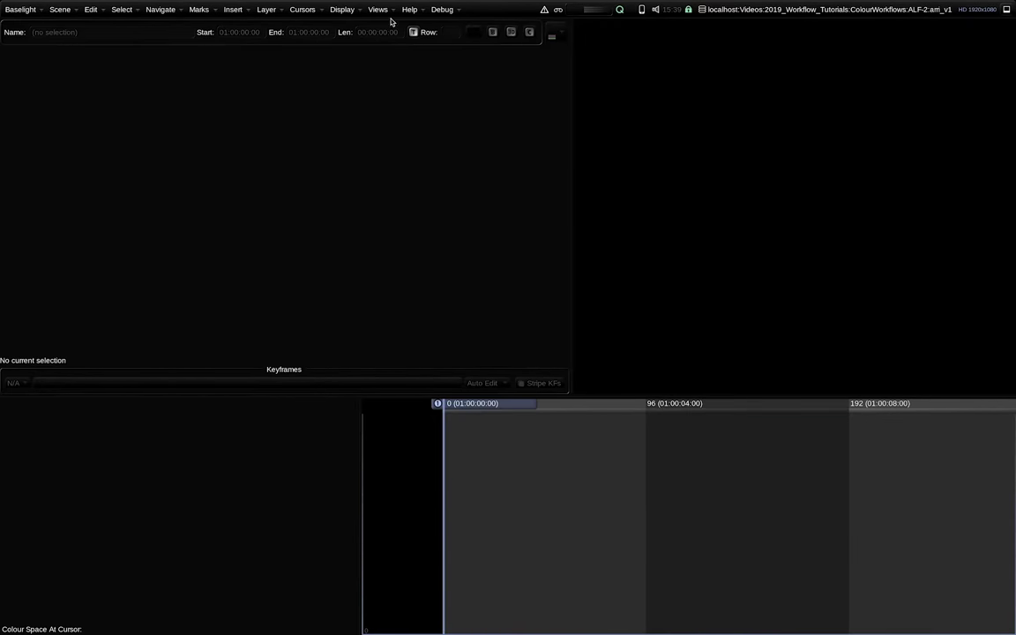
# Set the scene's Display Rendering Transform to ARRI ALF-2, then bring up FLUX Manage
pyautogui.click(377, 9)
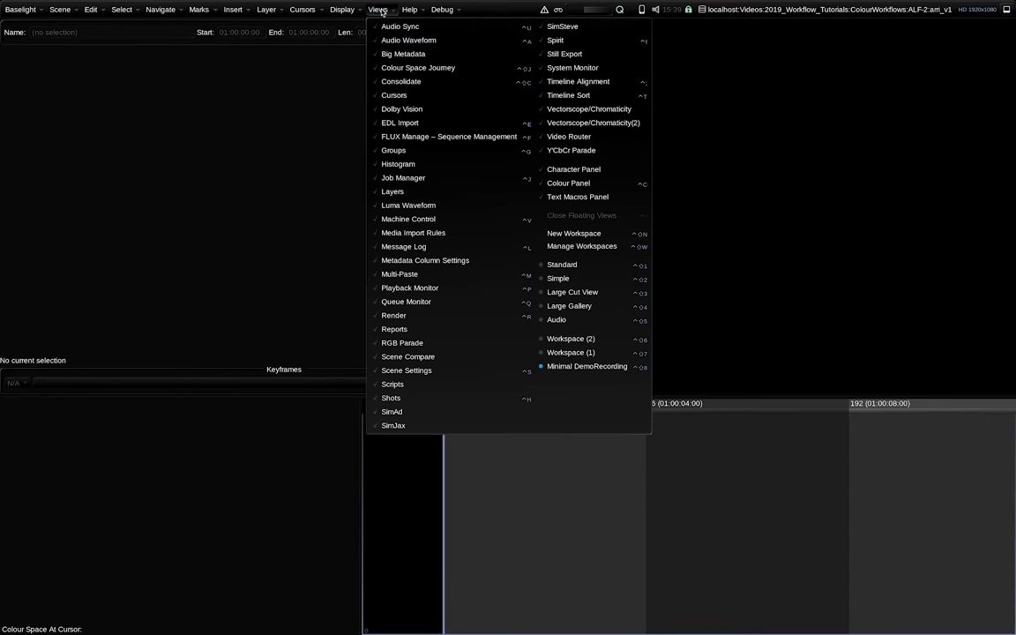
pyautogui.click(368, 336)
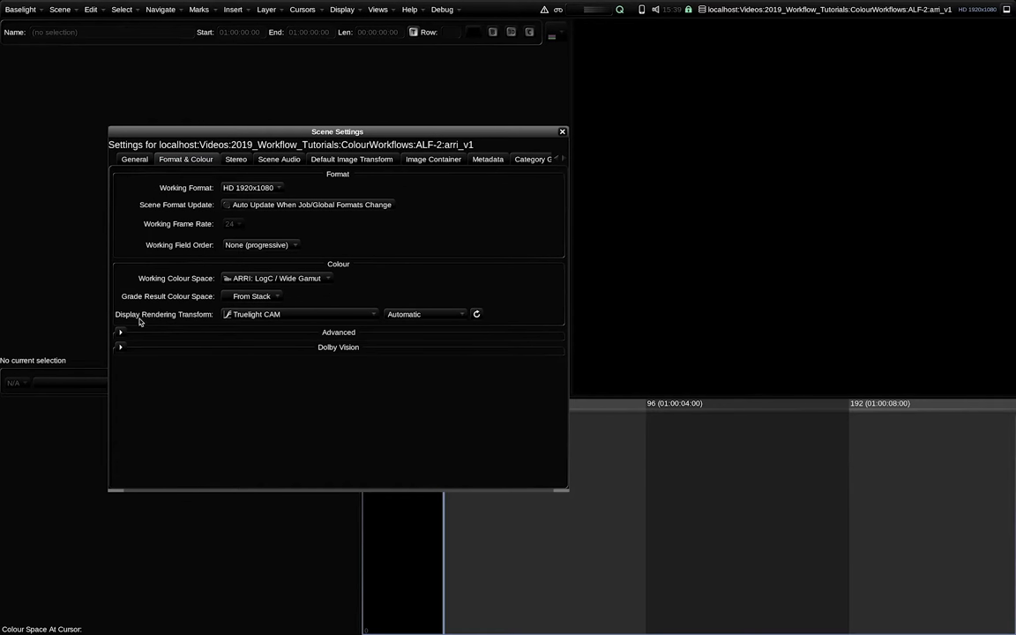
pyautogui.click(253, 316)
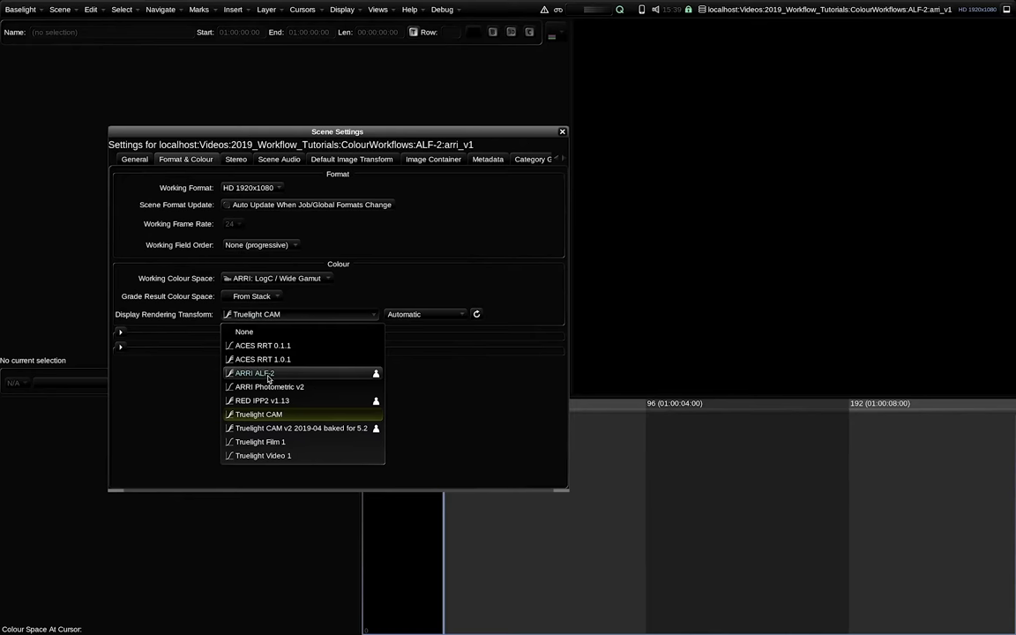
pyautogui.click(268, 379)
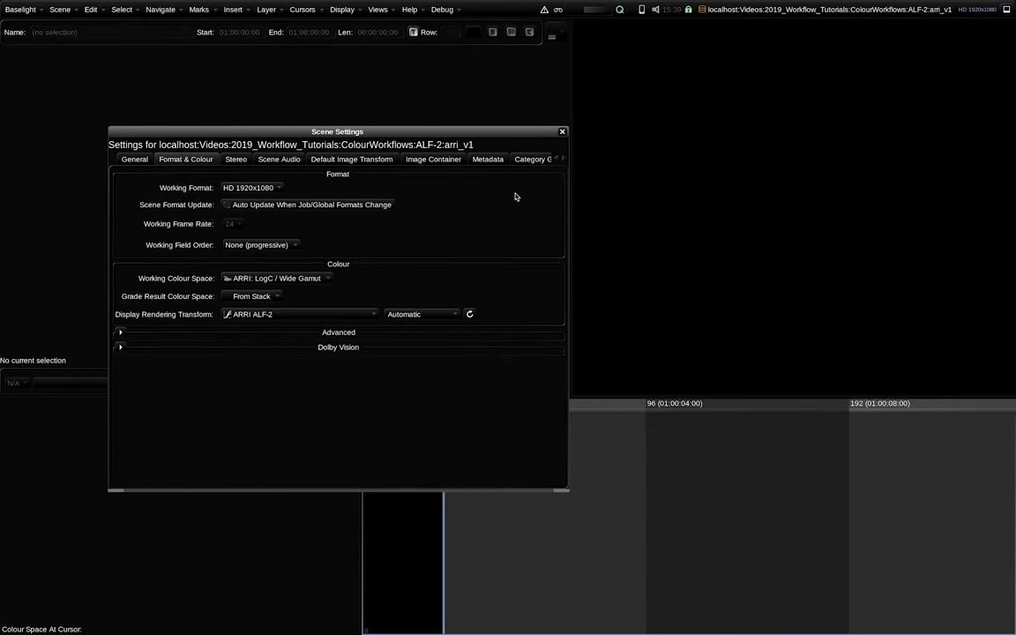
pyautogui.click(563, 134)
pyautogui.click(377, 10)
pyautogui.click(402, 133)
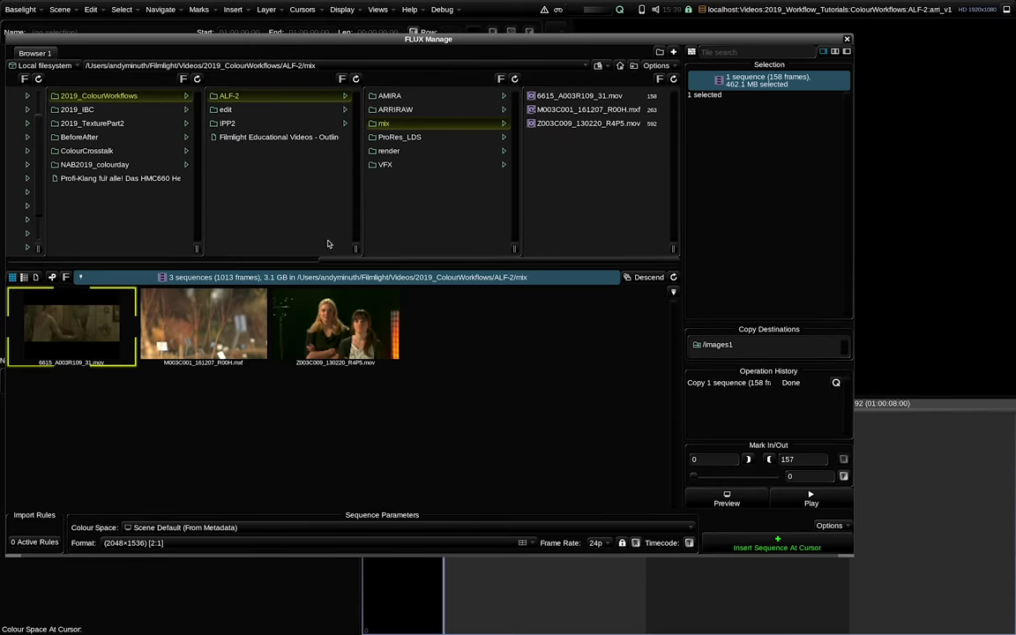
# Close FLUX Manage and read the Z003C009 clip's camera metadata in Change Movie
pyautogui.click(846, 39)
pyautogui.scroll(-3, 917, 479)
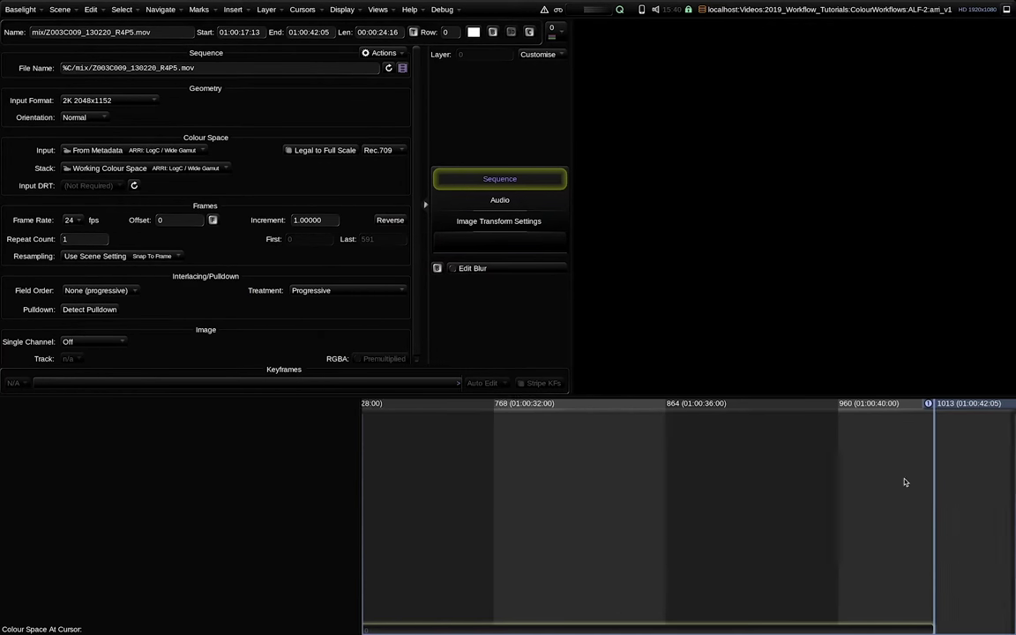
pyautogui.scroll(-3, 882, 483)
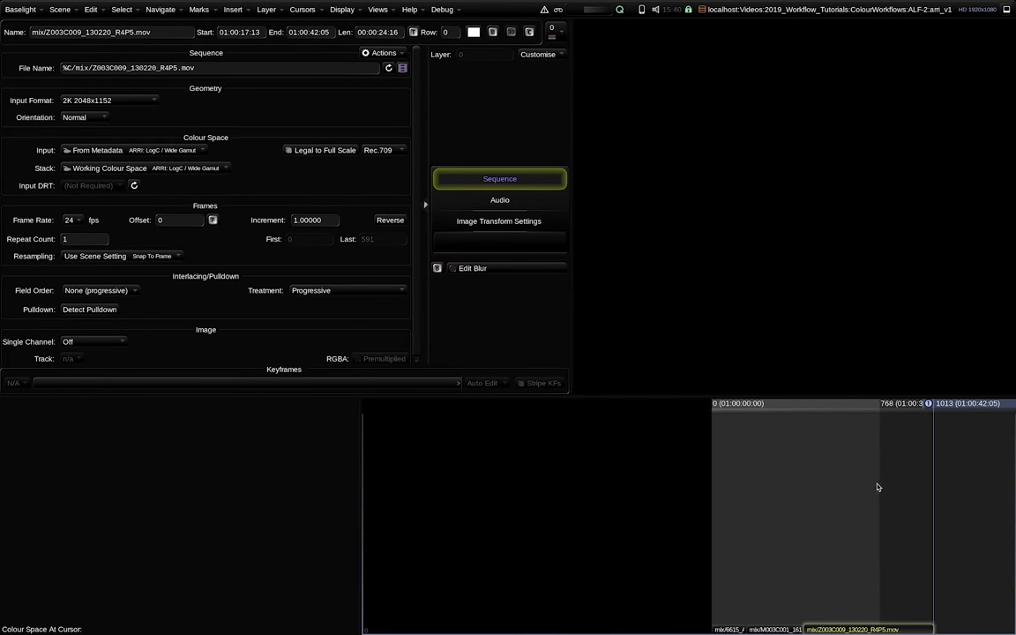
pyautogui.click(877, 540)
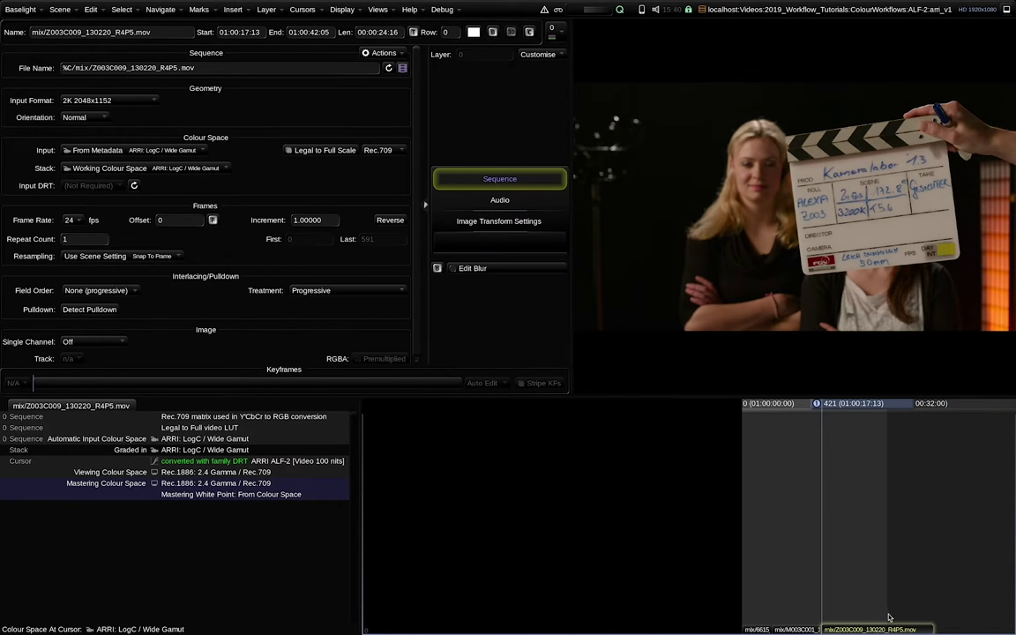
pyautogui.click(403, 68)
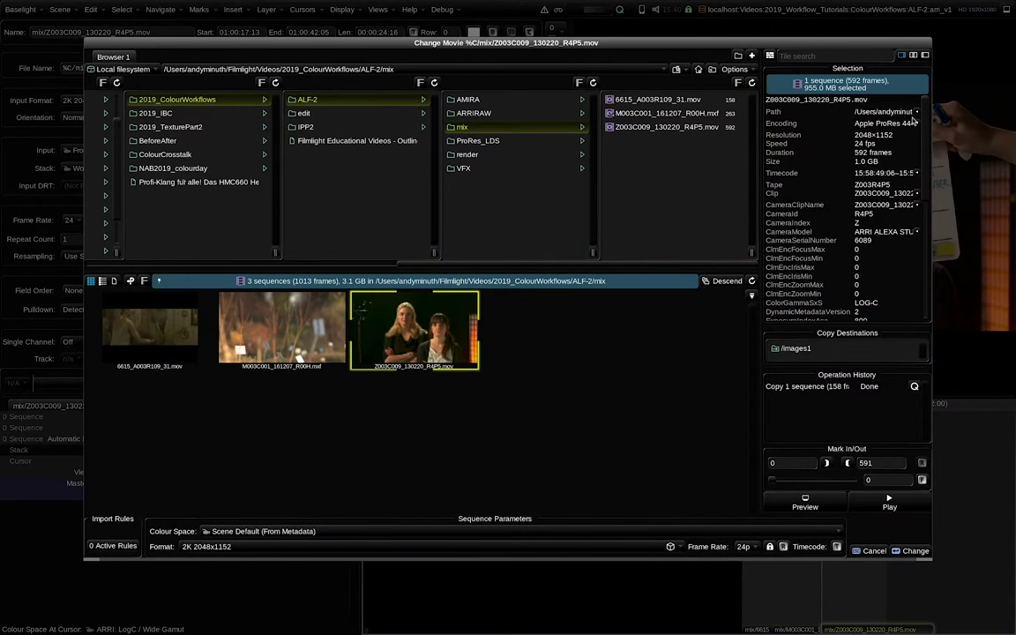
pyautogui.scroll(-2, 917, 123)
pyautogui.scroll(-2, 917, 124)
pyautogui.scroll(-2, 917, 123)
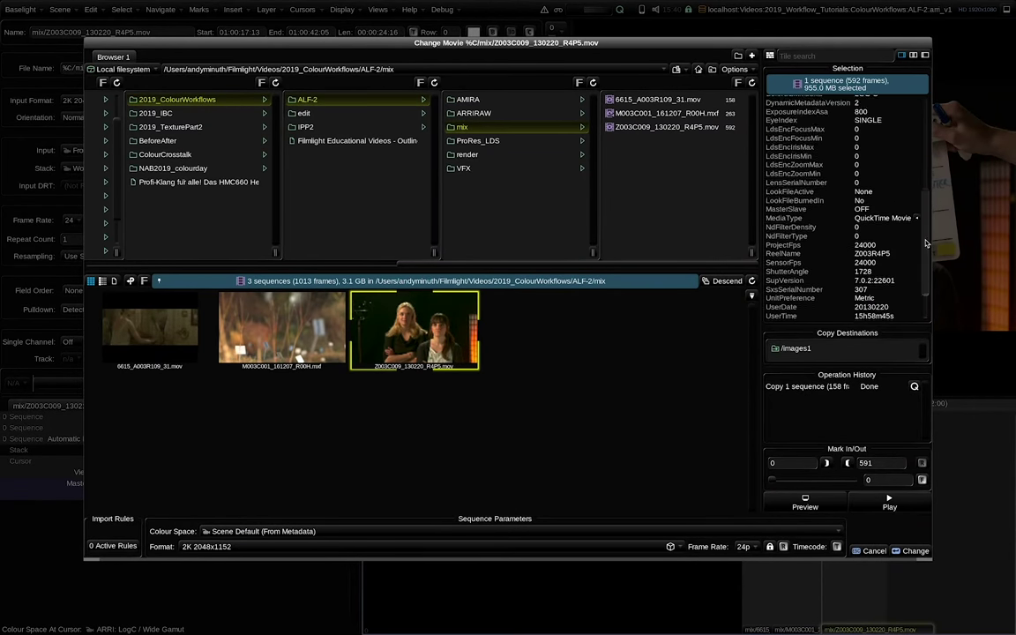
pyautogui.scroll(6, 882, 105)
pyautogui.press('Escape')
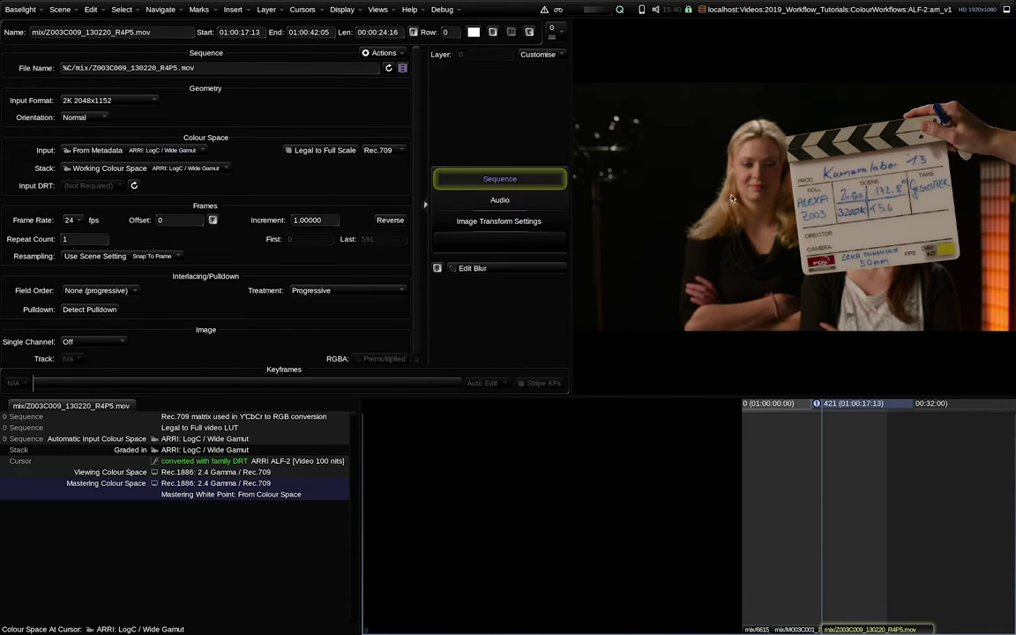
# Read the M003C001 clip's metadata and colour handling, then cancel
pyautogui.press('Up')
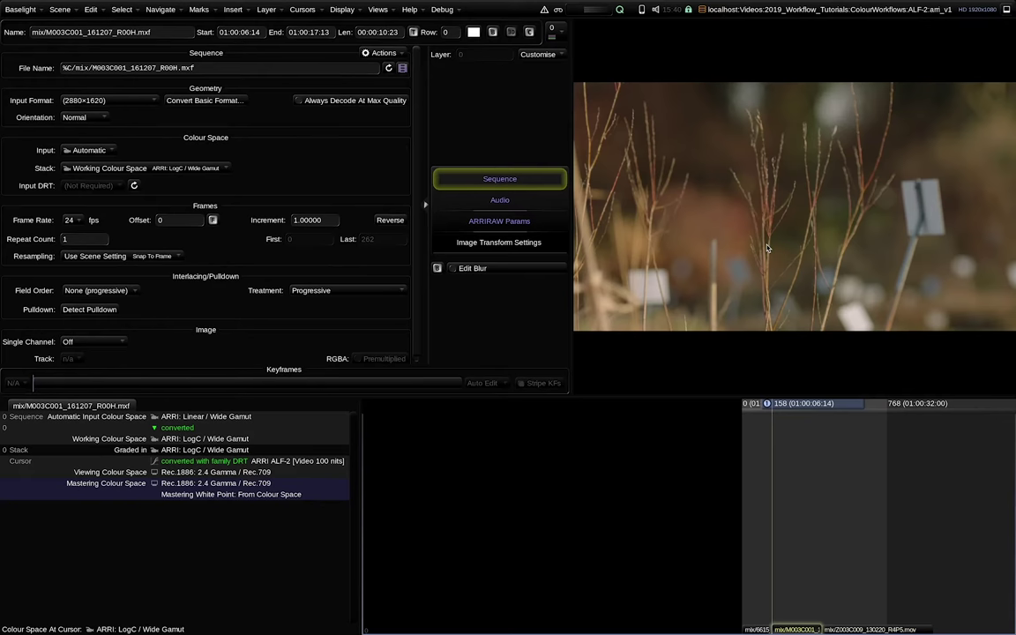
pyautogui.click(364, 64)
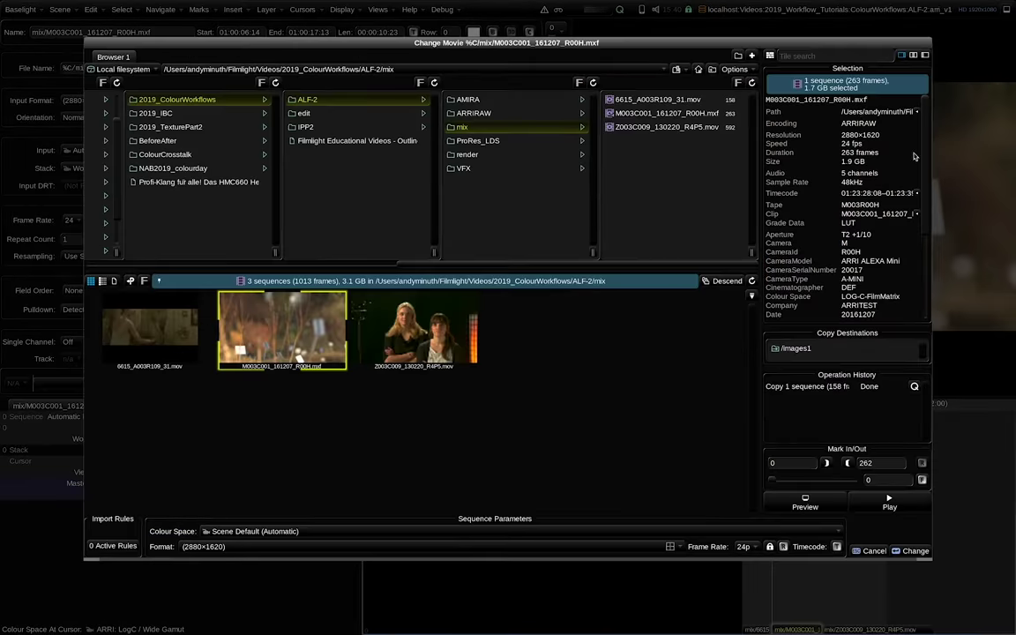
pyautogui.scroll(-3, 924, 157)
pyautogui.press('Escape')
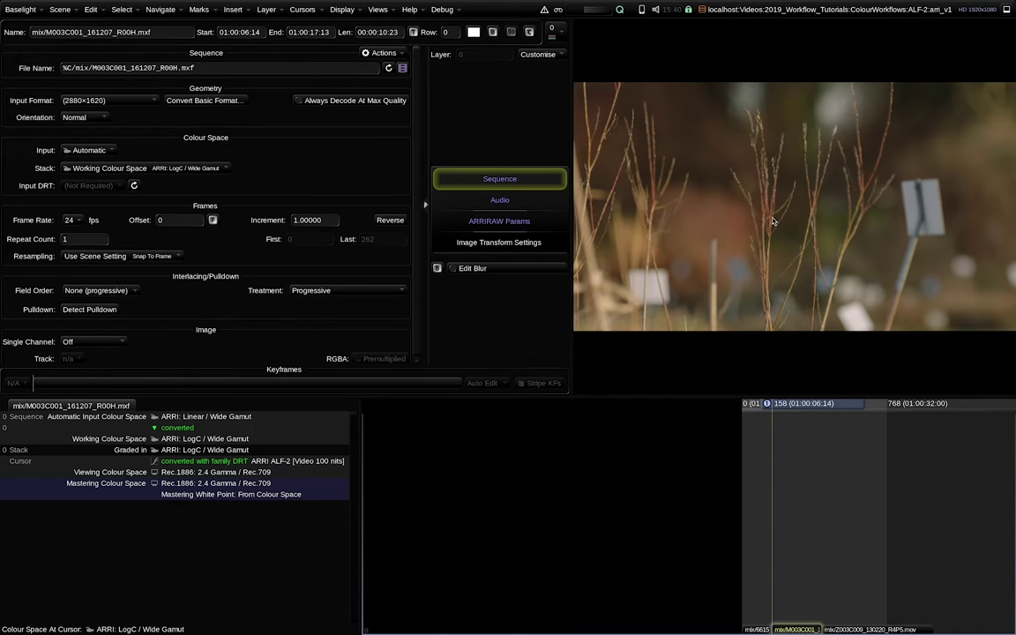
# Check the 6615_A003R109_31 clip's Rec.709 metadata tags without changing the clip
pyautogui.press('Up')
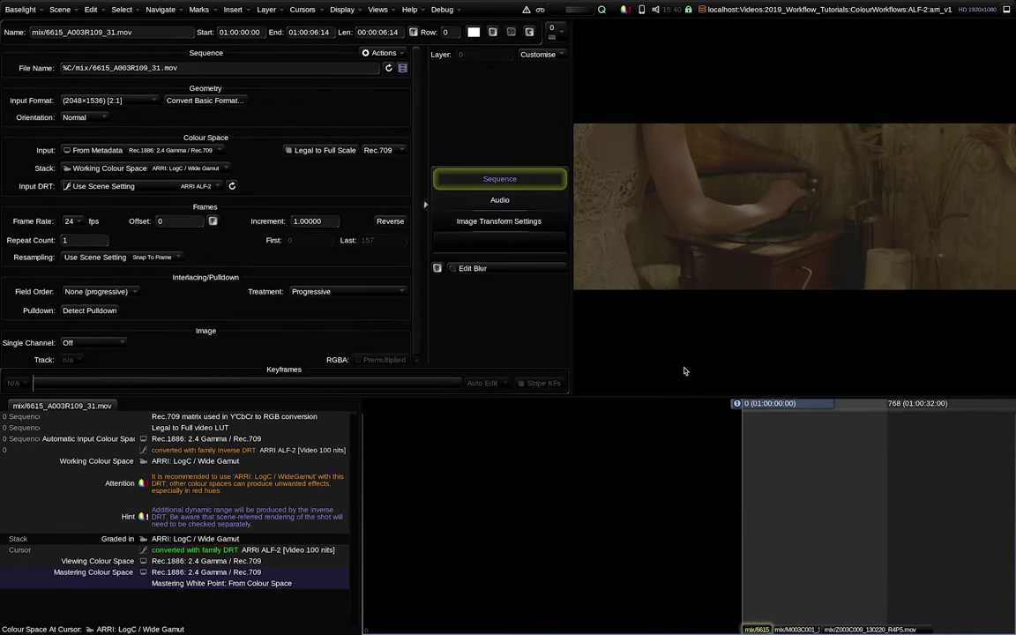
pyautogui.click(403, 69)
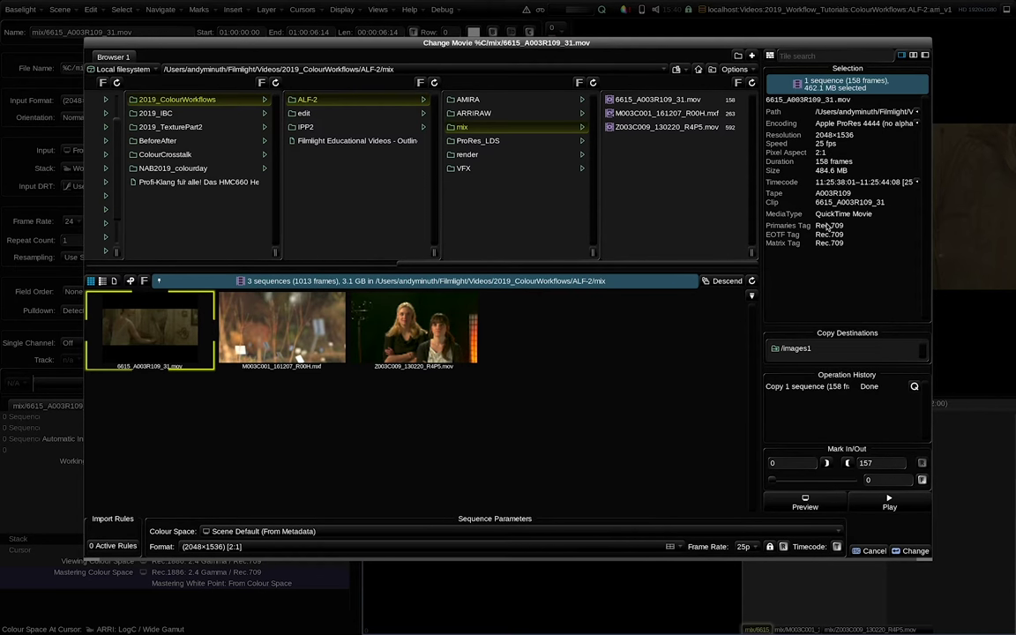
pyautogui.click(874, 552)
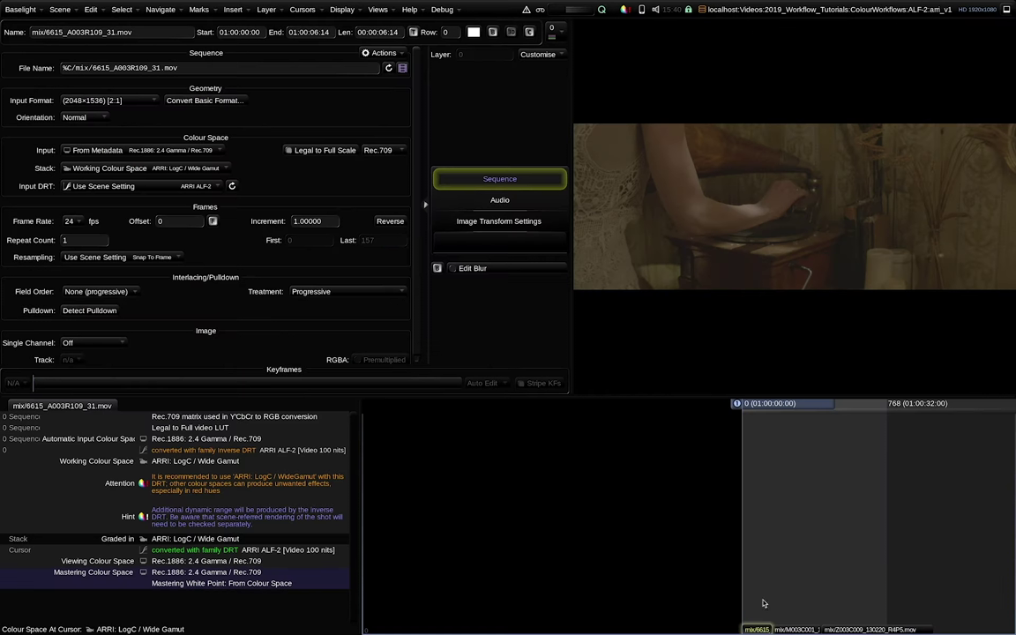
# Set the 6615 clip's input colour space to ARRI: LogC / Wide Gamut
pyautogui.click(190, 151)
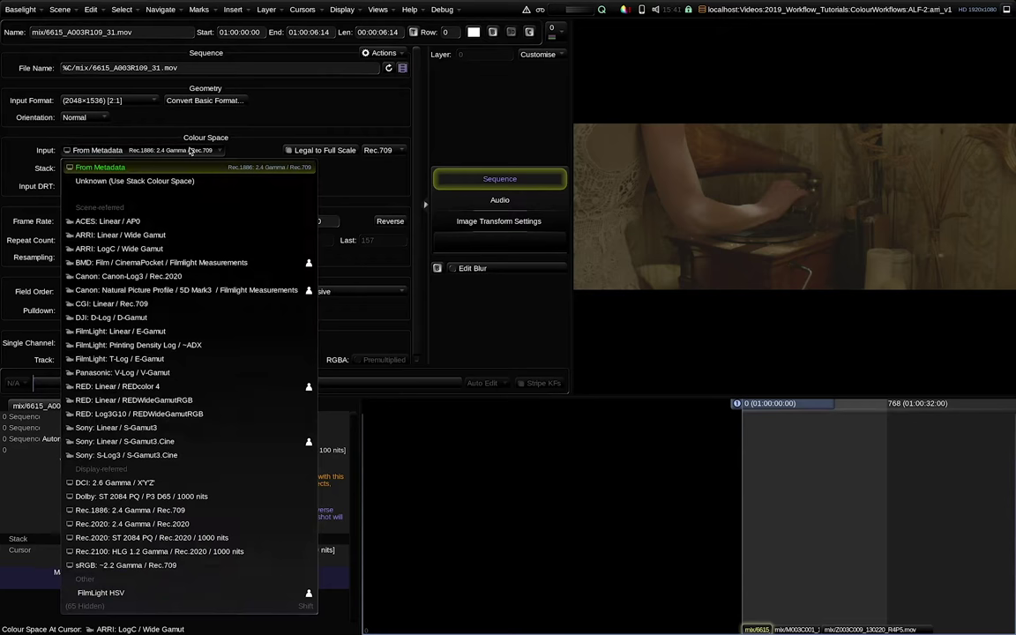
pyautogui.click(170, 250)
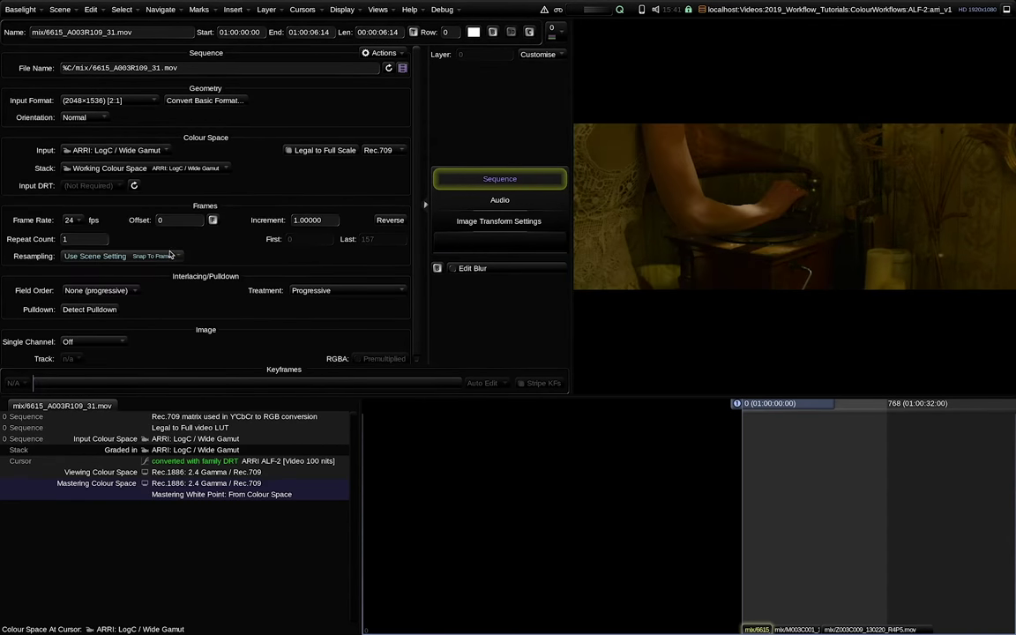
pyautogui.click(764, 405)
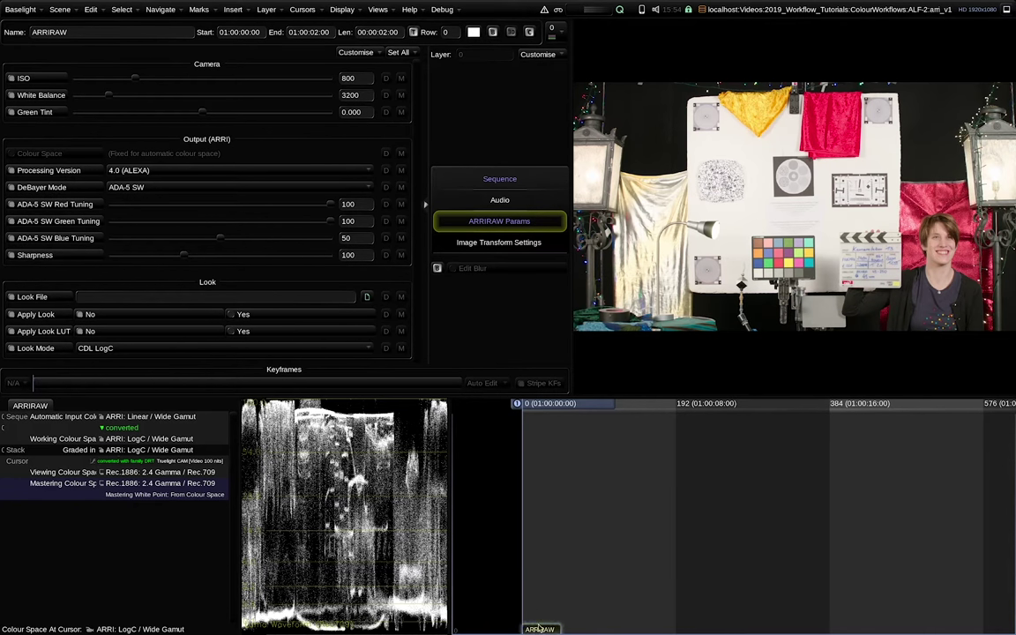
# Paste a second copy of the ARRIRAW shot and set its input to ARRI: LogC / Wide Gamut
pyautogui.press('End')
pyautogui.hotkey('ctrl', 'v')
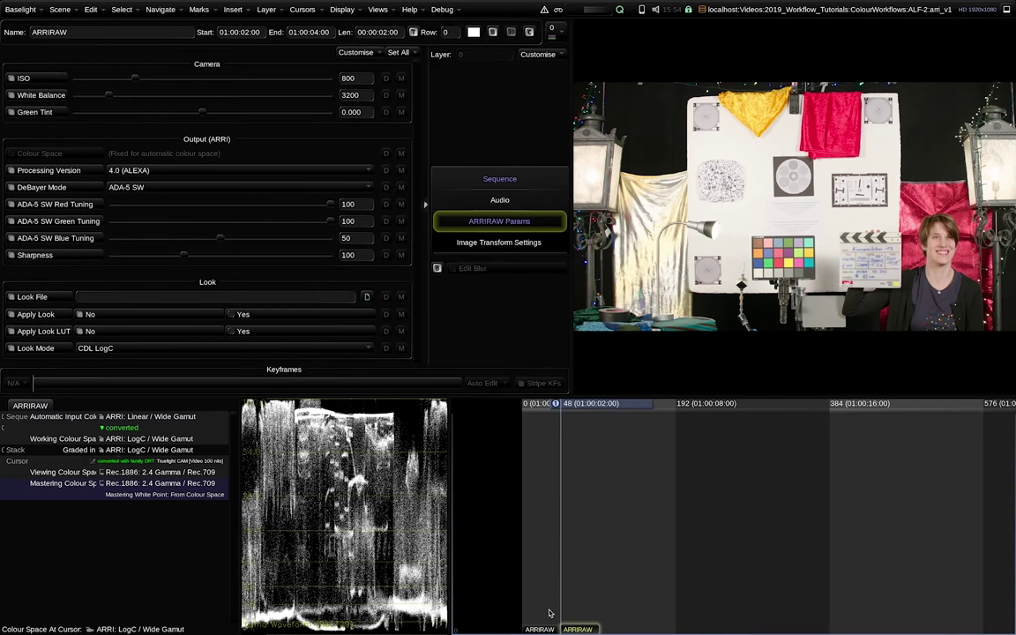
pyautogui.click(511, 181)
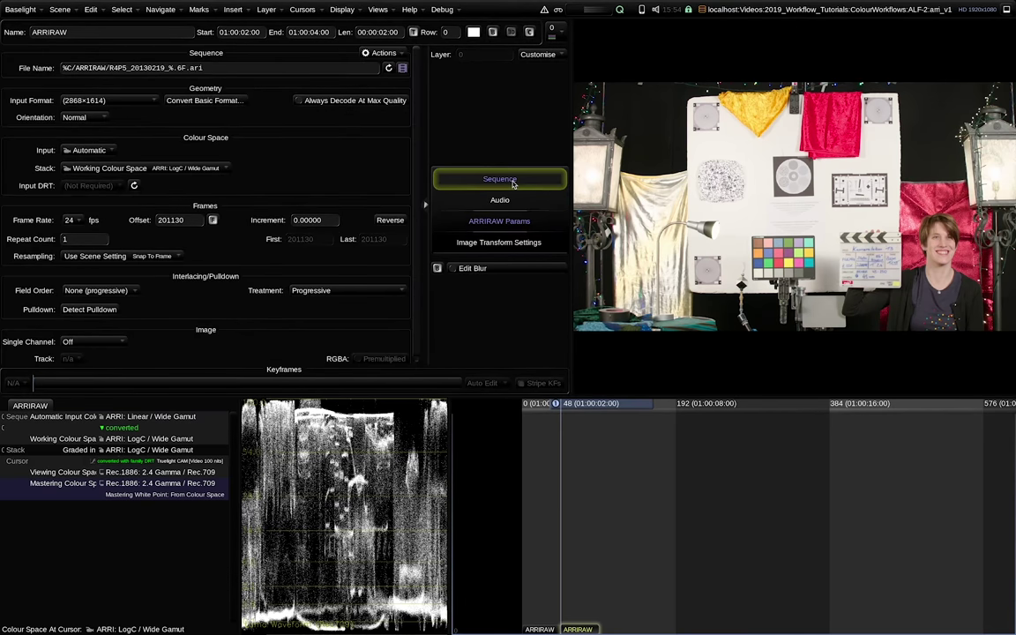
pyautogui.click(86, 151)
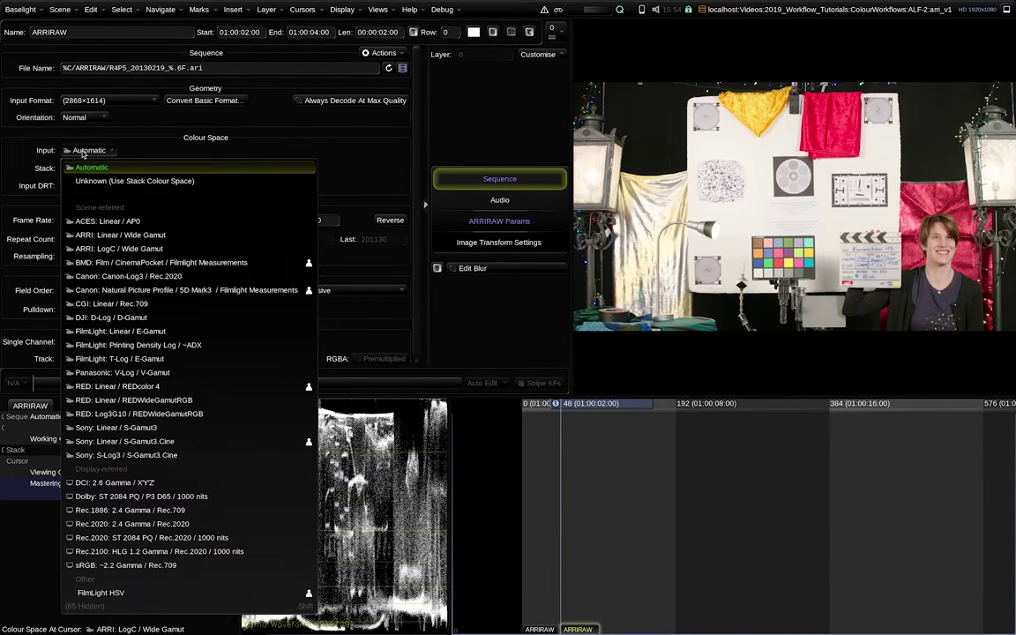
pyautogui.click(96, 249)
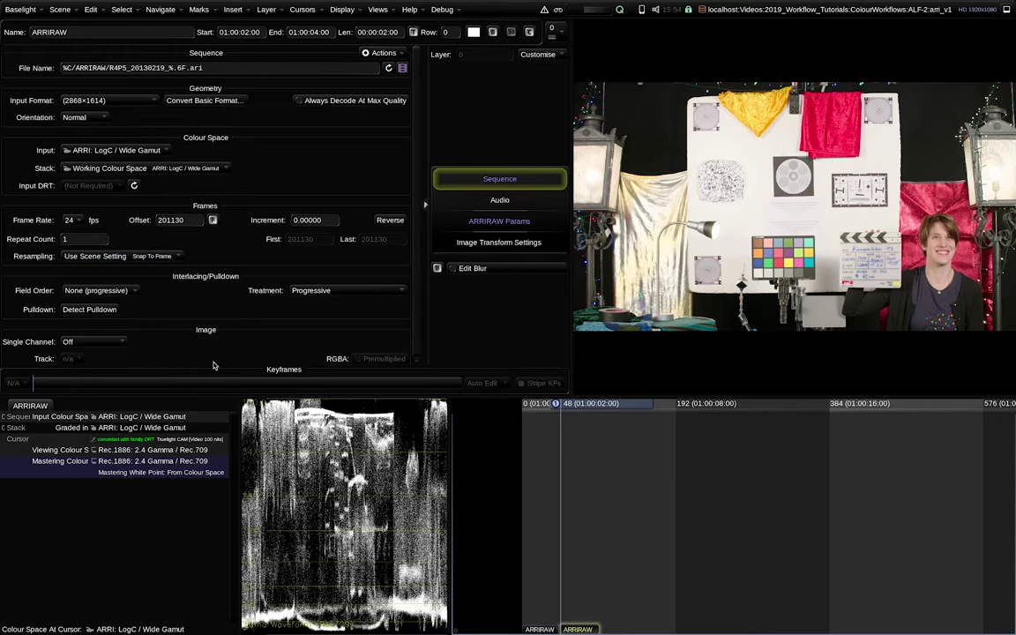
# Check the new shot's raw decode parameters, then return to the first ARRIRAW shot
pyautogui.click(470, 226)
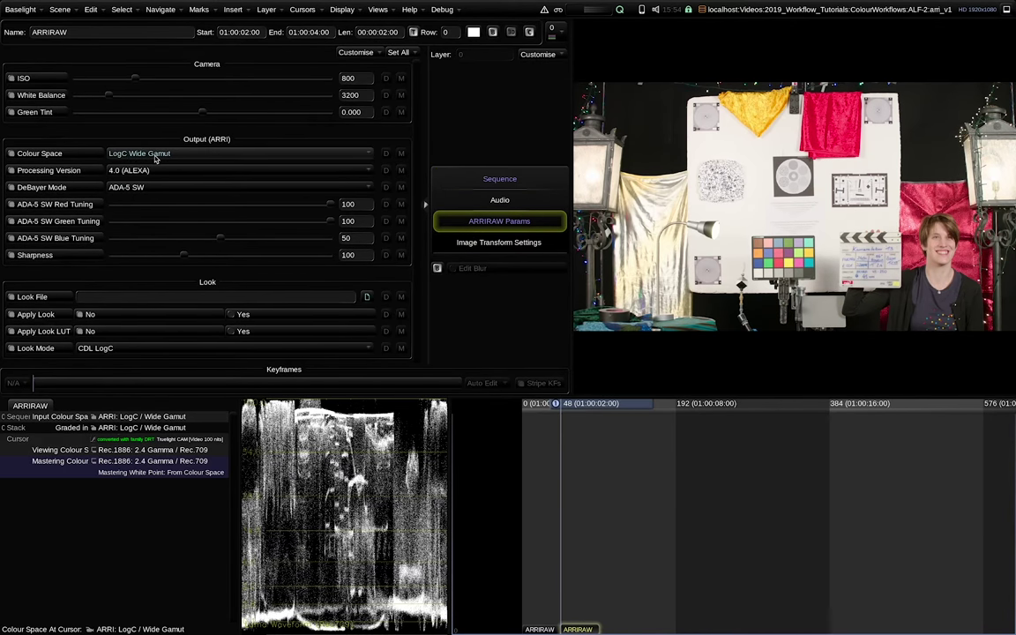
pyautogui.click(480, 178)
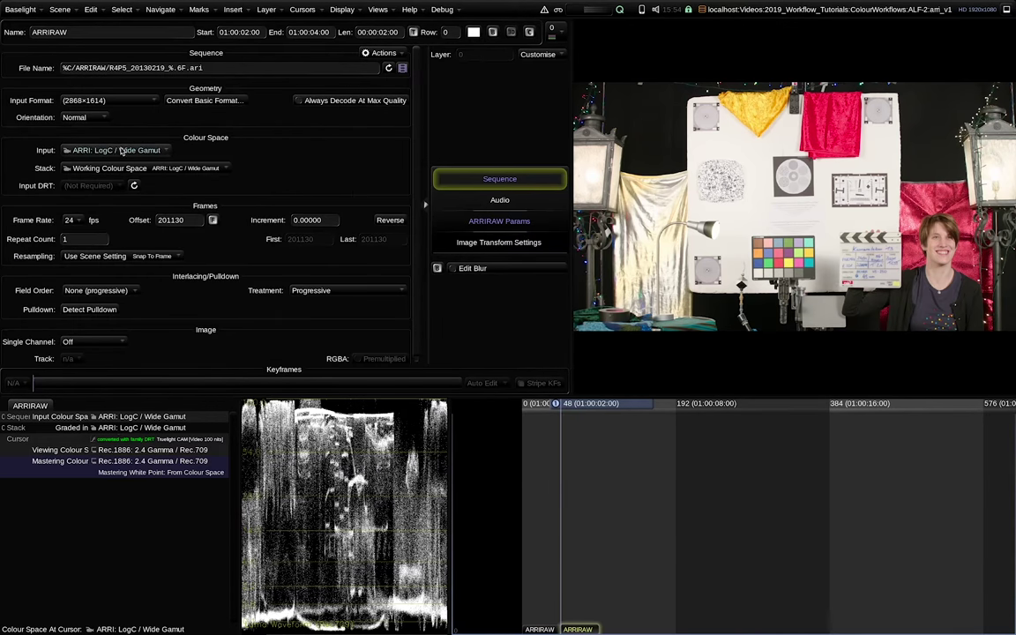
pyautogui.click(556, 472)
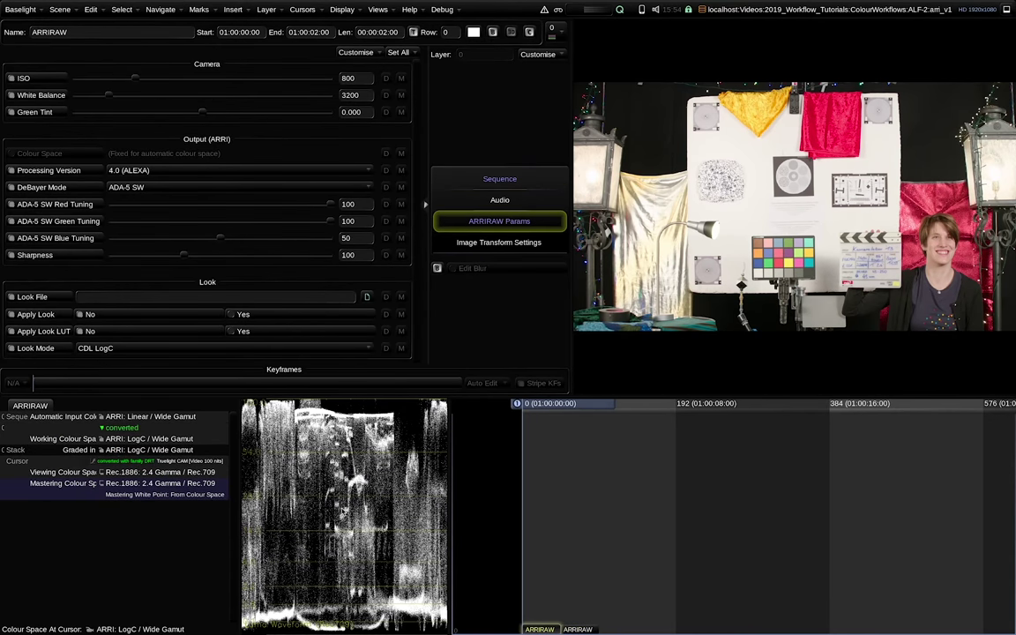
# Raise the first ARRIRAW shot's ISO to 3200 and add a layer with Balance -2
pyautogui.press('Down')
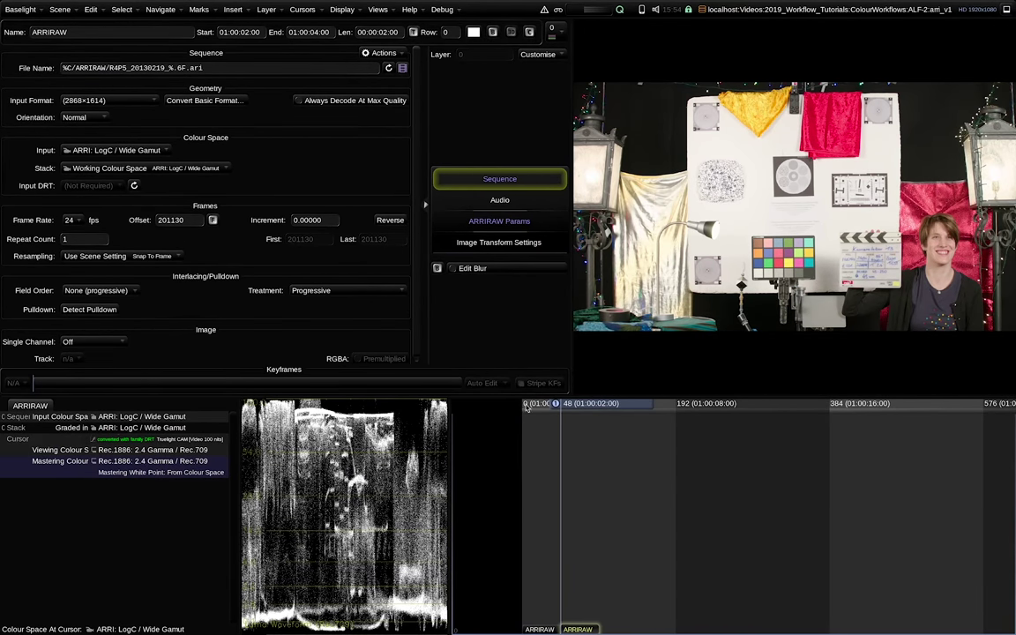
pyautogui.click(526, 407)
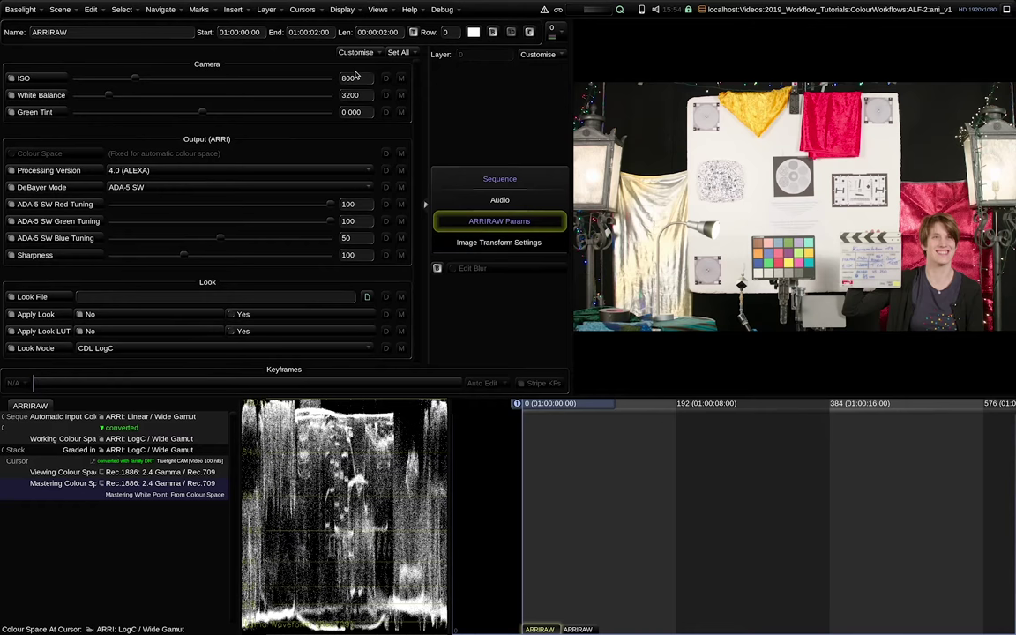
pyautogui.moveTo(134, 78); pyautogui.dragTo(402, 84)
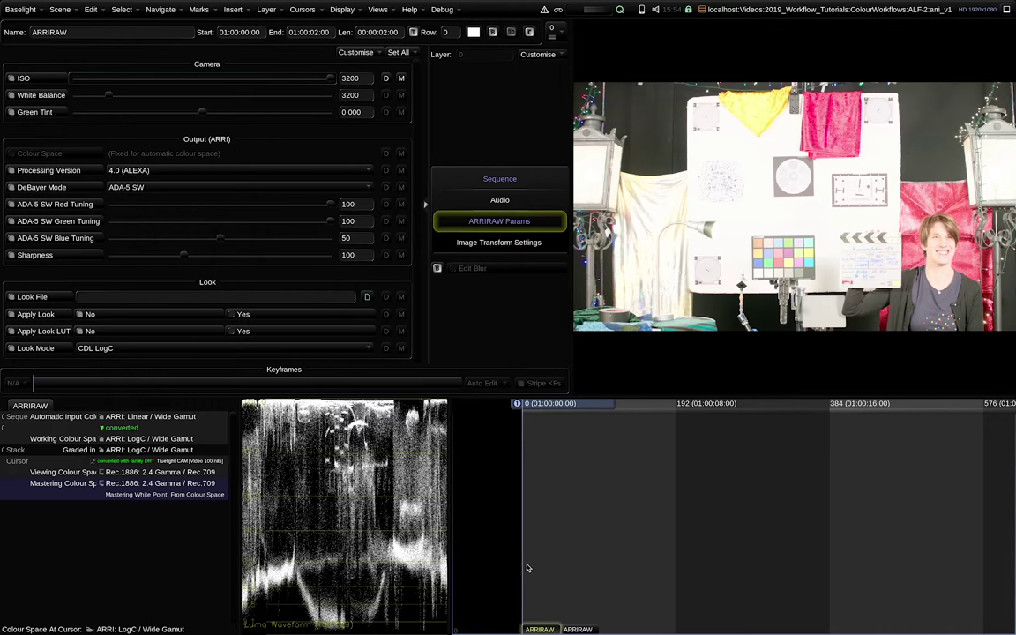
pyautogui.press('Insert')
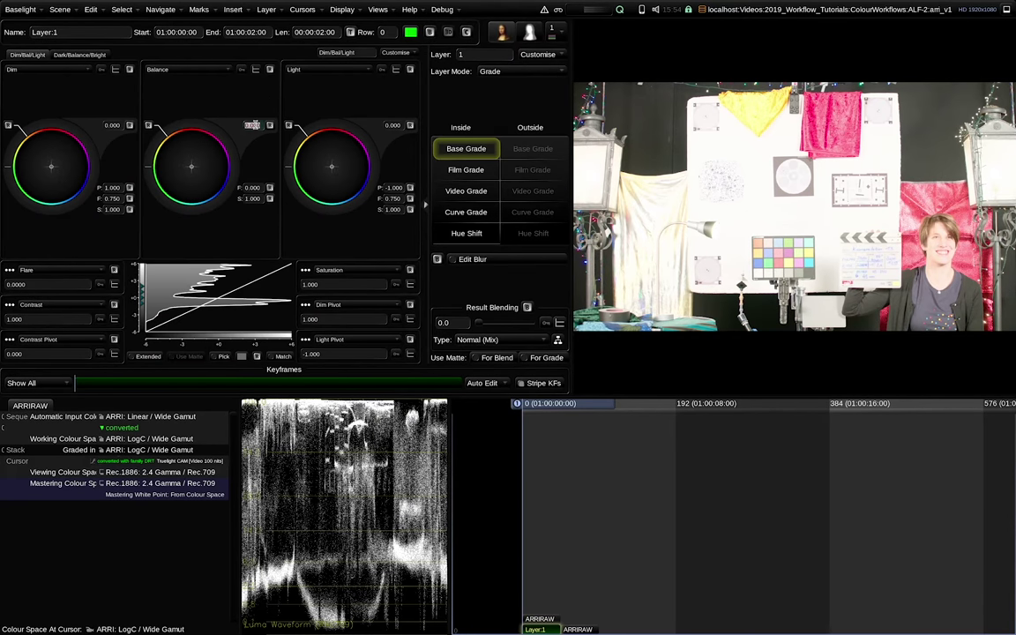
pyautogui.write('-2')
pyautogui.press('Return')
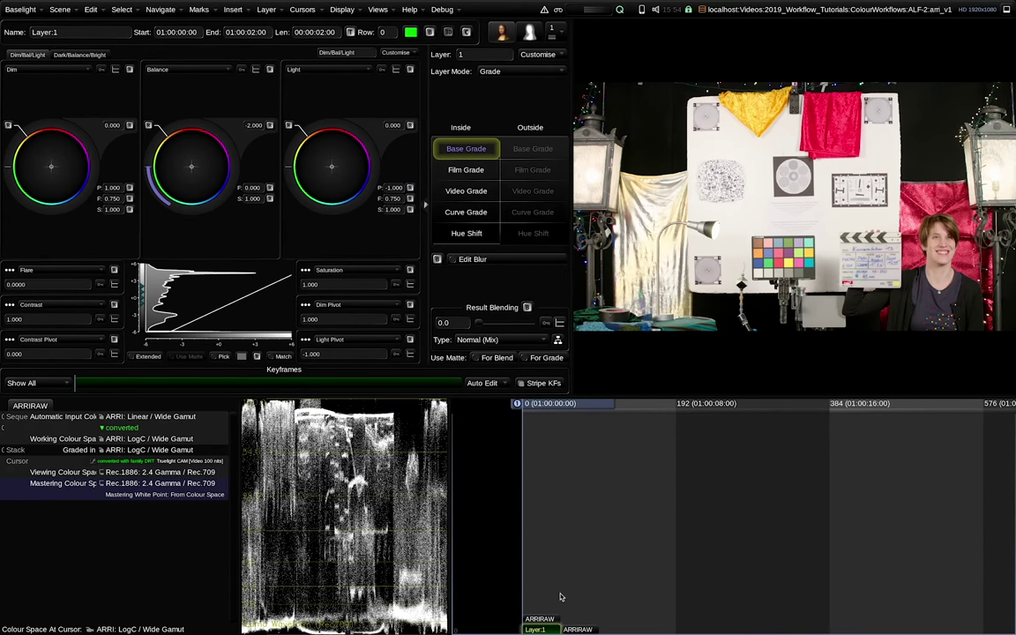
# Raise the second ARRIRAW shot's ISO from 800 to 3200
pyautogui.click(577, 629)
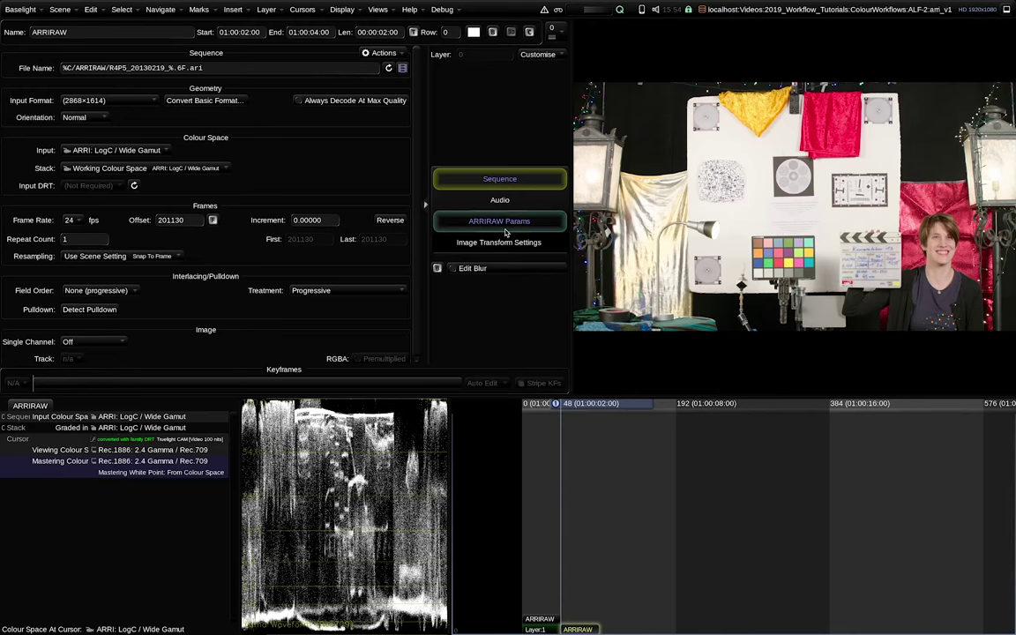
pyautogui.click(476, 221)
pyautogui.moveTo(133, 77); pyautogui.dragTo(397, 99)
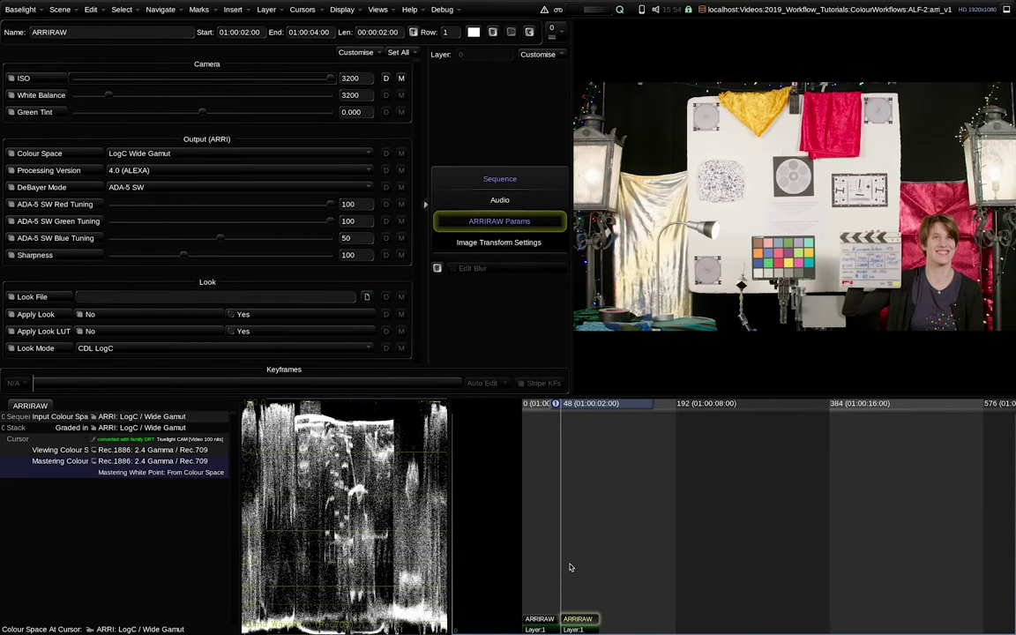
# Flip between the two ARRIRAW shots to compare them, ending on the first
pyautogui.press('Up')
pyautogui.press('Down')
pyautogui.press('Up')
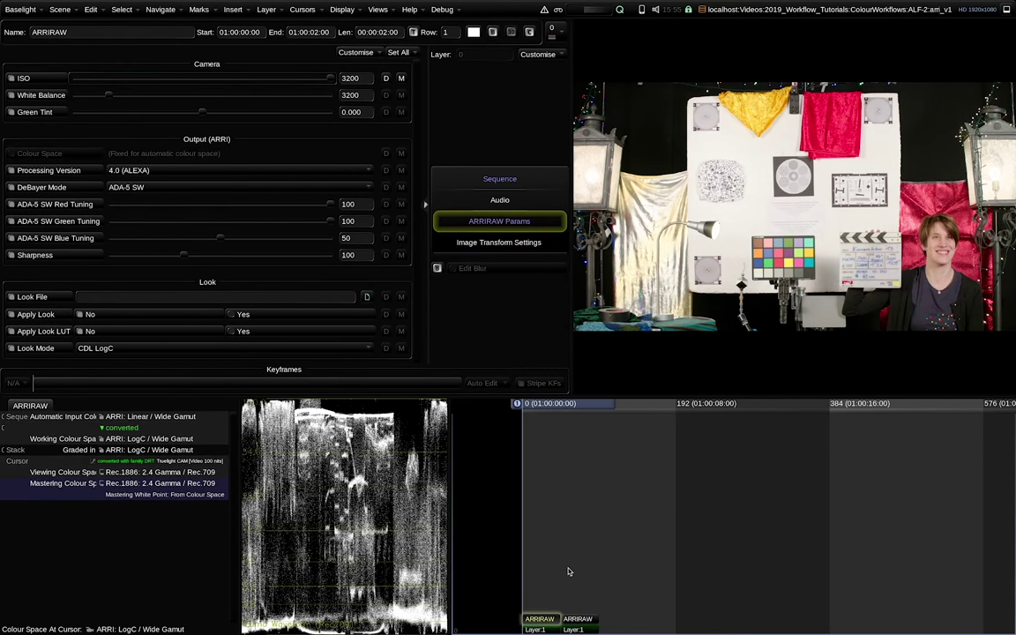
pyautogui.press('Down')
pyautogui.press('Up')
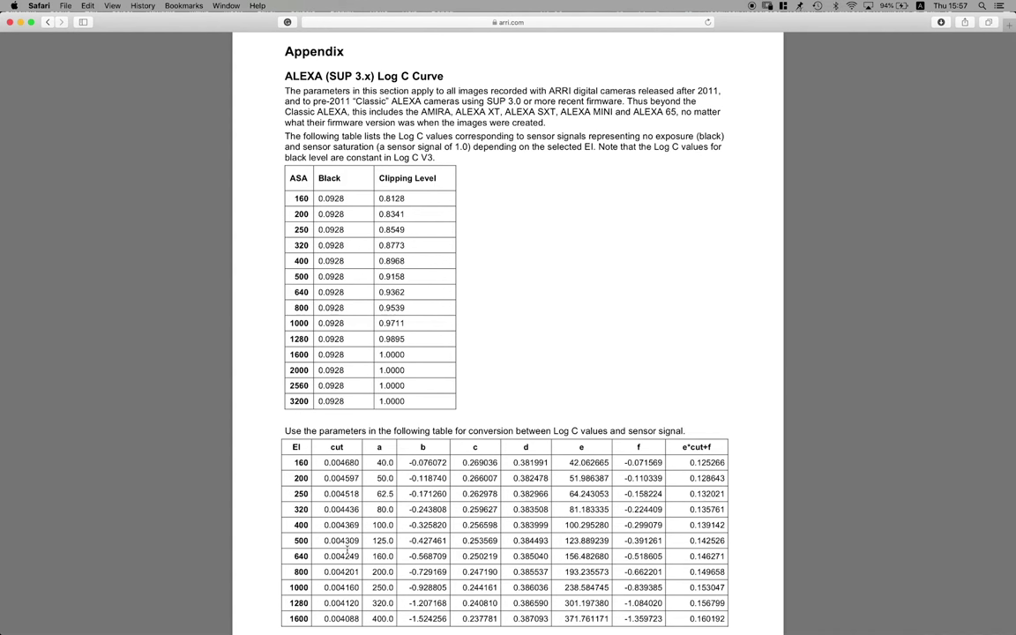
# Switch from the ARRI Log C appendix PDF back to Baselight
pyautogui.press('super+Tab')
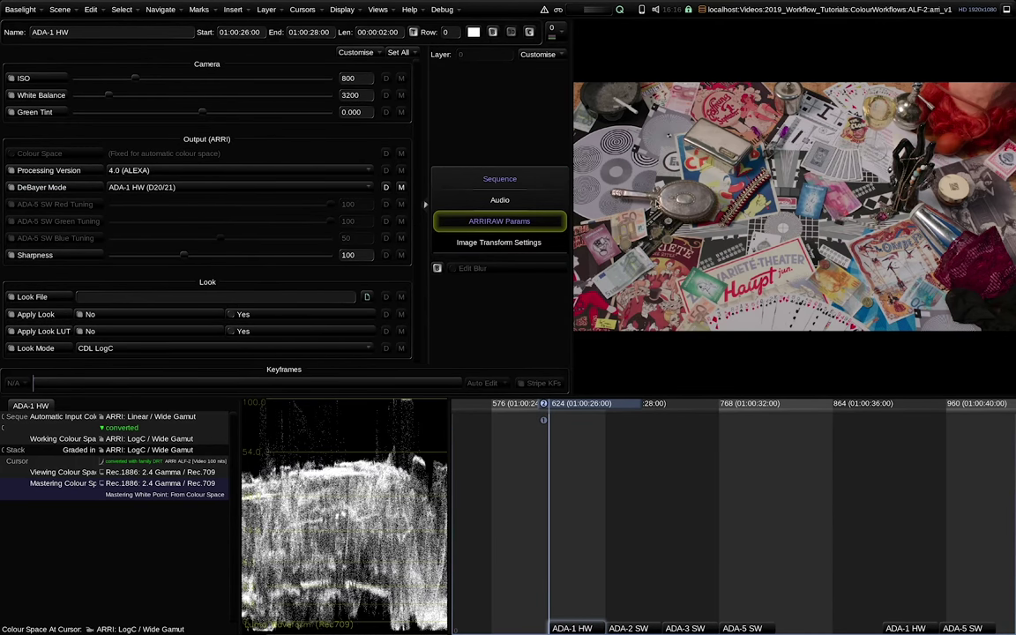
# Zoom the viewer into the circle charts and spoon on the ADA-1 HW shot
pyautogui.scroll(1, 648, 196)
pyautogui.scroll(2, 648, 196)
pyautogui.scroll(1, 648, 195)
pyautogui.scroll(1, 670, 203)
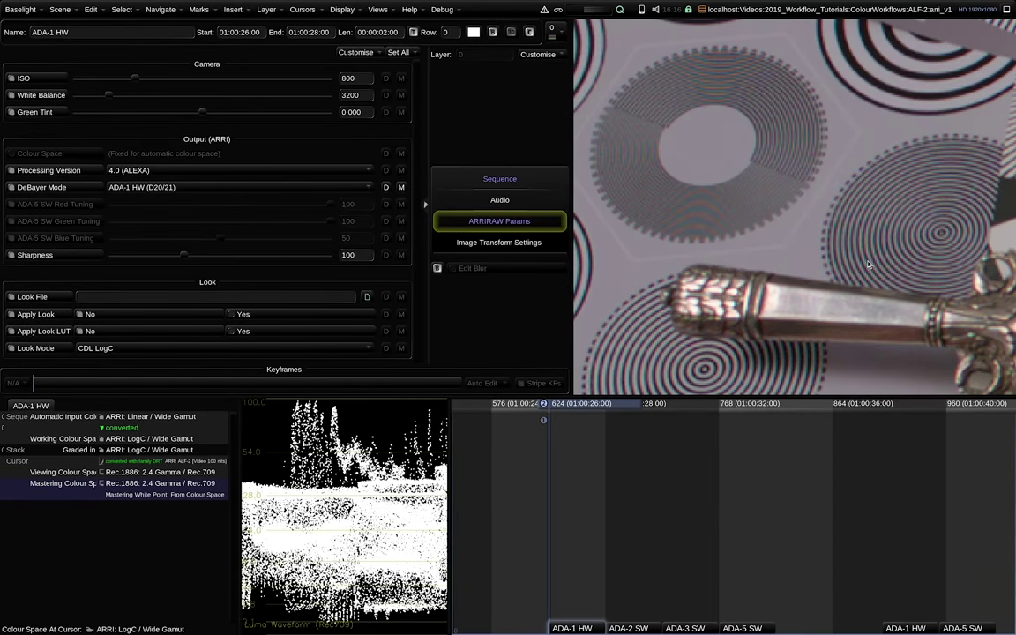
pyautogui.scroll(1, 864, 254)
pyautogui.scroll(1, 838, 212)
pyautogui.scroll(1, 811, 167)
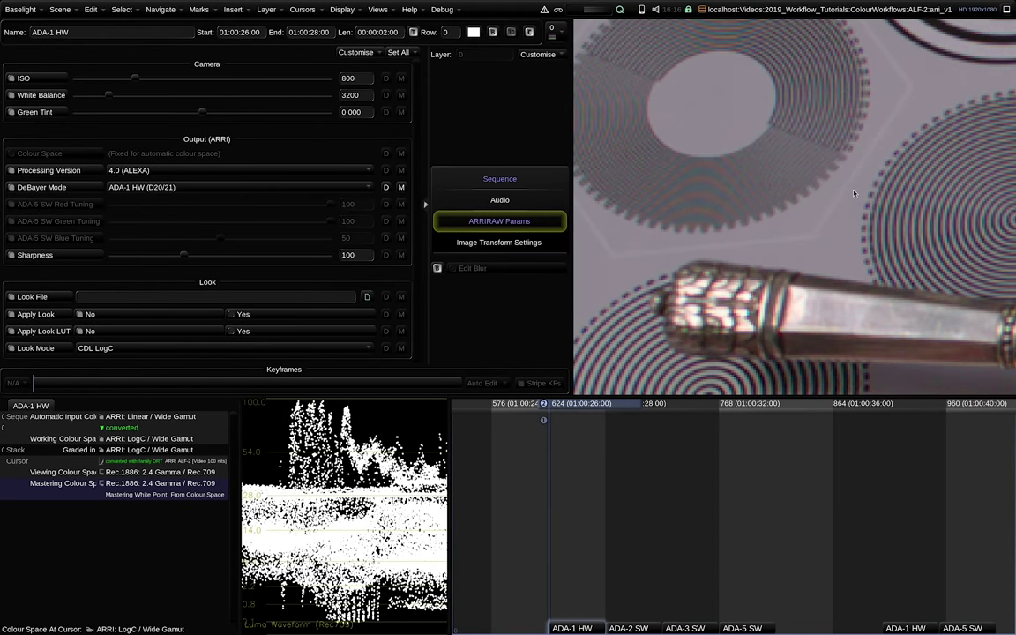
pyautogui.scroll(1, 881, 159)
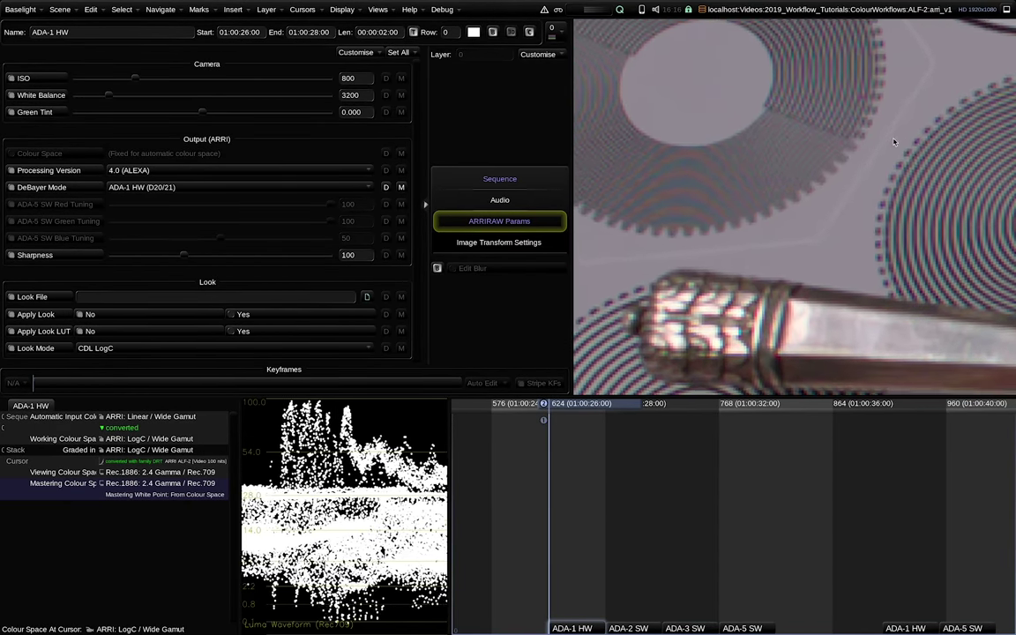
pyautogui.scroll(1, 895, 140)
pyautogui.scroll(1, 850, 118)
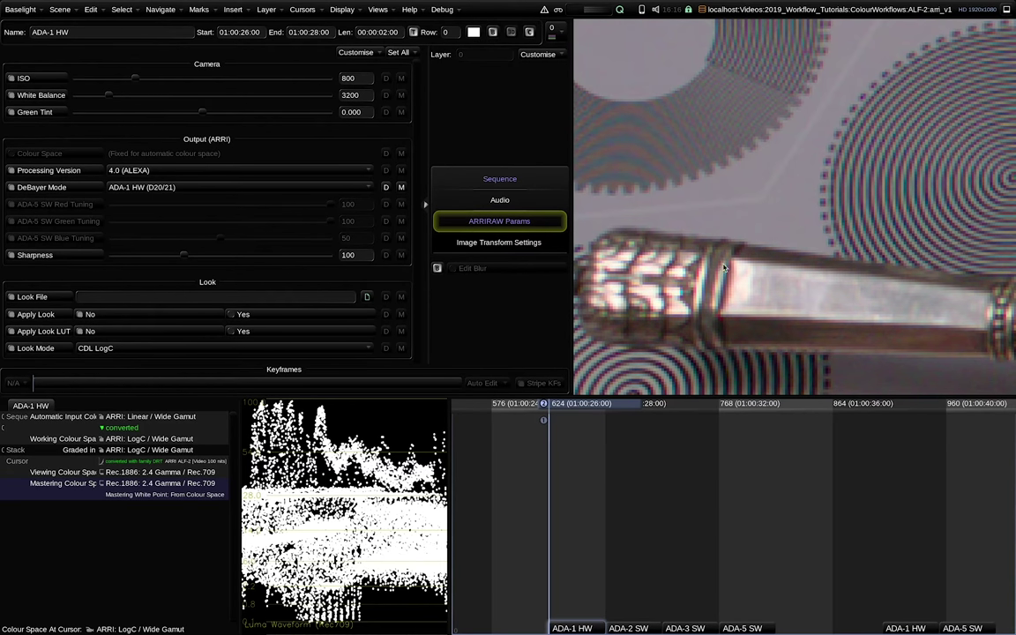
# Step through the ADA-2, ADA-3 and ADA-5 SW shots, then compare against ADA-1 HW
pyautogui.press('Down')
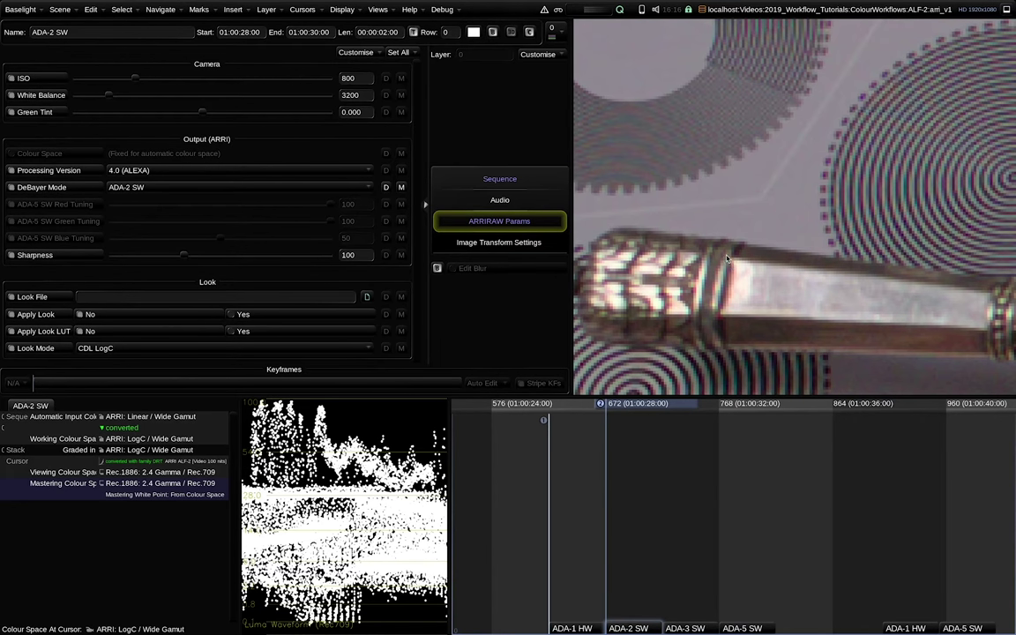
pyautogui.press('Down')
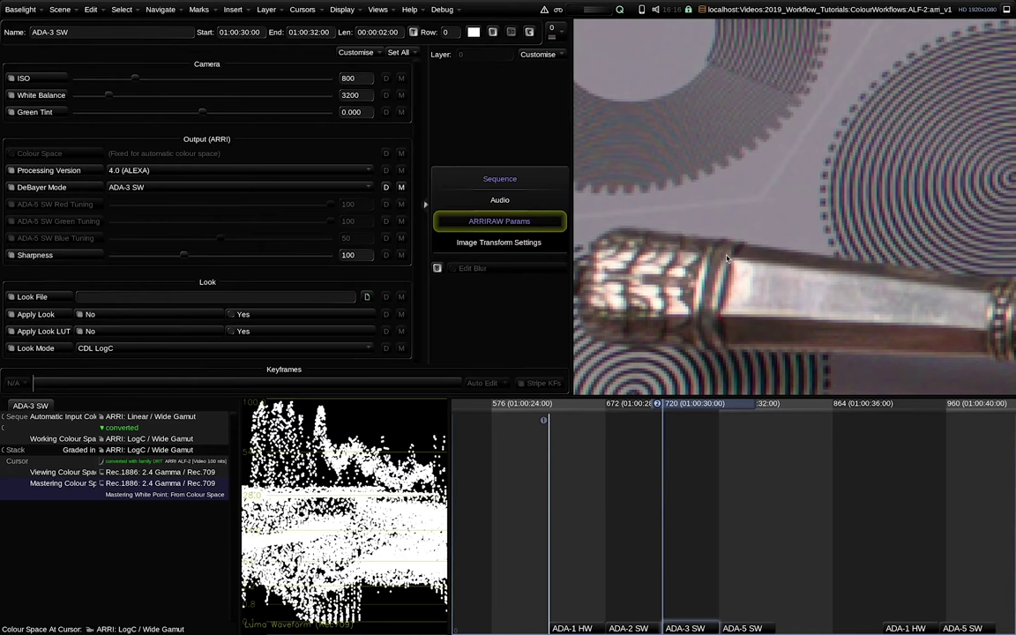
pyautogui.press('Down')
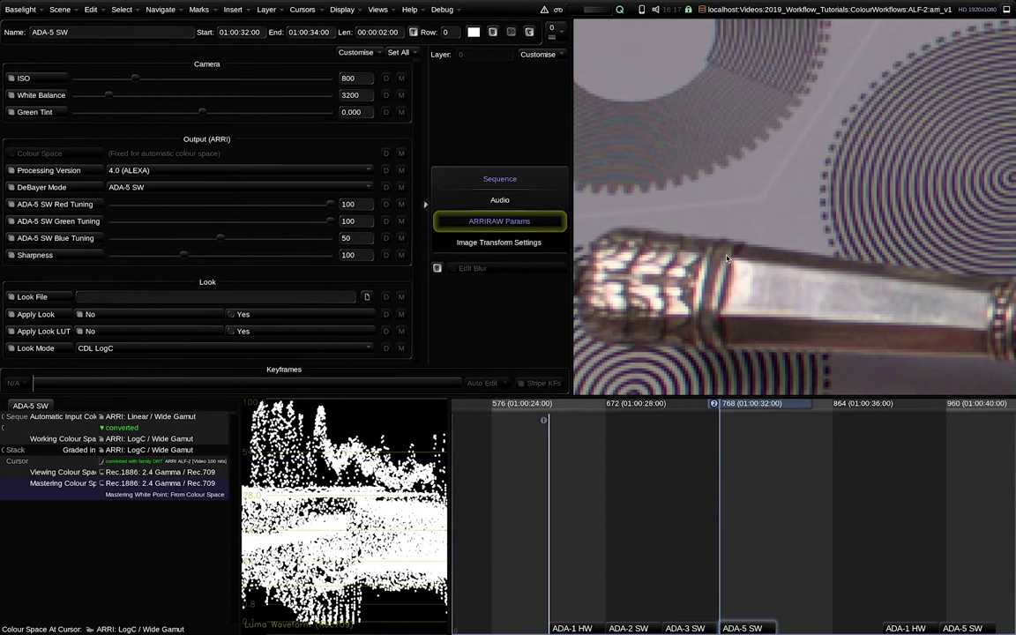
pyautogui.press('Home')
pyautogui.press('Down')
pyautogui.press('Down')
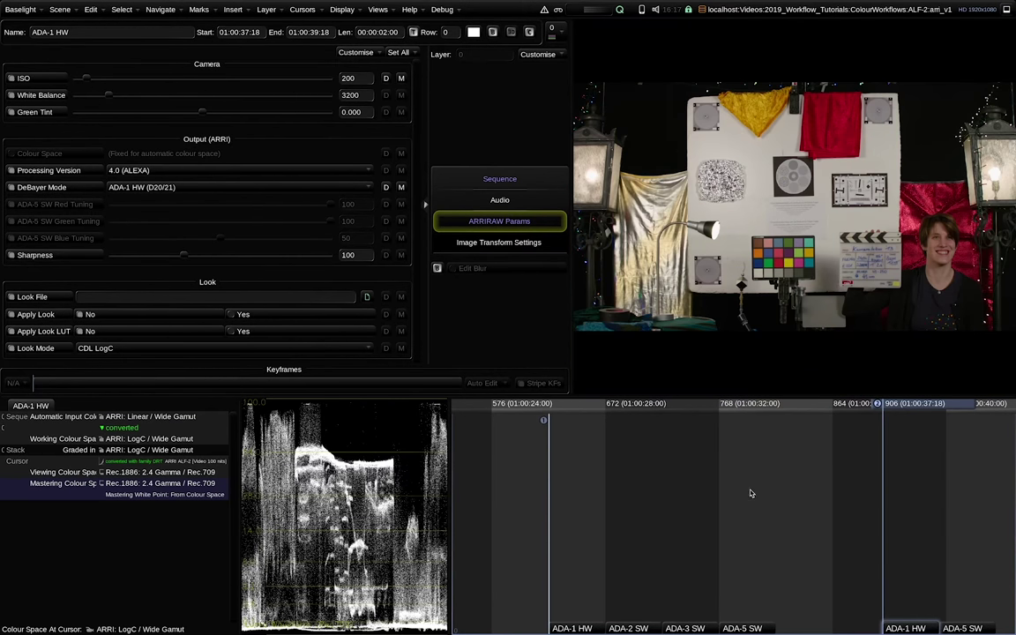
# Zoom onto the ADA-1 HW chart shot's lamp head, then step to the ADA-5 SW version
pyautogui.scroll(3, 916, 163)
pyautogui.scroll(2, 916, 162)
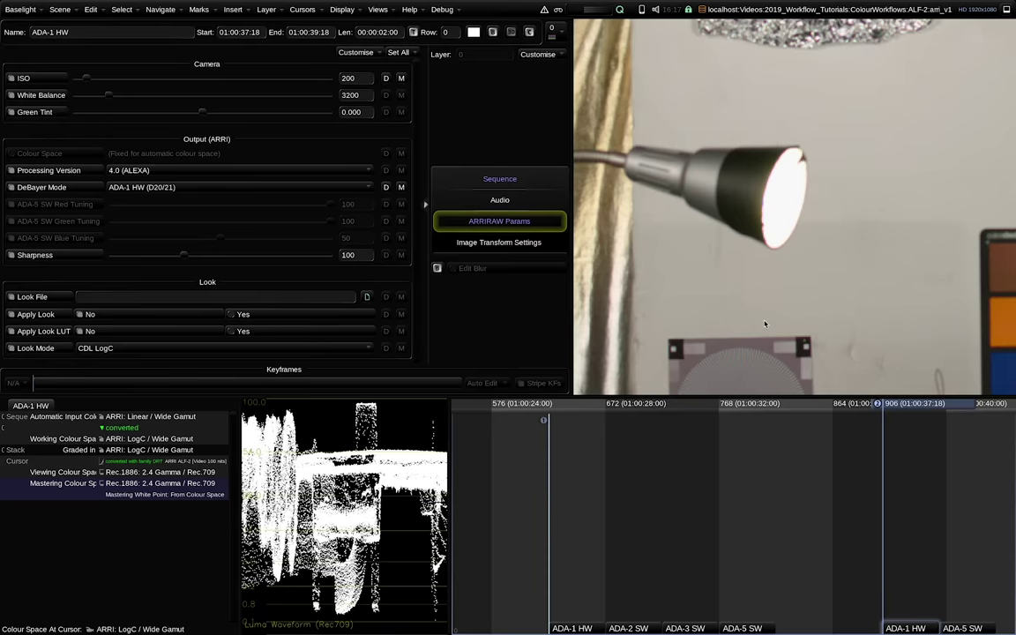
pyautogui.scroll(2, 837, 113)
pyautogui.scroll(1, 798, 199)
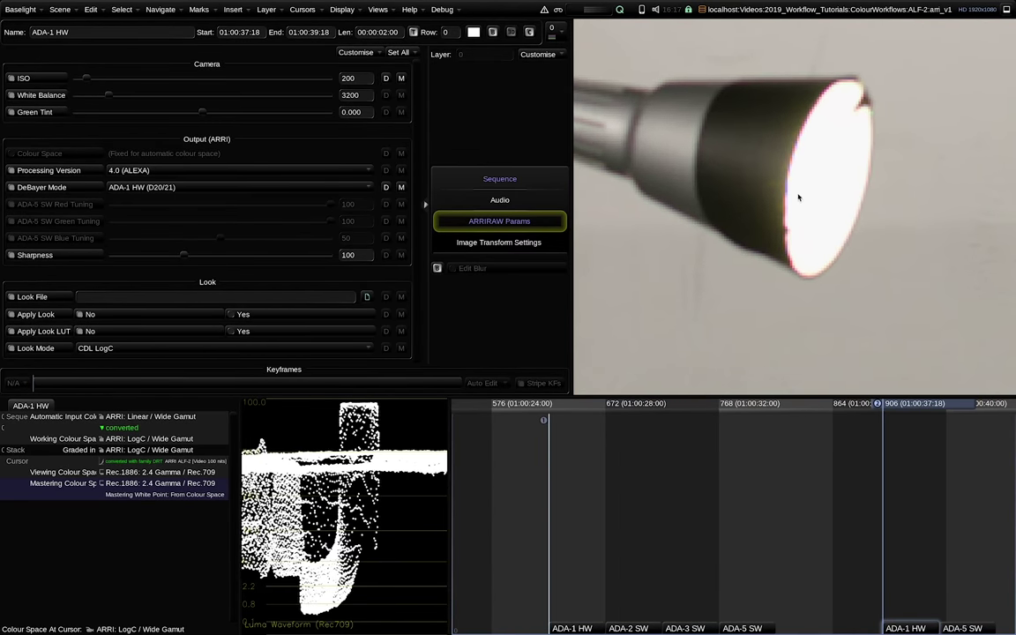
pyautogui.scroll(2, 916, 113)
pyautogui.scroll(1, 848, 186)
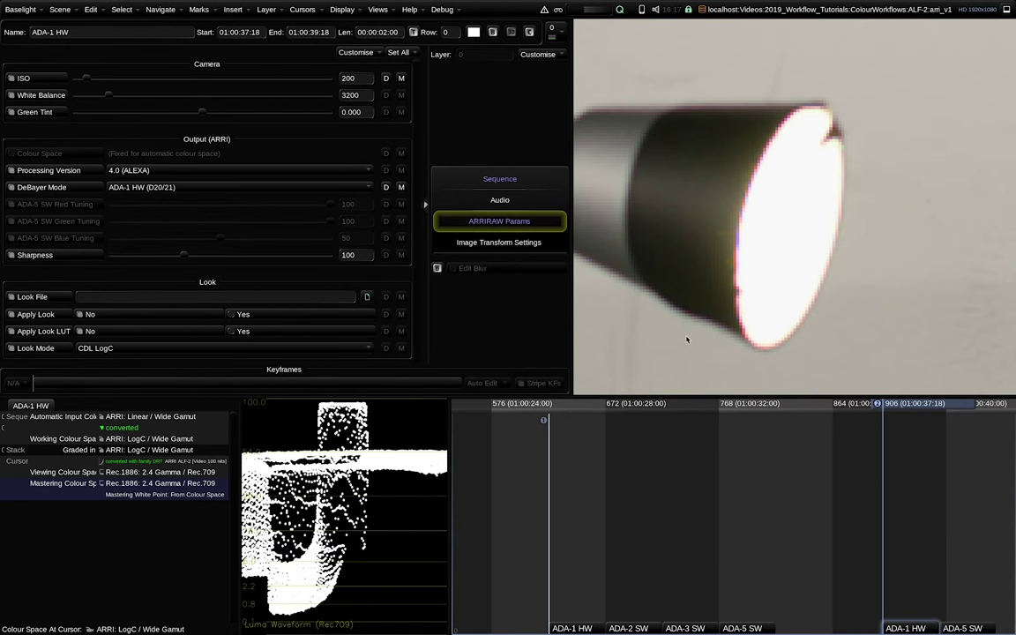
pyautogui.press('Down')
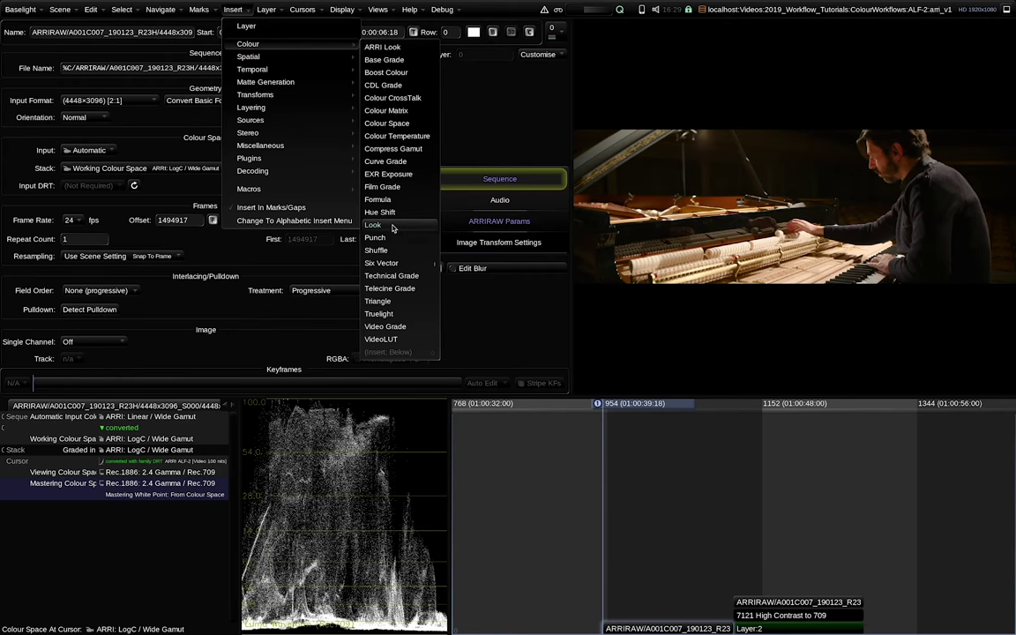
# Add an ARRI Look Library layer, audition looks, apply 2121 Fashion and adjust its Level
pyautogui.click(393, 229)
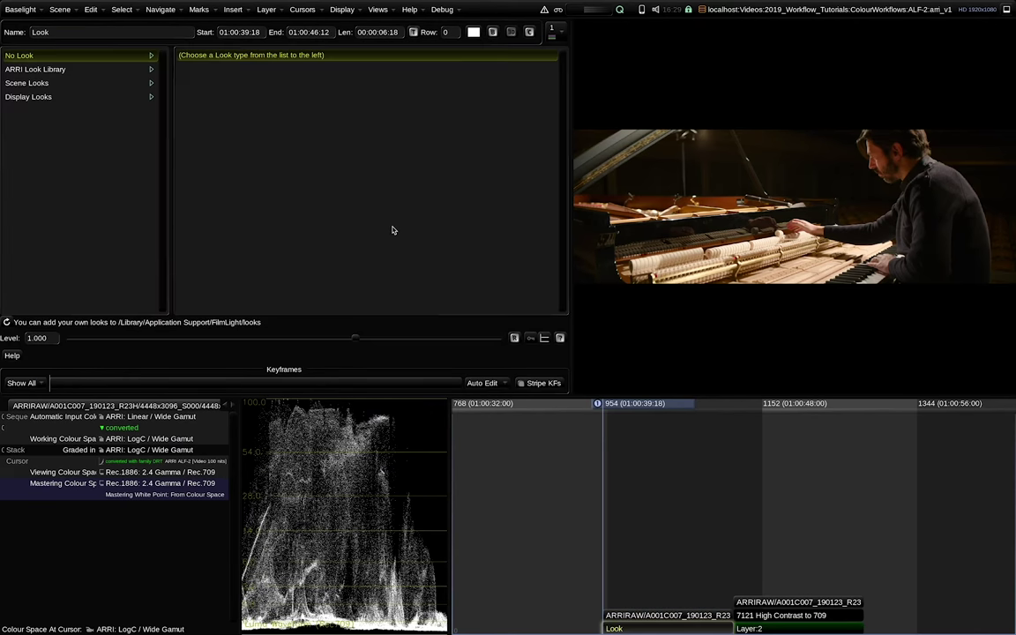
pyautogui.click(67, 69)
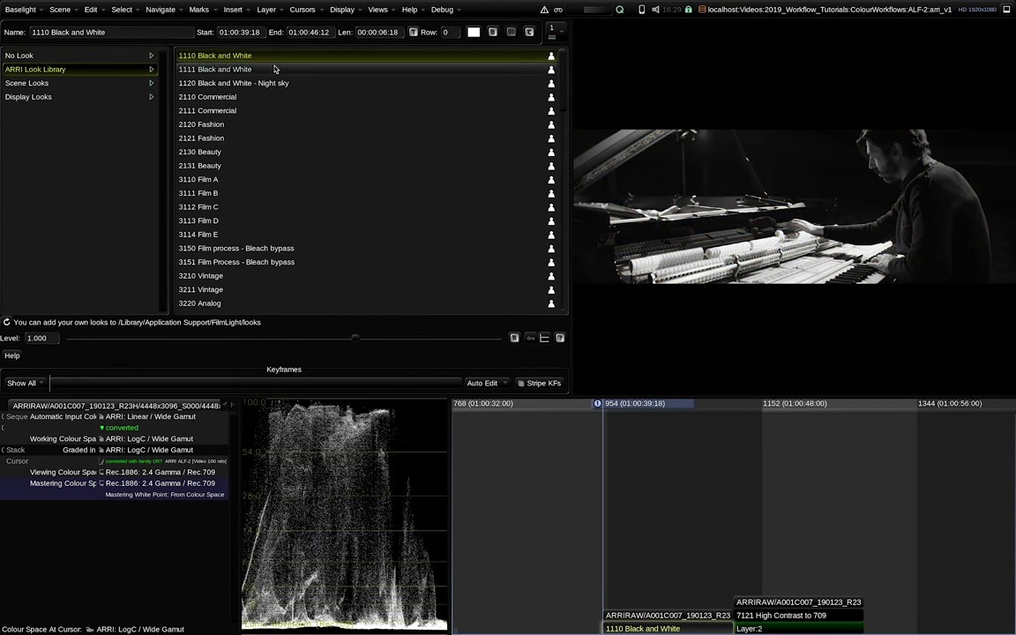
pyautogui.scroll(-10, 554, 280)
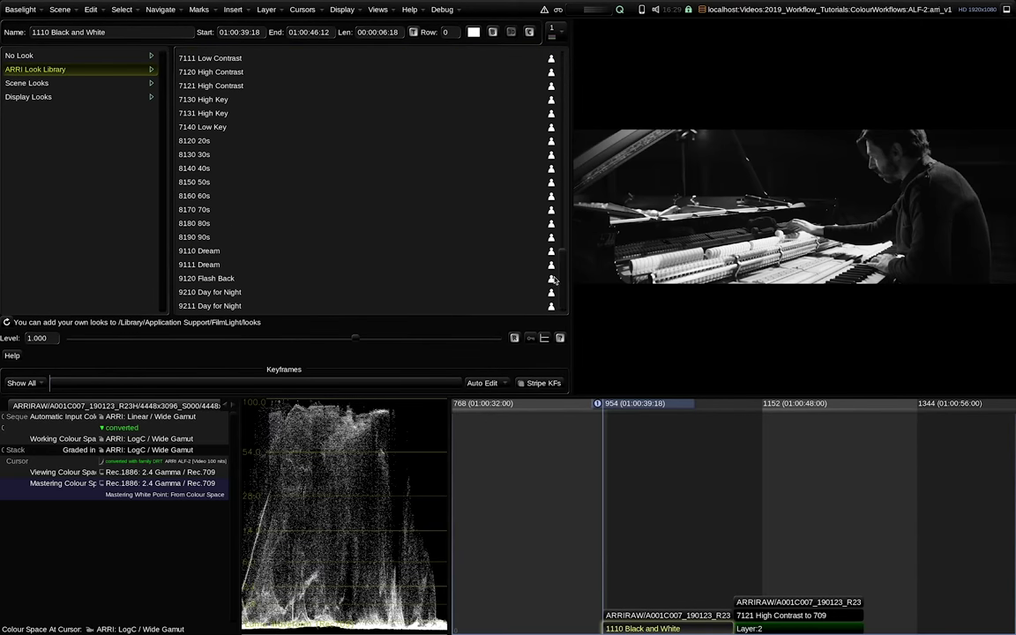
pyautogui.scroll(5, 554, 280)
pyautogui.scroll(5, 476, 176)
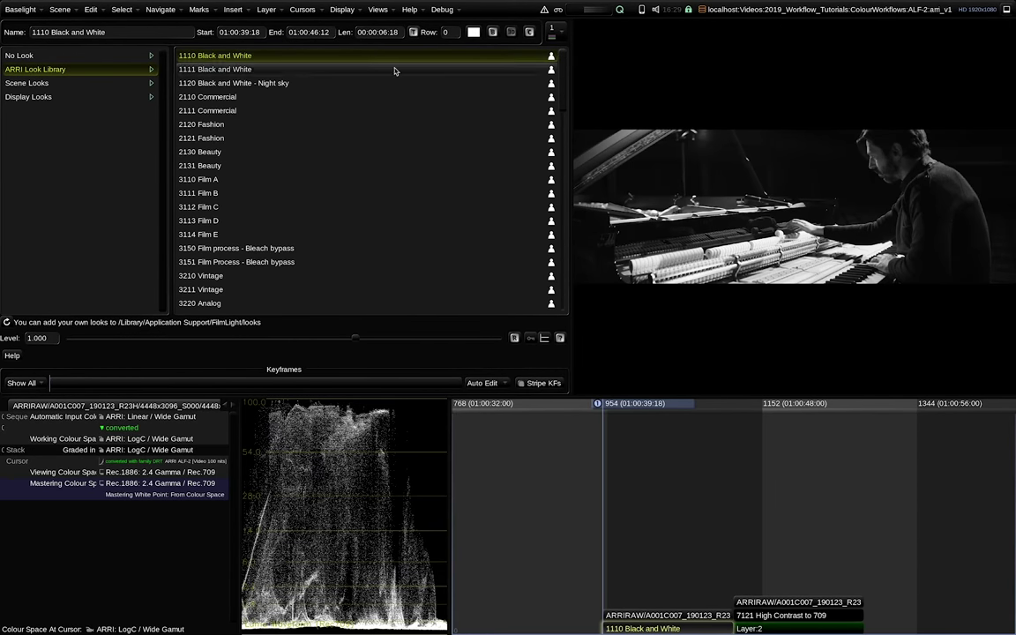
pyautogui.click(213, 96)
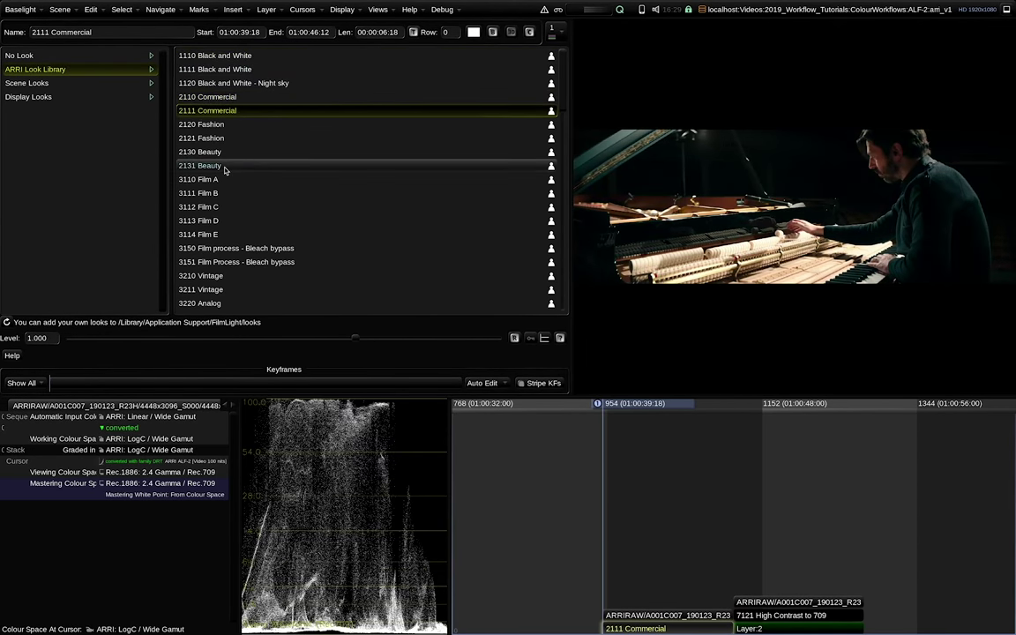
pyautogui.press('Down')
pyautogui.press('Down')
pyautogui.press('Down')
pyautogui.press('Down')
pyautogui.press('Down')
pyautogui.press('Down')
pyautogui.press('Down')
pyautogui.press('Down')
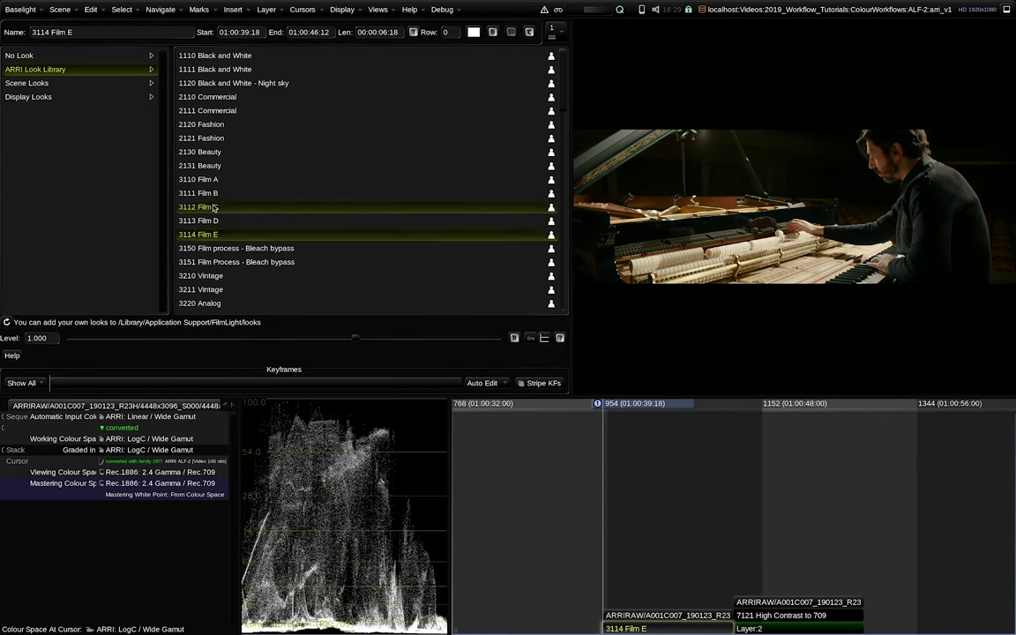
pyautogui.click(214, 207)
pyautogui.click(201, 152)
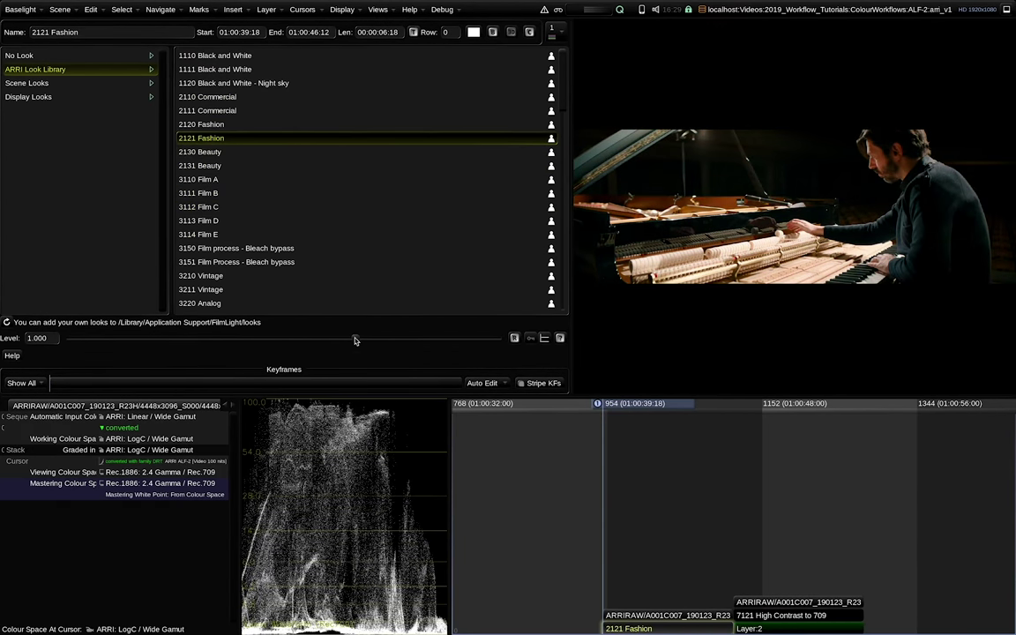
pyautogui.moveTo(355, 340)
pyautogui.mouseDown()
pyautogui.moveTo(257, 338)
pyautogui.moveTo(385, 343)
pyautogui.mouseUp()
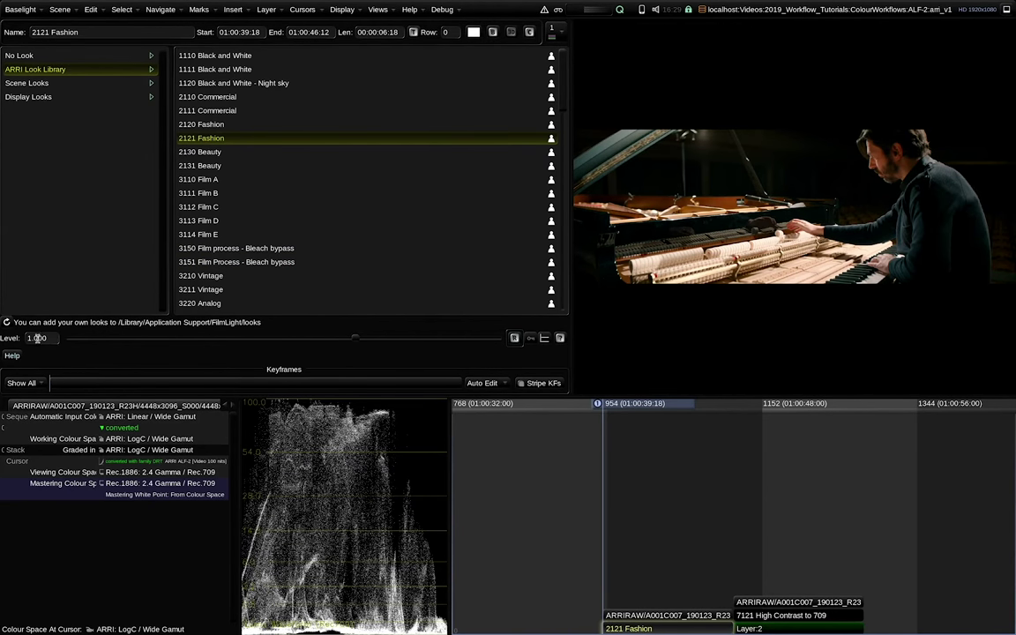
pyautogui.doubleClick(37, 338)
pyautogui.write('0.66')
pyautogui.press('Return')
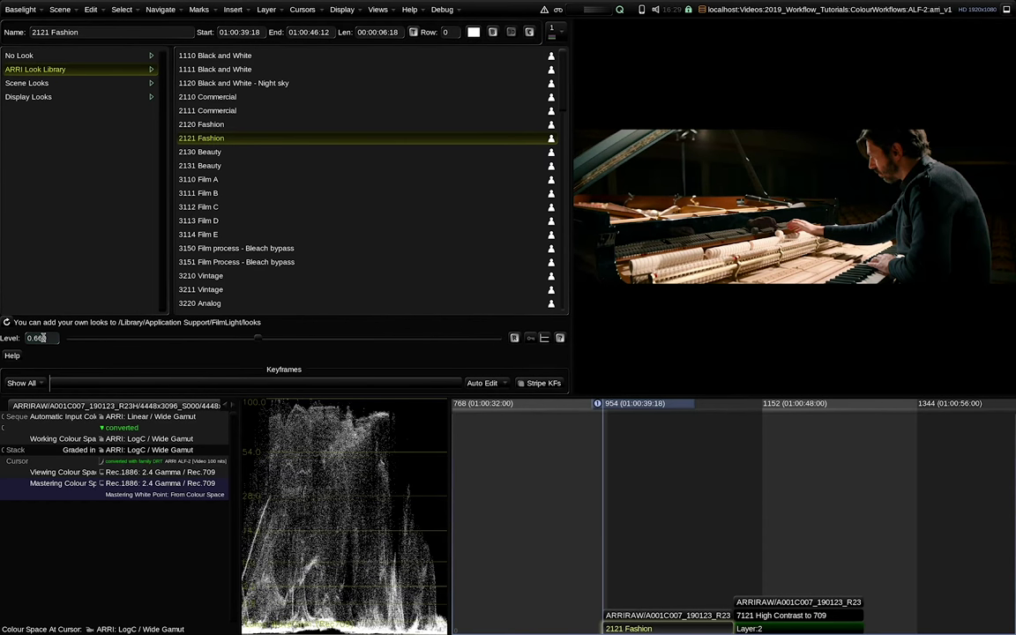
pyautogui.moveTo(33, 337); pyautogui.dragTo(53, 339)
pyautogui.write('33')
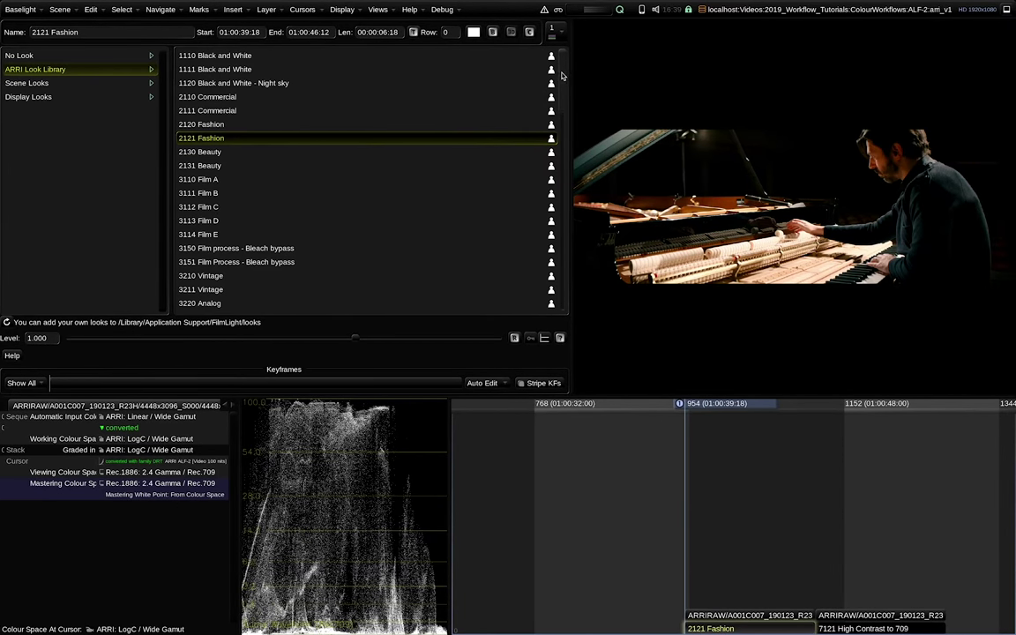
# Apply the 7121 High Contrast look to the piano shot and compare it with the next shot
pyautogui.scroll(-10, 548, 236)
pyautogui.scroll(-5, 547, 237)
pyautogui.scroll(-4, 548, 236)
pyautogui.scroll(-1, 445, 217)
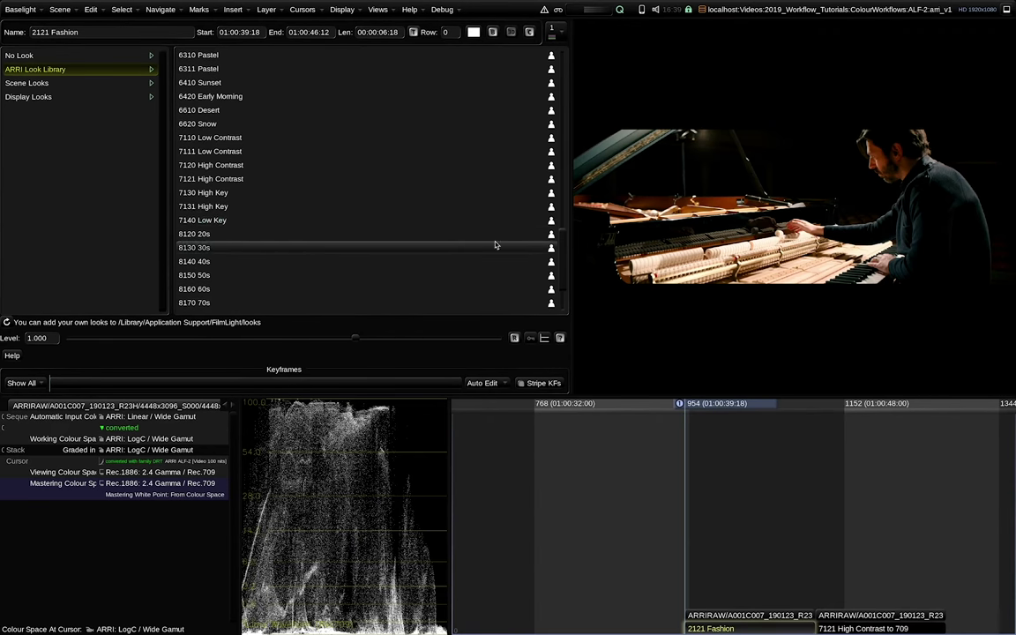
pyautogui.click(220, 180)
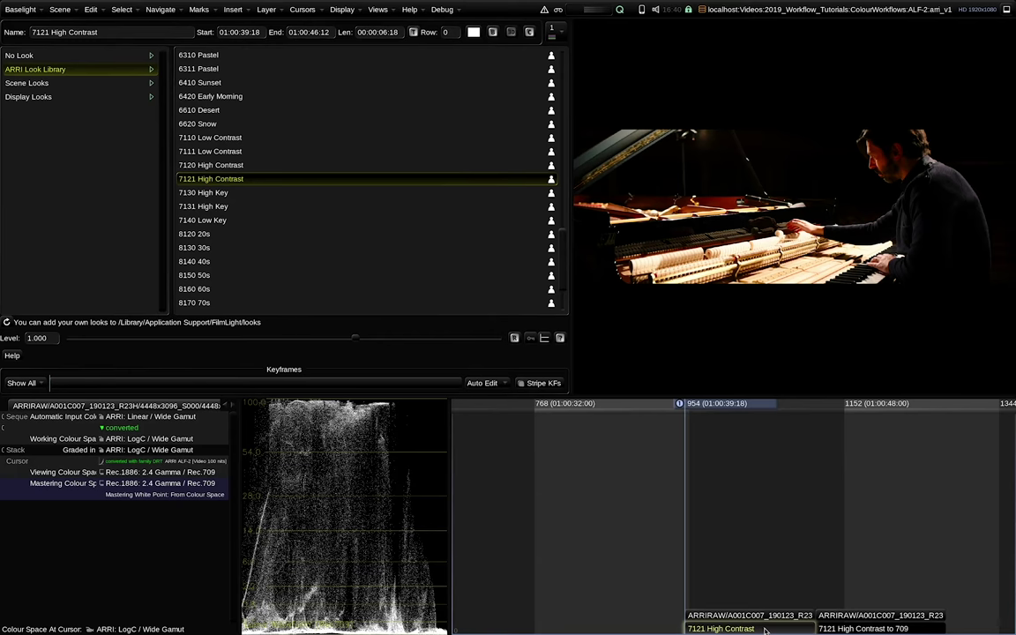
pyautogui.press('Down')
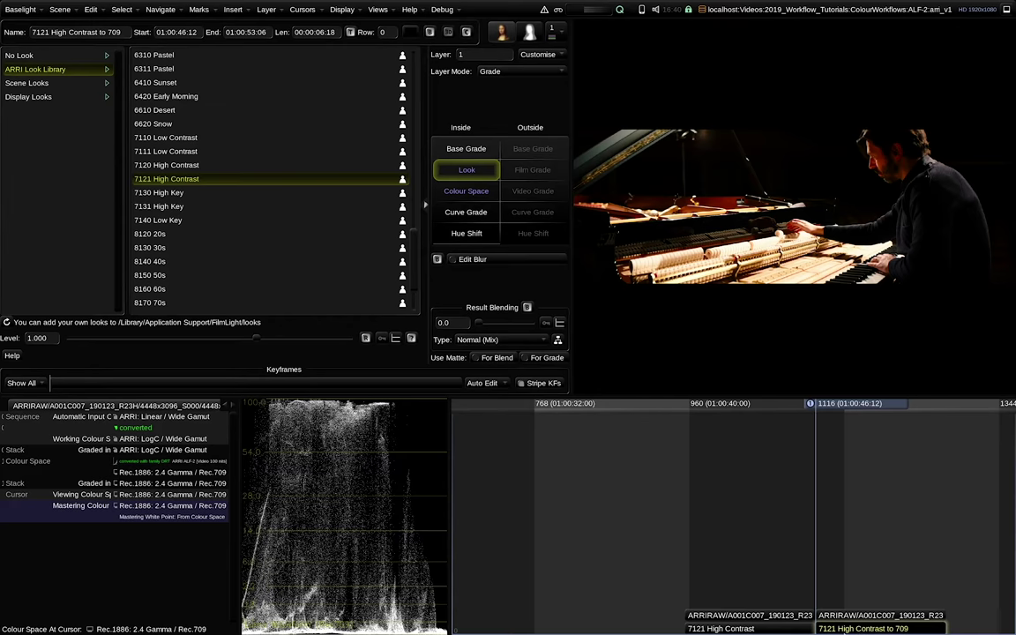
pyautogui.press('Up')
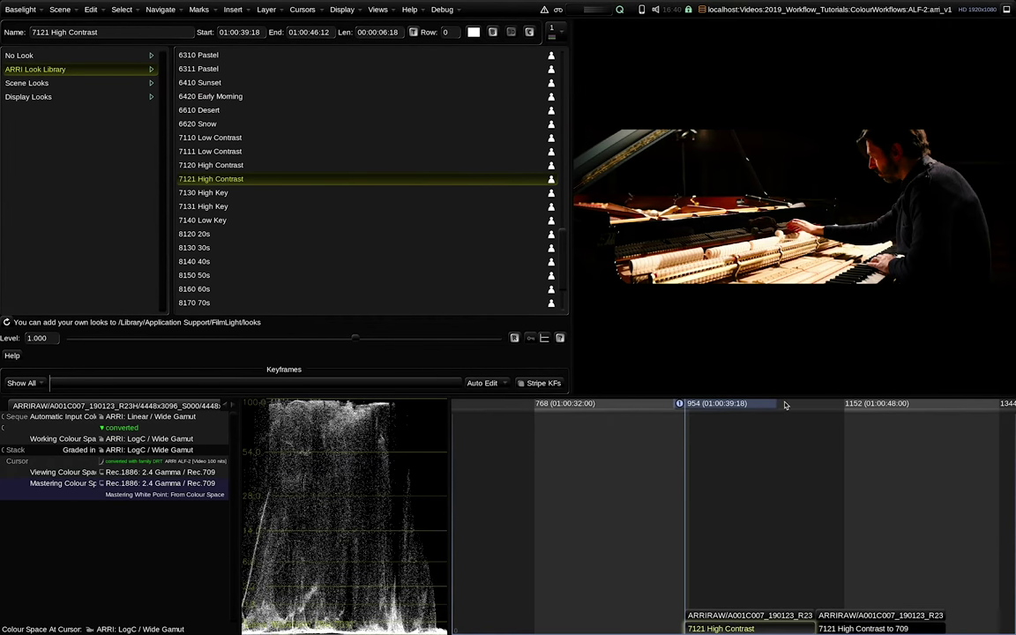
# Add a Film Grade layer with contrast 0.70, set the next shot to about 0.8, and compare
pyautogui.press('Insert')
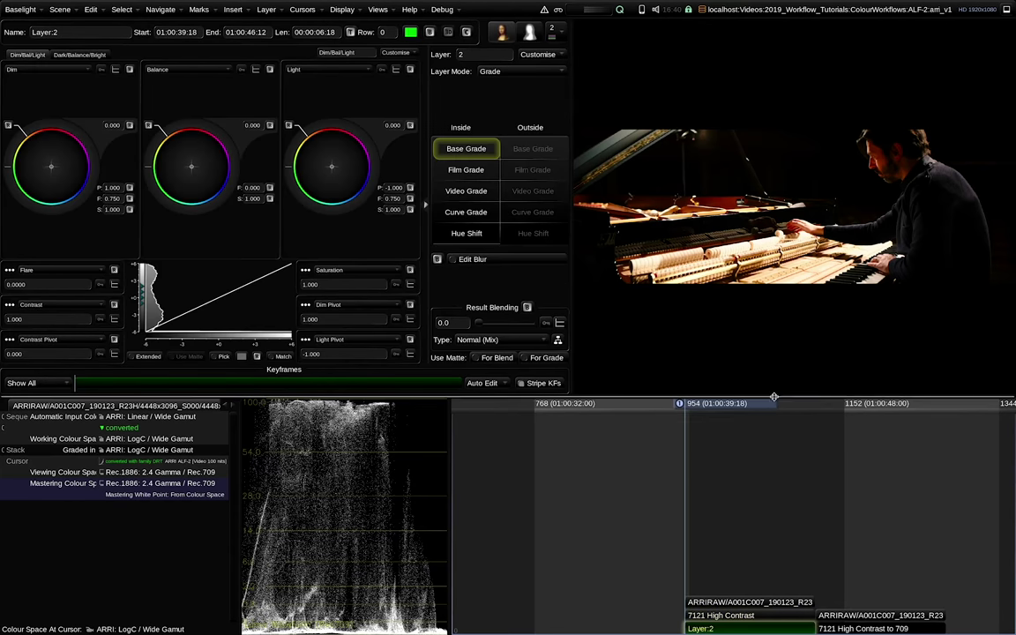
pyautogui.click(466, 170)
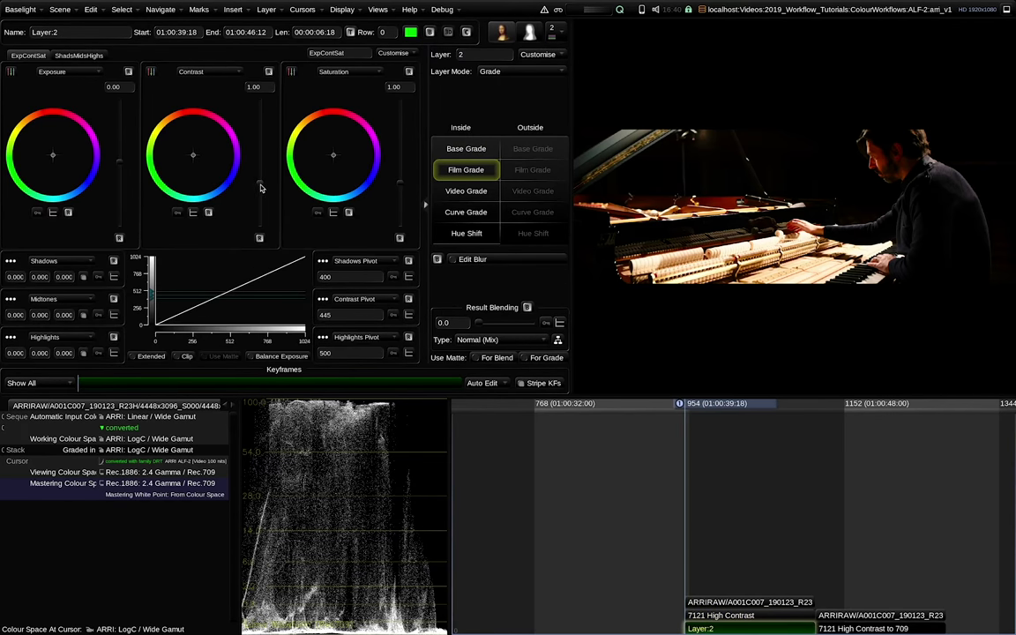
pyautogui.moveTo(261, 187); pyautogui.dragTo(262, 197)
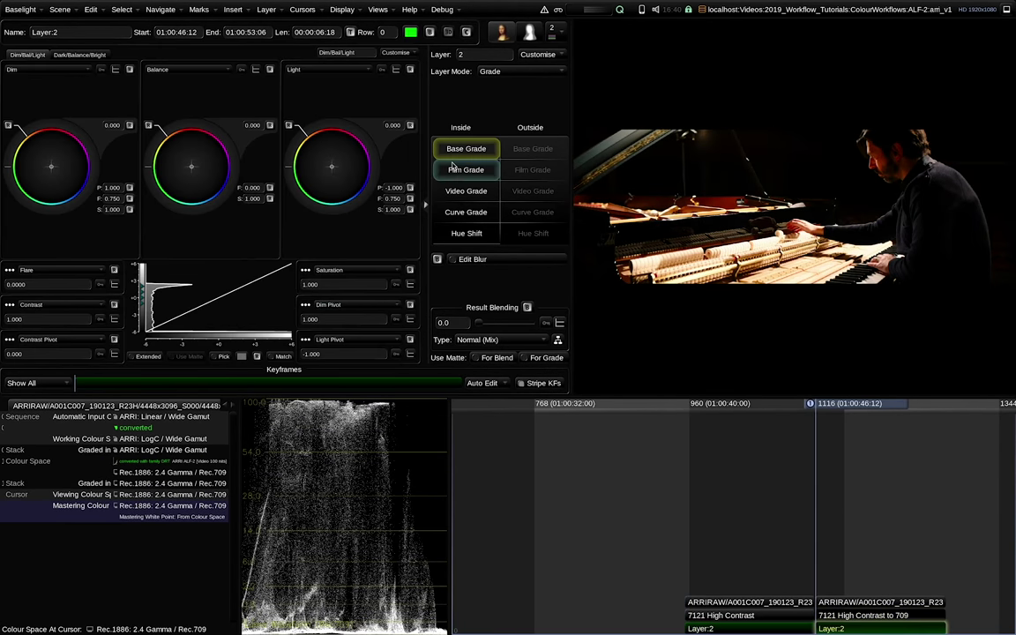
pyautogui.press('Down')
pyautogui.moveTo(261, 188); pyautogui.dragTo(261, 194)
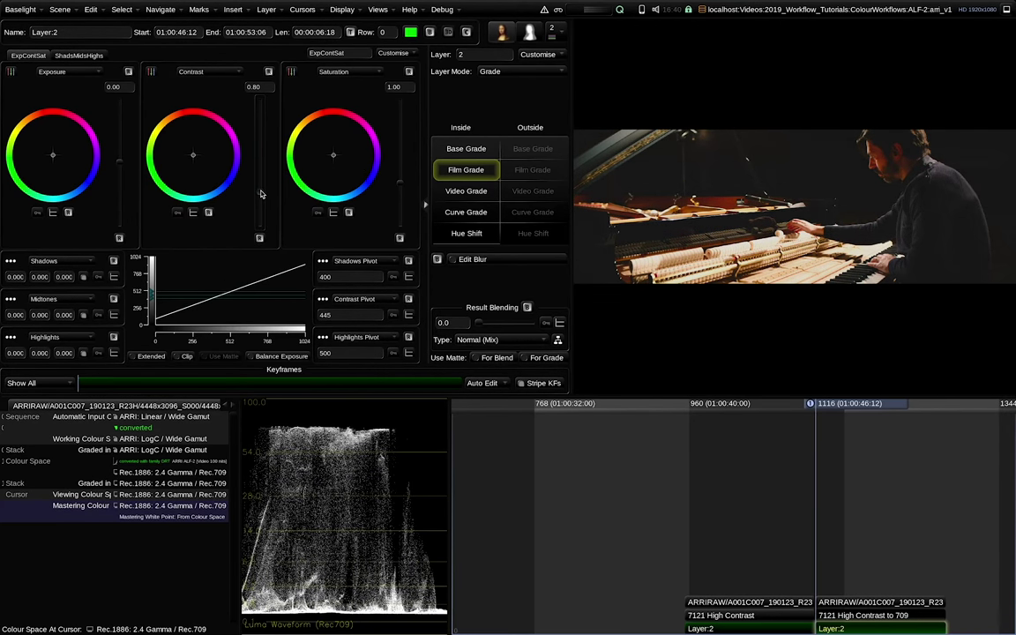
pyautogui.press('Up')
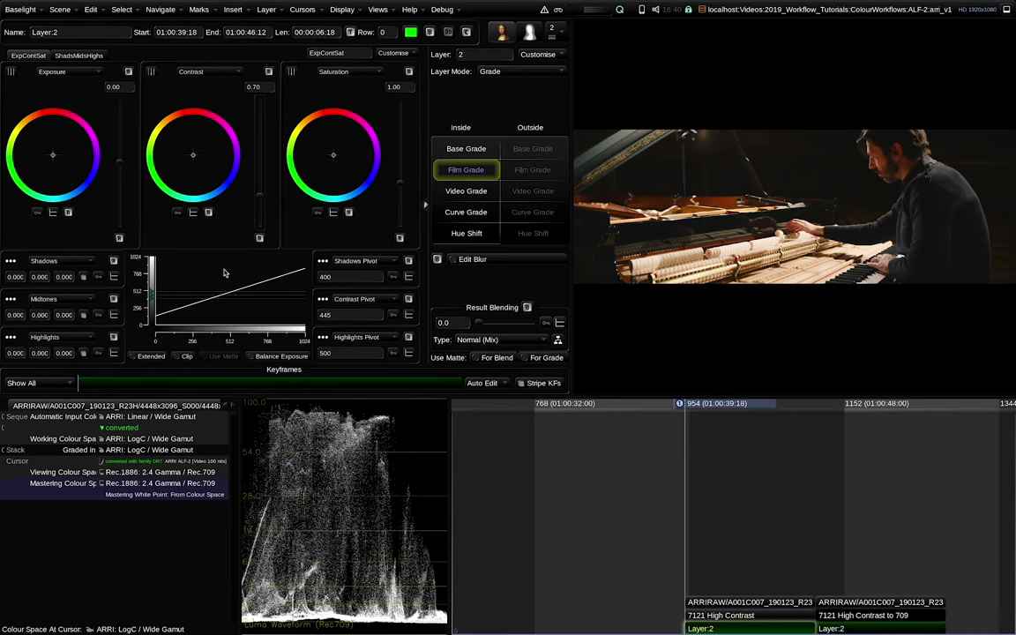
pyautogui.press('Down')
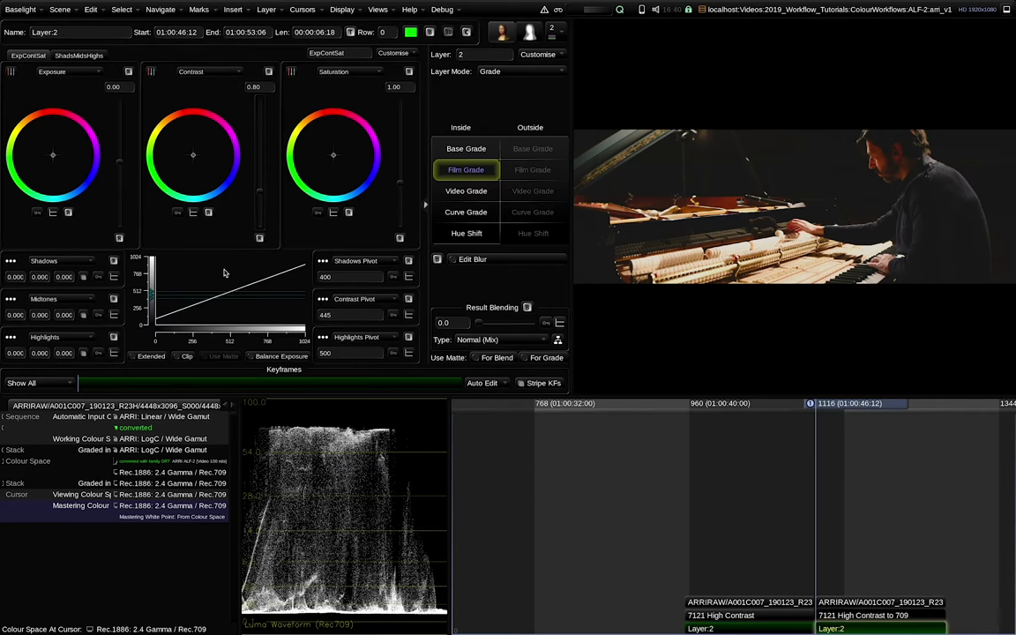
pyautogui.press('Up')
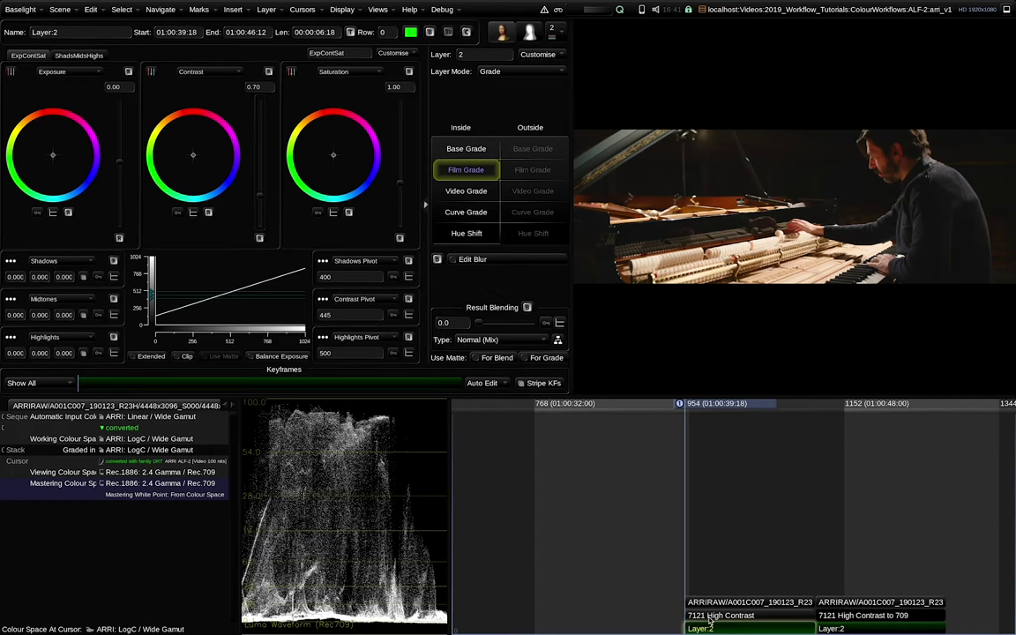
# Inspect the test-chart clip's ARRIRAW decode settings from its layer stack
pyautogui.click(724, 622)
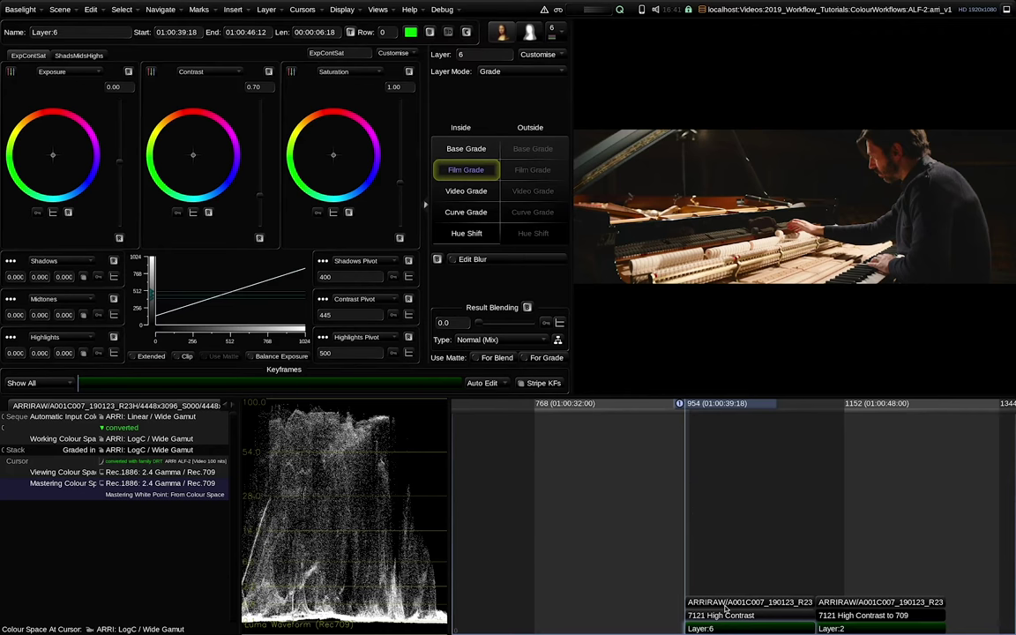
pyautogui.click(725, 606)
pyautogui.click(731, 628)
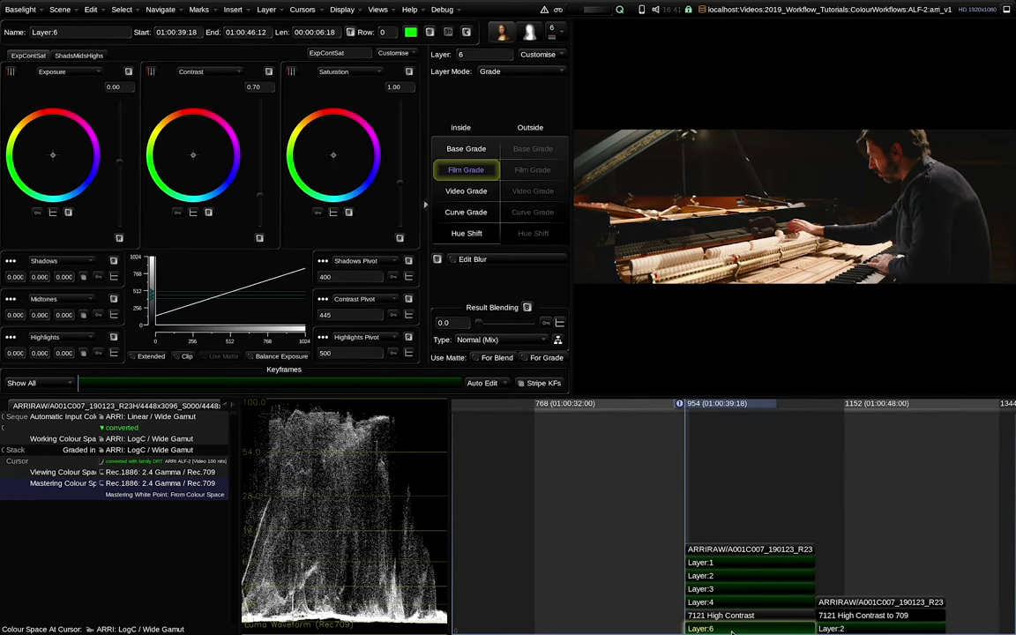
pyautogui.press('Down')
pyautogui.press('Down')
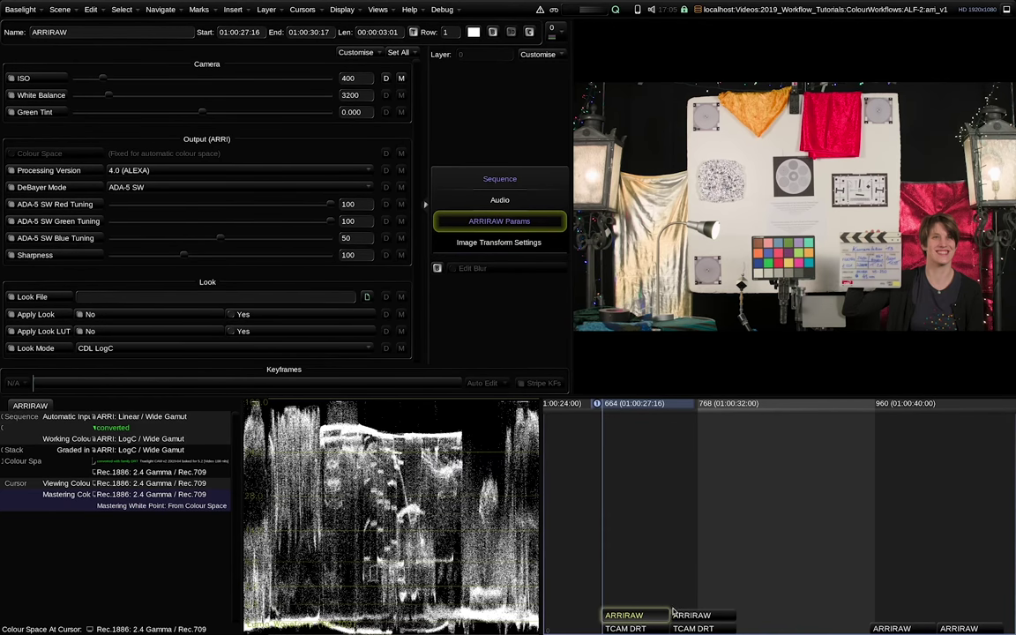
# Flip between the ISO 400 and ISO 3200 ARRIRAW clips to compare them
pyautogui.click(673, 613)
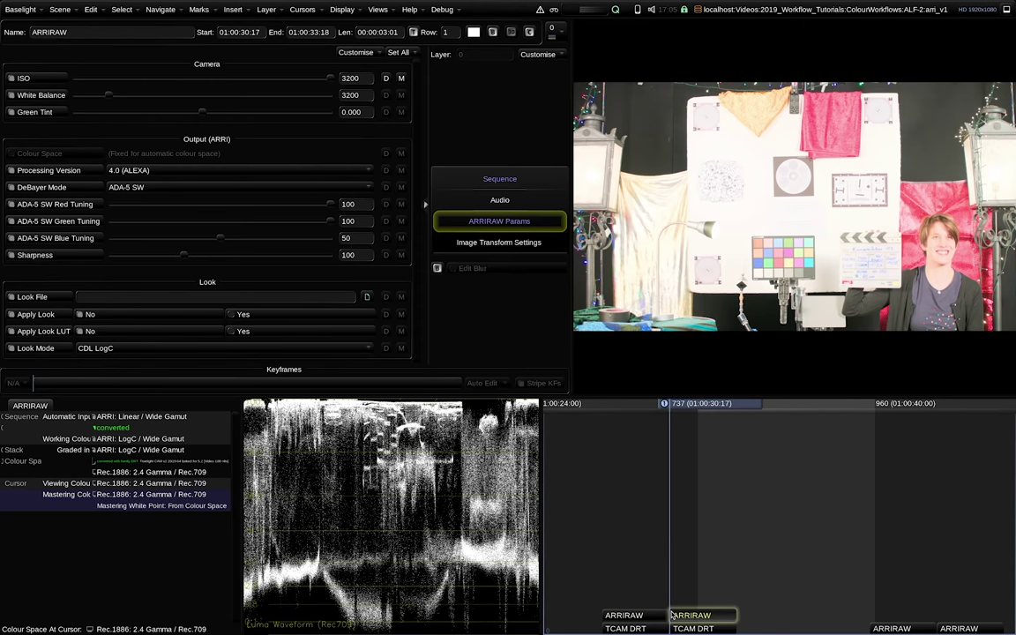
pyautogui.click(623, 614)
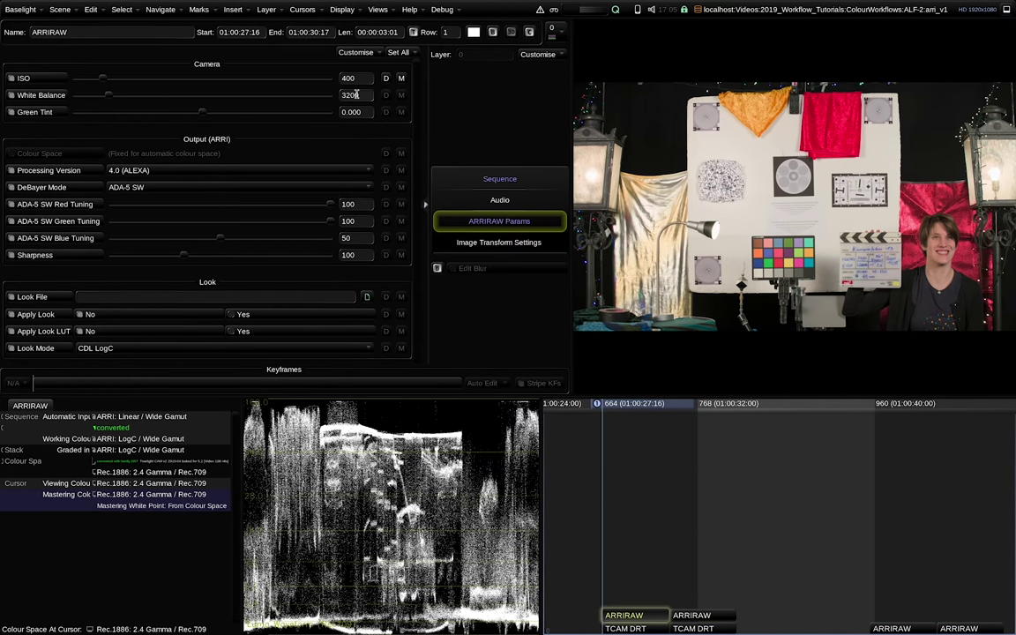
pyautogui.press('Down')
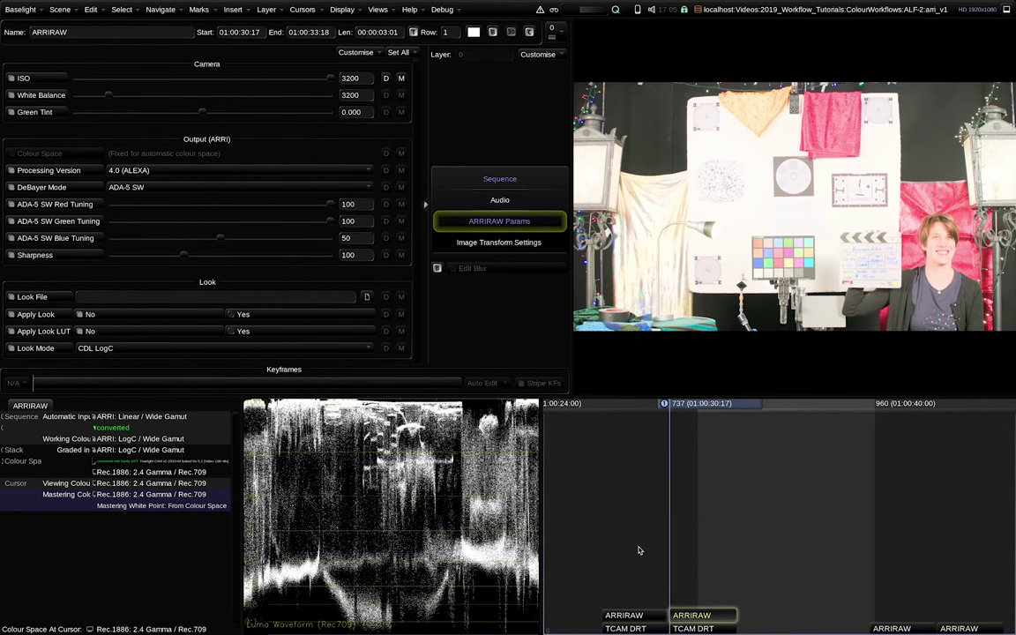
pyautogui.press('Up')
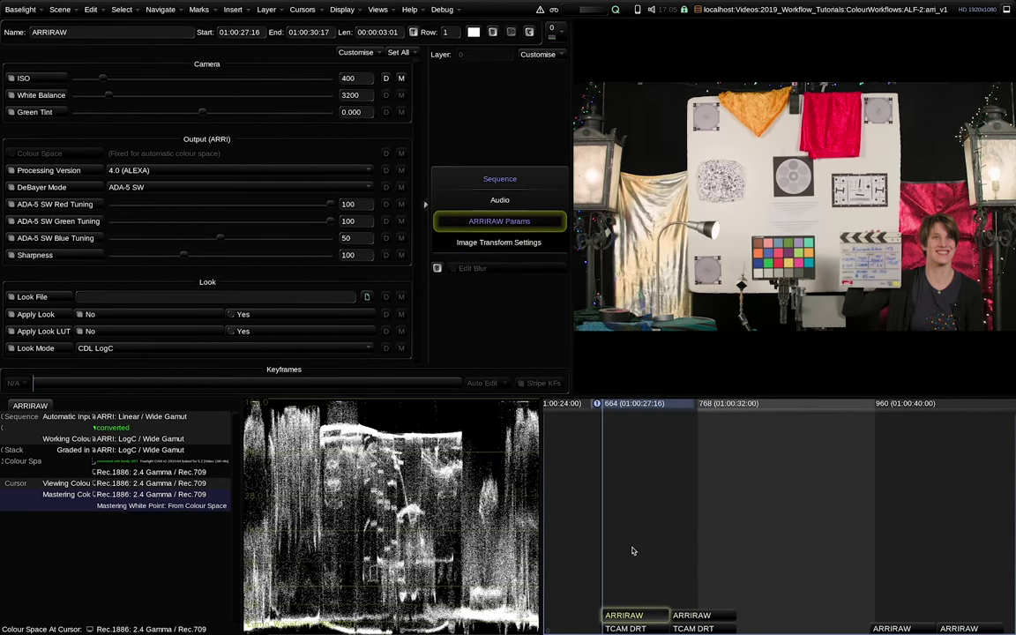
pyautogui.press('Down')
pyautogui.press('Up')
pyautogui.press('Down')
pyautogui.press('Up')
pyautogui.press('Down')
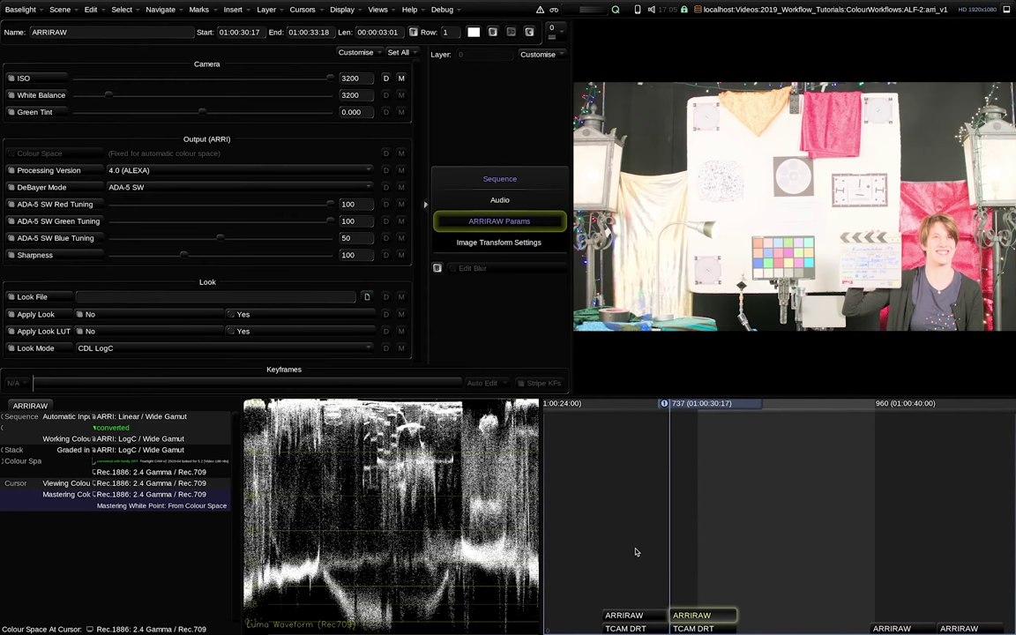
# Add a grade layer to the ARRIRAW shot and set its Balance to -3
pyautogui.hotkey('ctrl', 'l')
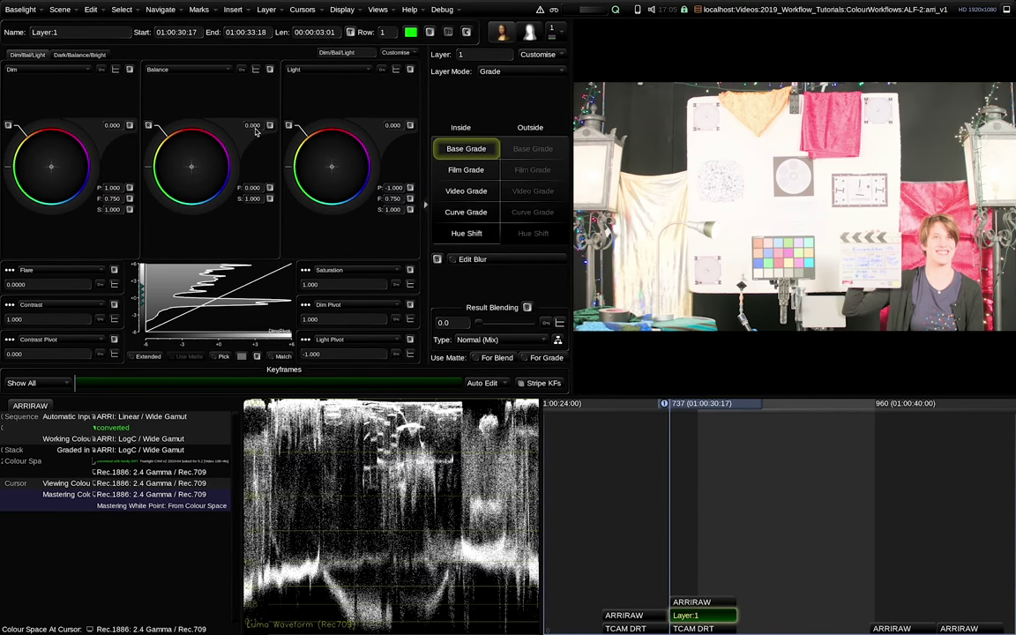
pyautogui.click(254, 128)
pyautogui.write('1')
pyautogui.write('3')
pyautogui.press('Return')
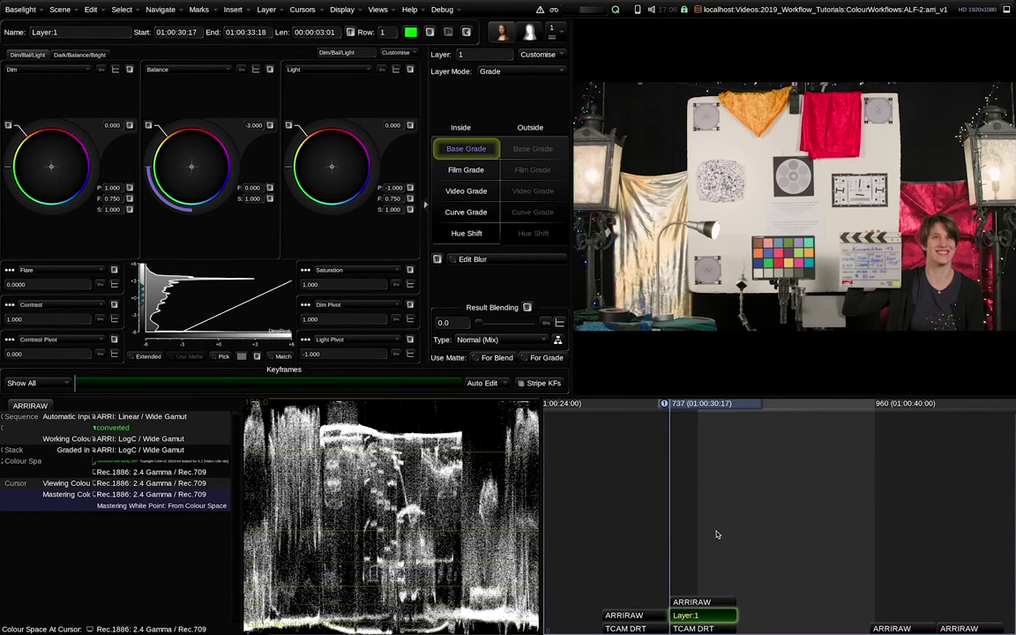
# Step to the ISO 3200 ARRIRAW shot, comparing it against the ISO 400 shot
pyautogui.press('Down')
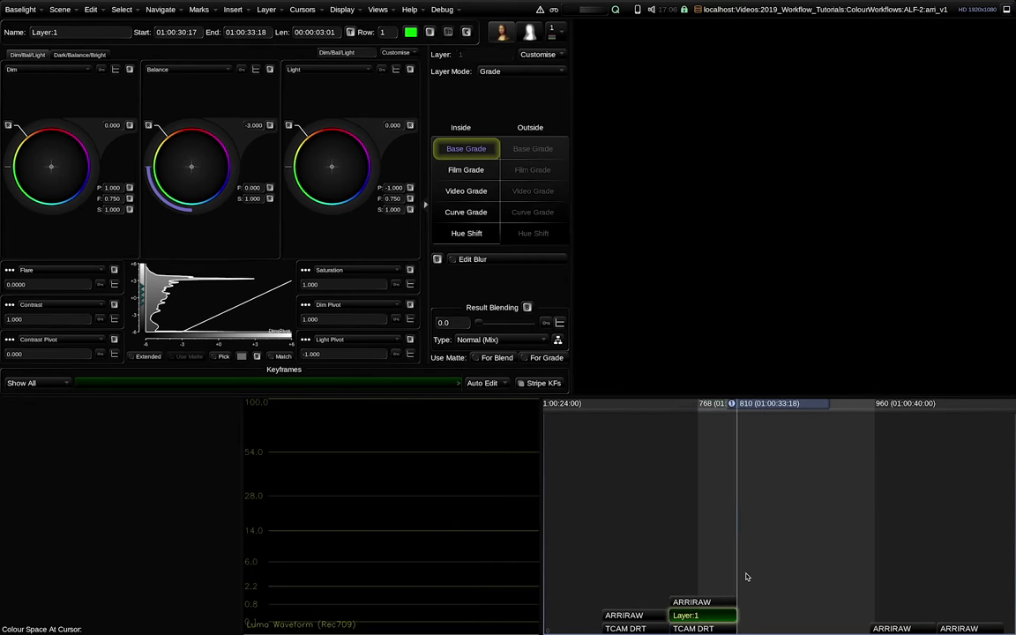
pyautogui.press('Down')
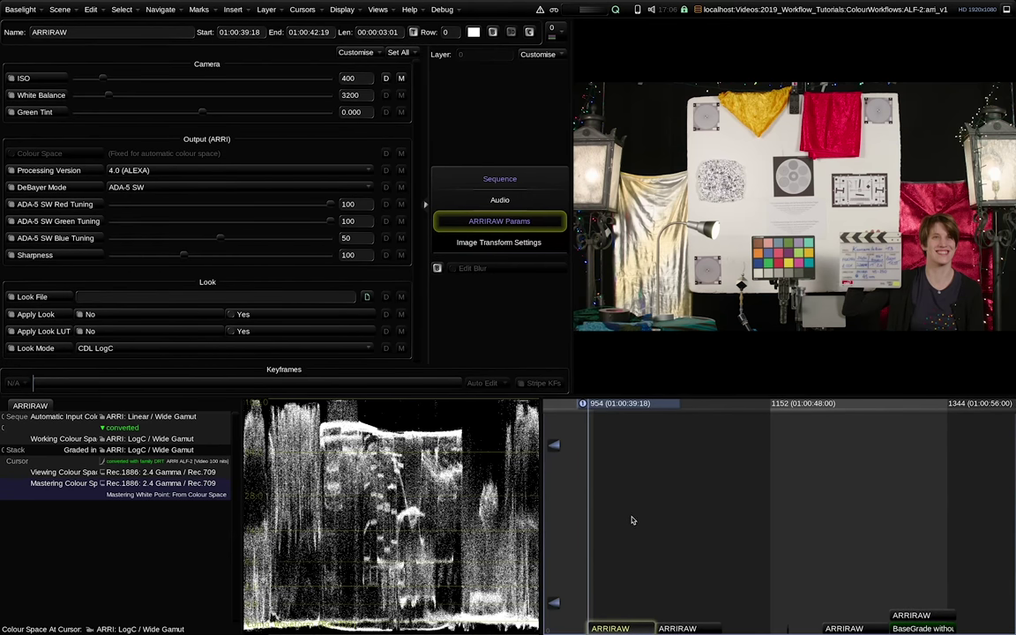
pyautogui.press('Down')
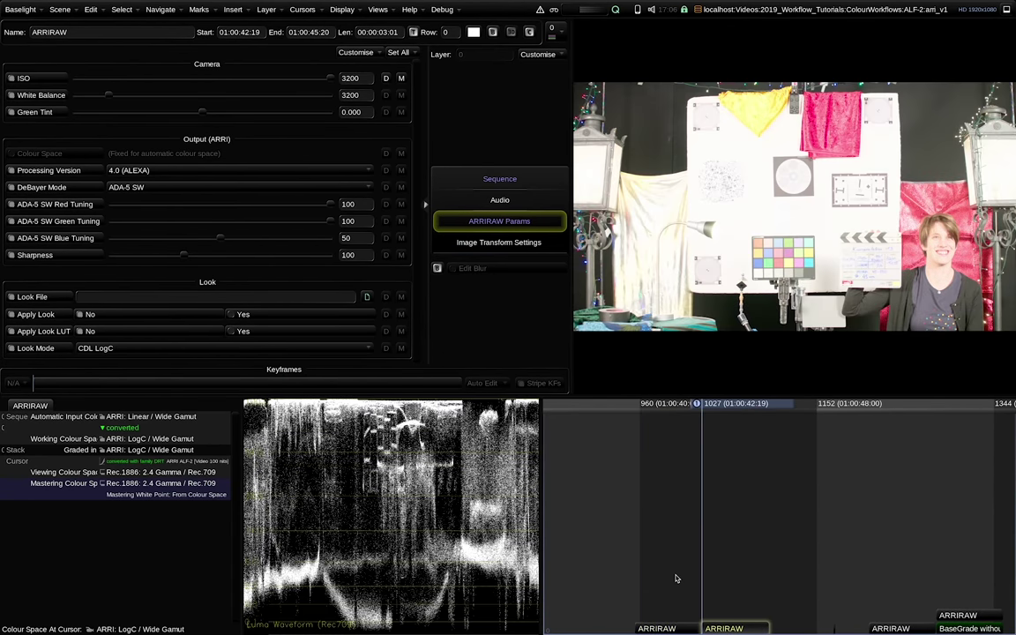
pyautogui.press('Up')
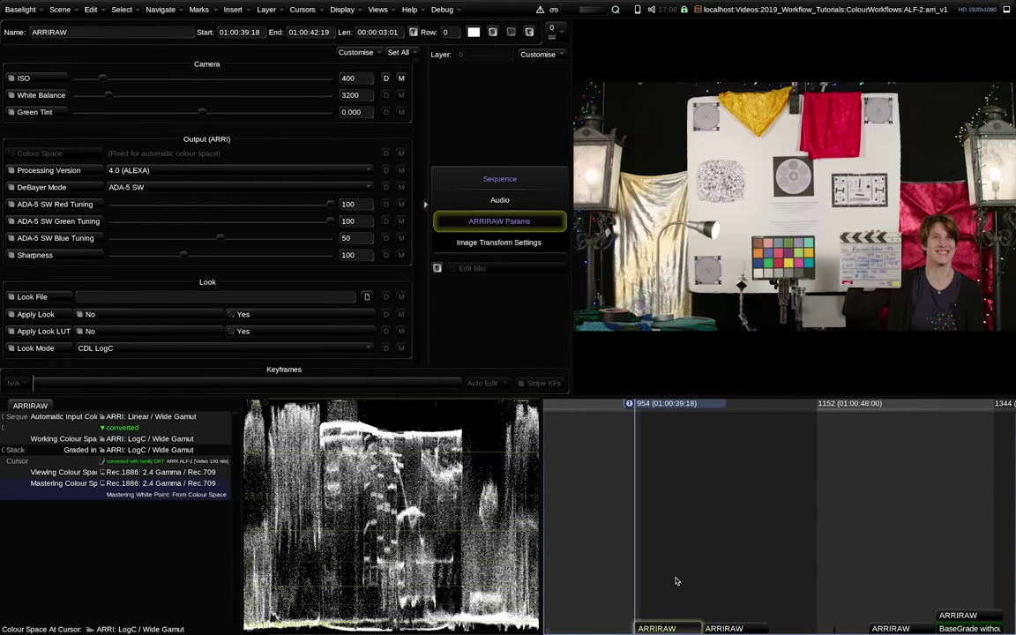
pyautogui.press('Down')
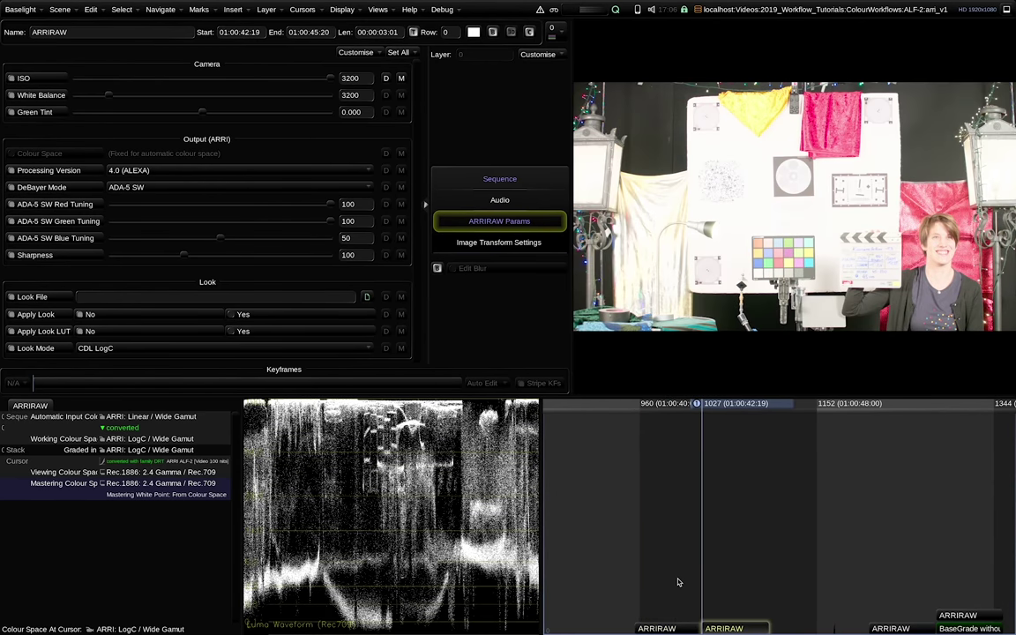
# Add a base grade layer with Balance -3 and compare it with the raw settings
pyautogui.press('b')
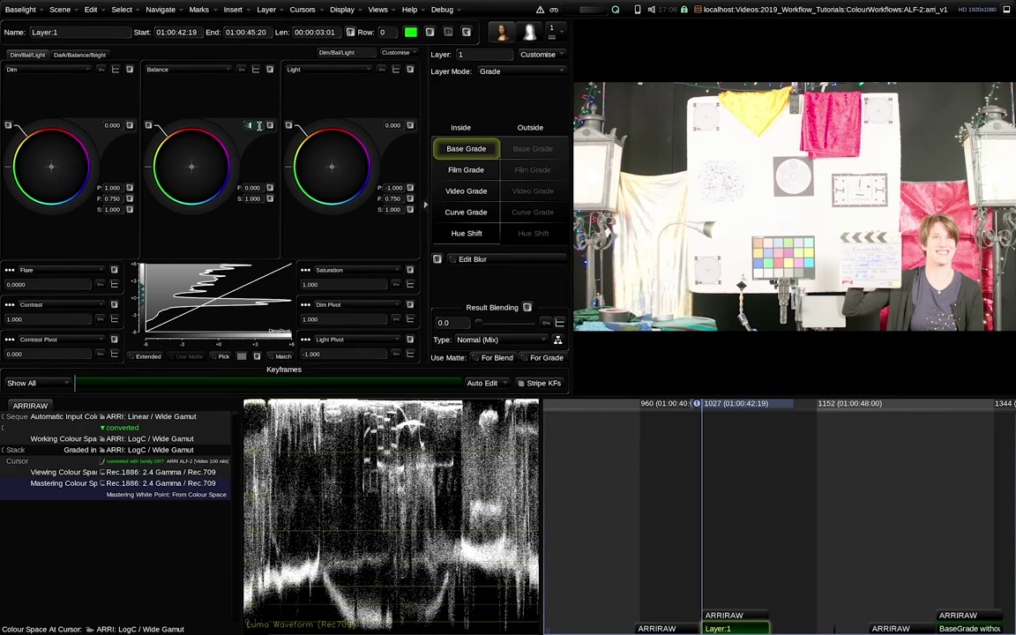
pyautogui.moveTo(259, 125); pyautogui.dragTo(257, 125)
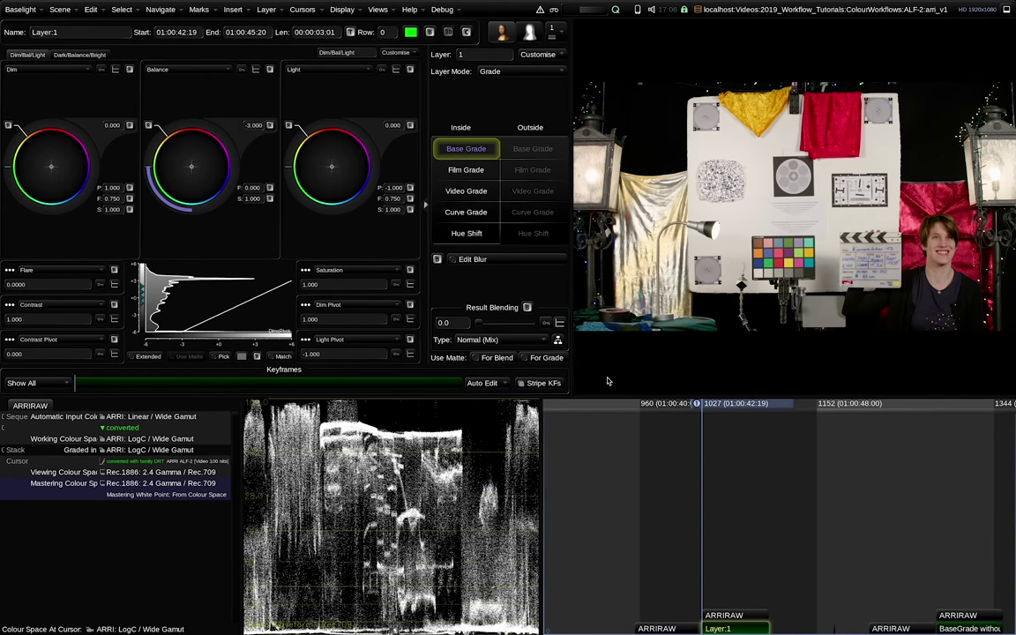
pyautogui.press('Up')
pyautogui.press('Down')
pyautogui.press('Up')
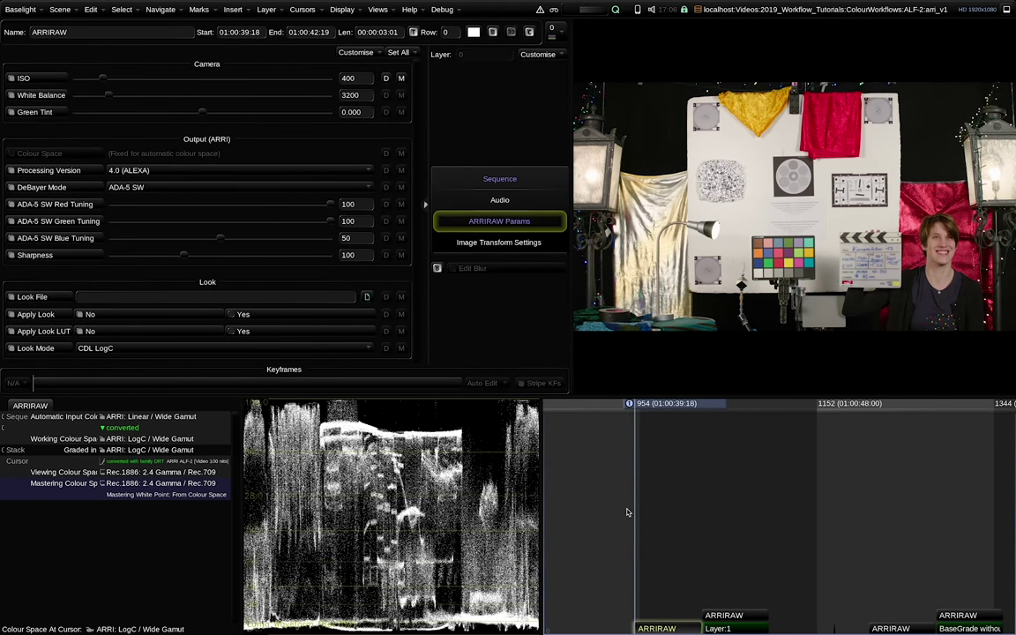
pyautogui.press('Down')
pyautogui.press('Up')
# Move on to the 'BaseGrade without BlackOffset' slides shot
pyautogui.press('Down')
pyautogui.press('Up')
pyautogui.press('Right')
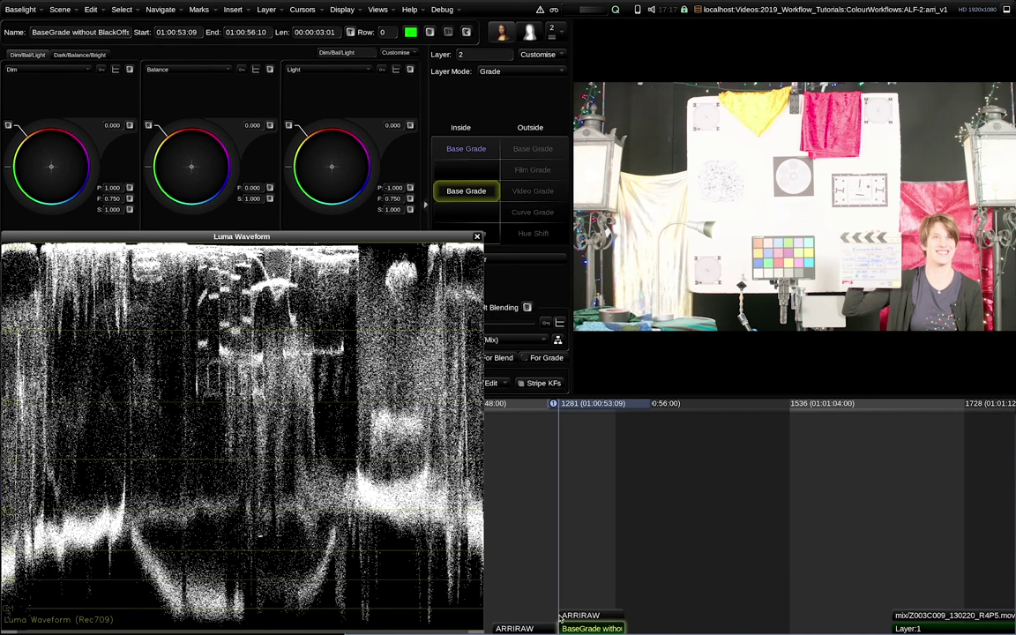
# Enter Balance -3 on the second grade layer, then drag it down to -6
pyautogui.press('BackSpace')
pyautogui.write('-3')
pyautogui.press('Return')
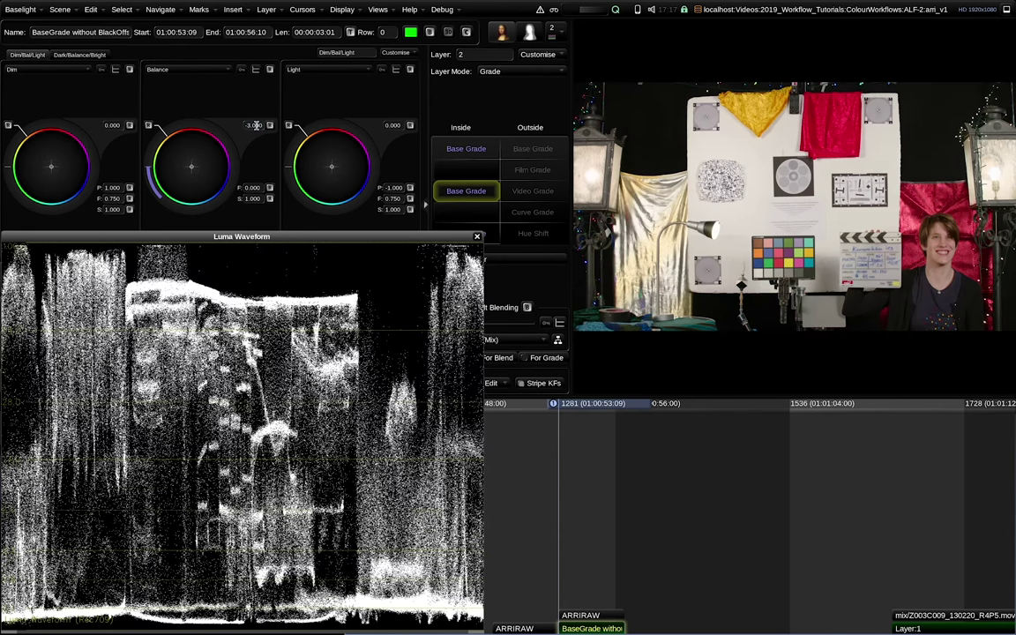
pyautogui.click(572, 597)
pyautogui.moveTo(239, 151)
pyautogui.mouseDown()
pyautogui.moveTo(253, 189)
pyautogui.moveTo(199, 134)
pyautogui.mouseUp()
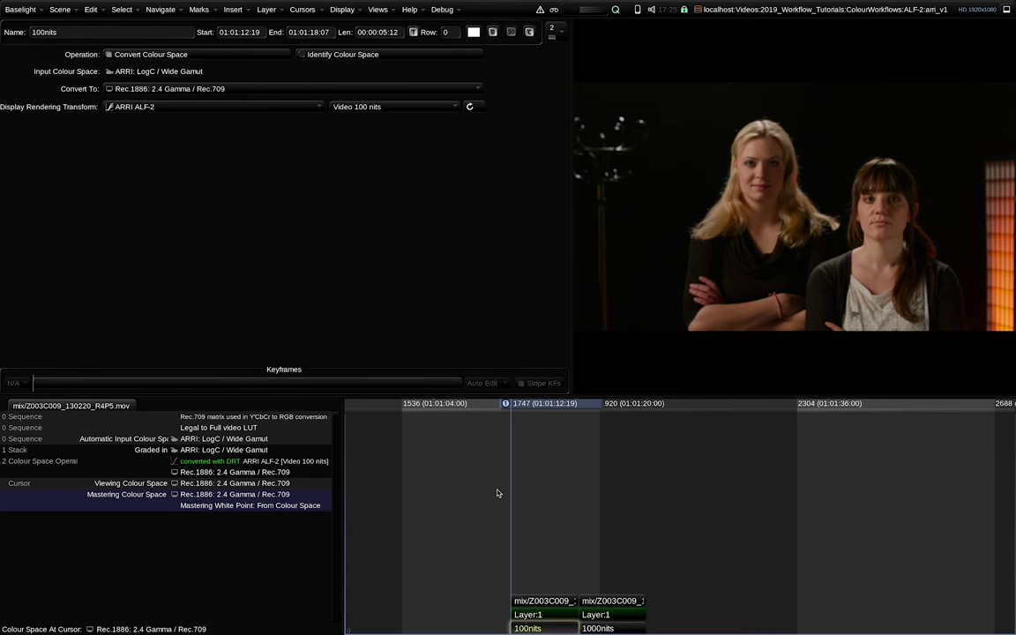
# Flip between the interview shot's 100nits and 1000nits versions, ending on 1000nits
pyautogui.press('Down')
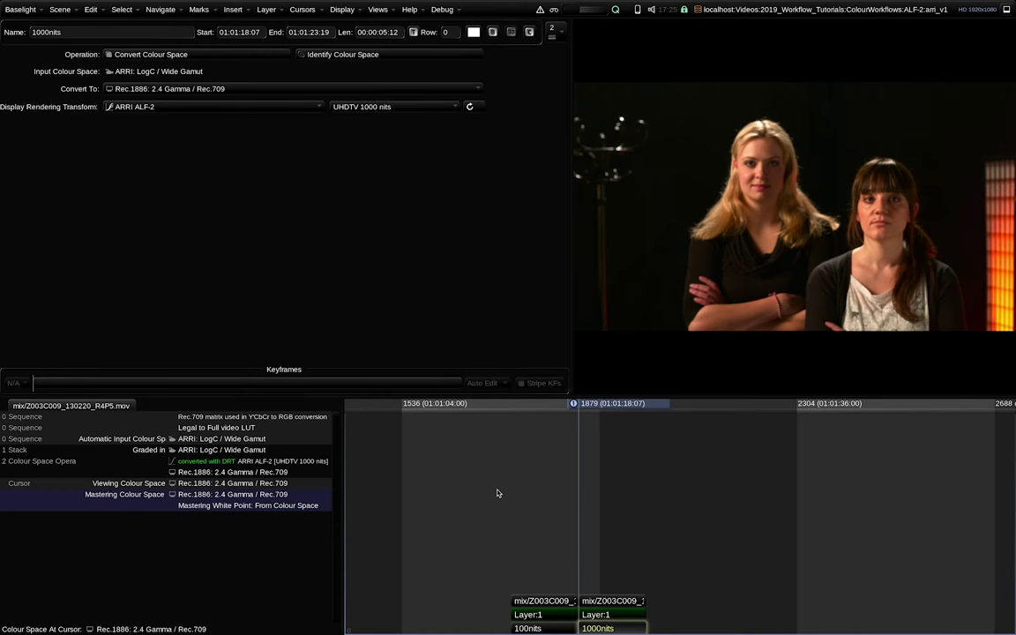
pyautogui.press('Up')
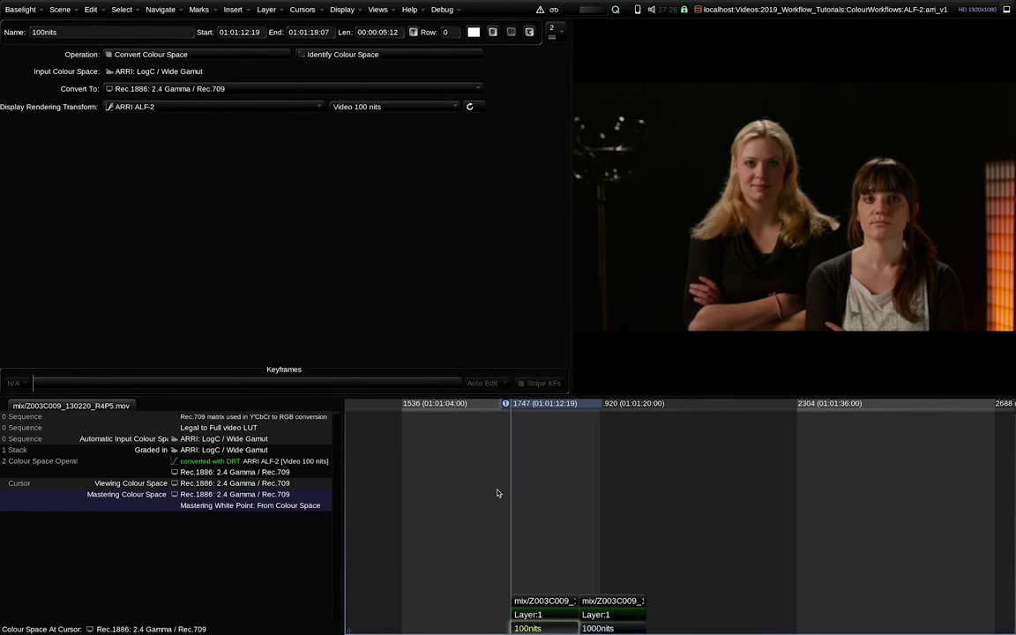
pyautogui.press('Down')
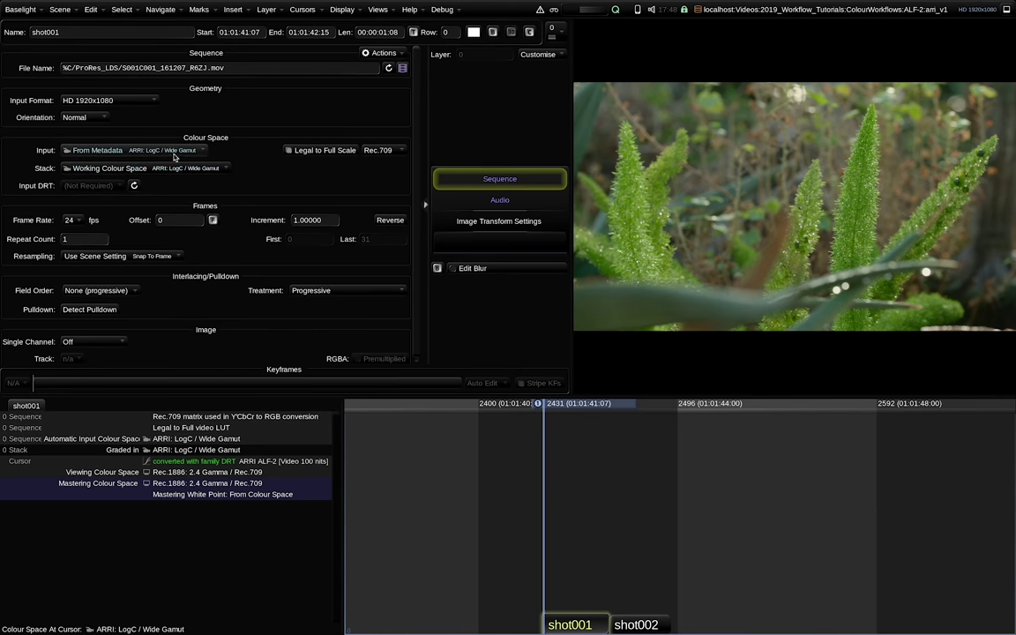
# Review shot002 and shot001 on the timeline, then bring up the Render view
pyautogui.click(609, 403)
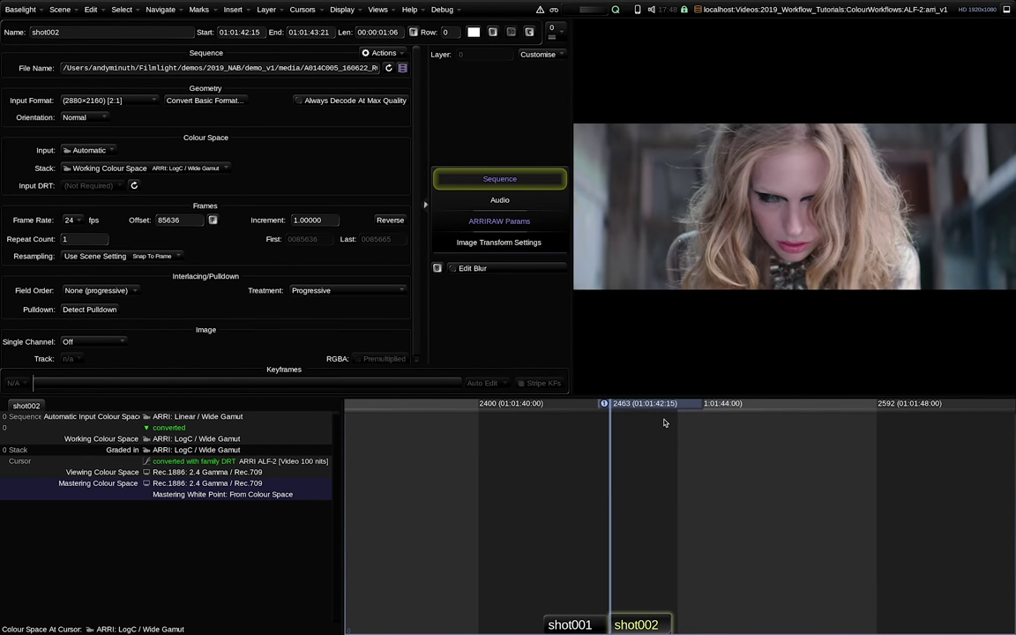
pyautogui.press('Home')
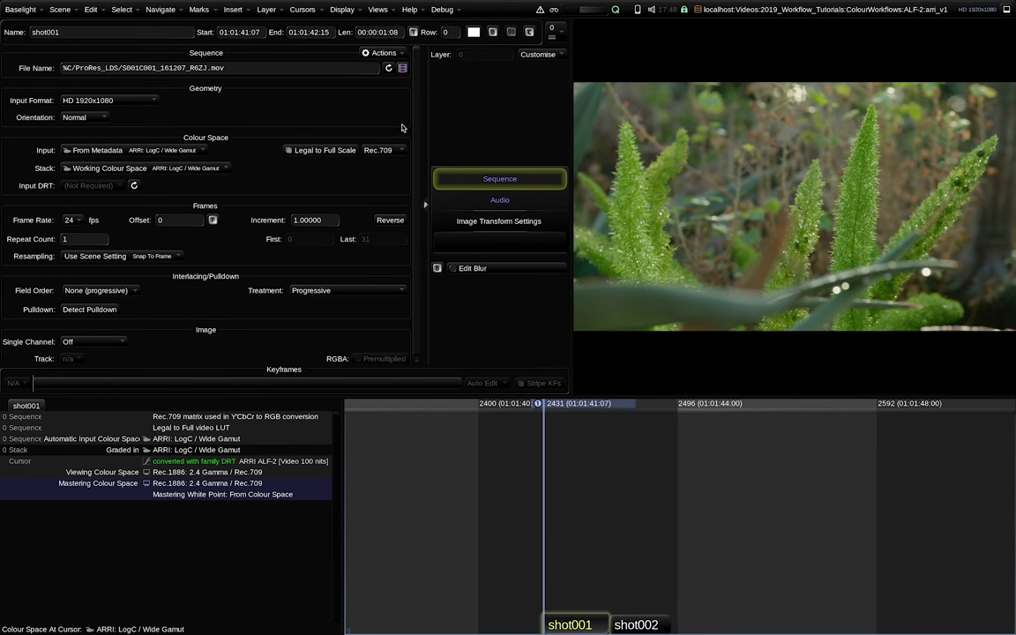
pyautogui.click(378, 10)
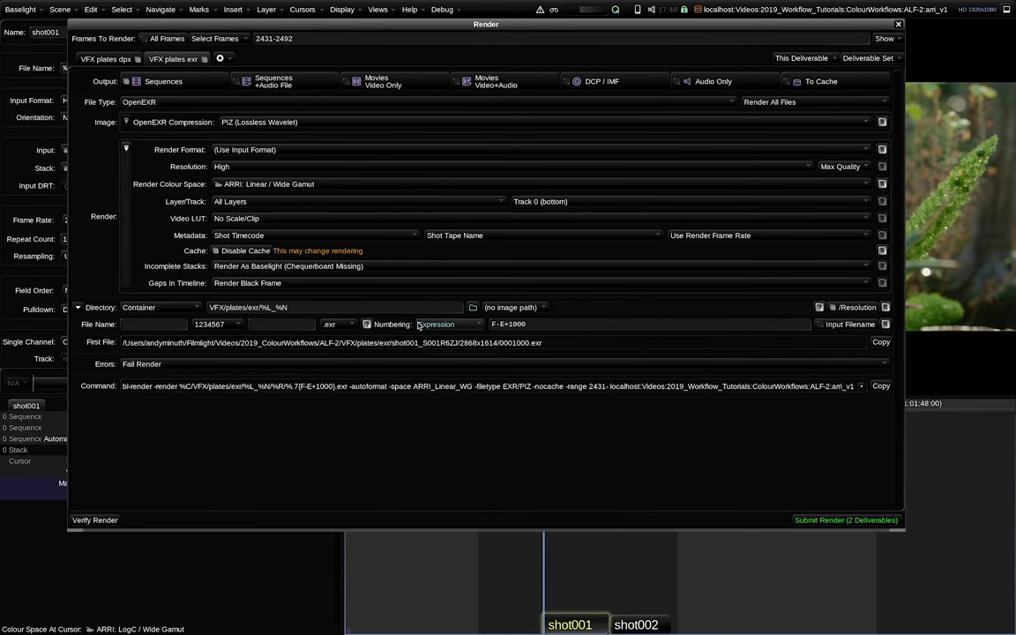
# Review the VFX plates dpx deliverable settings, then return to VFX plates exr
pyautogui.click(125, 59)
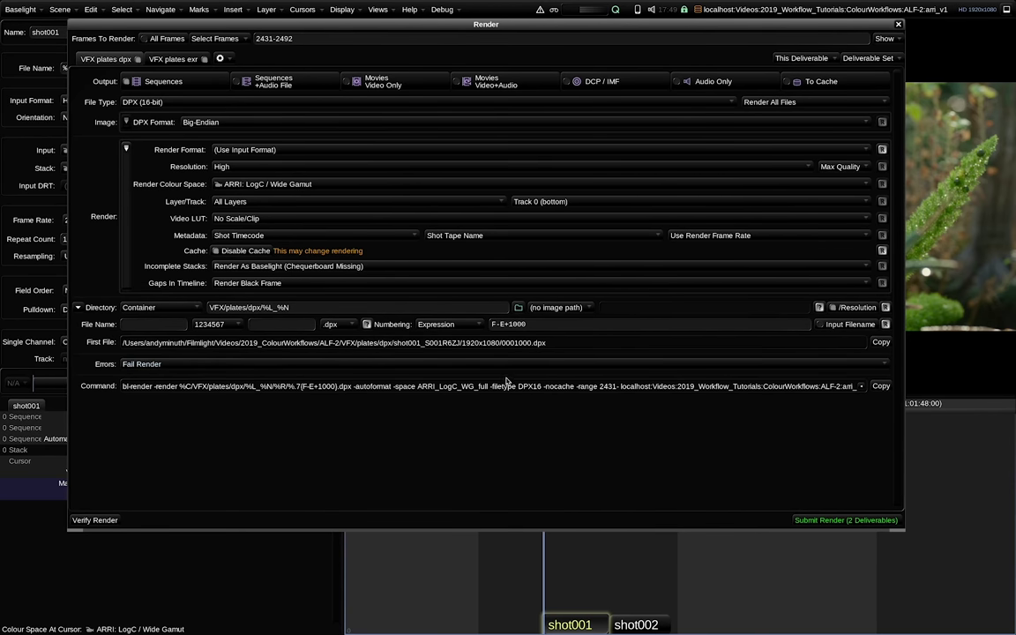
pyautogui.click(171, 60)
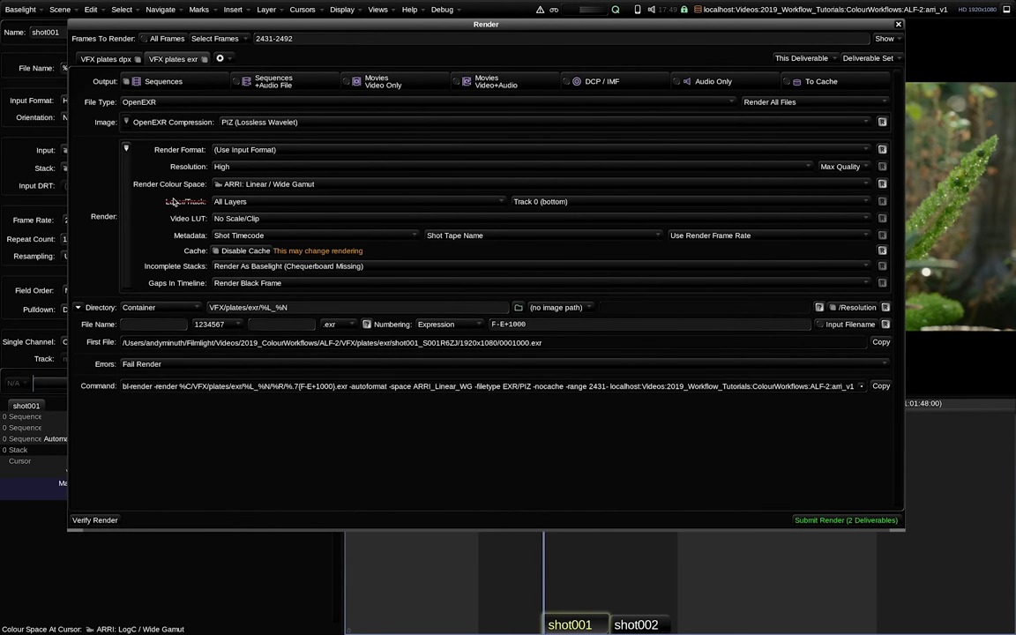
# Submit both plate deliverables for rendering and close the queue monitor and Render view
pyautogui.click(856, 520)
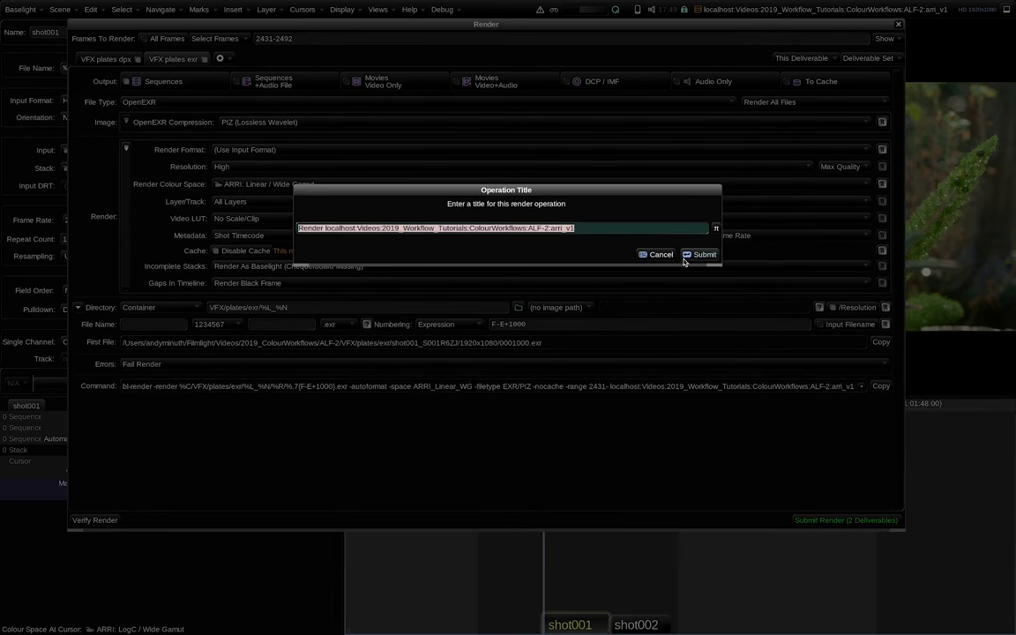
pyautogui.click(702, 256)
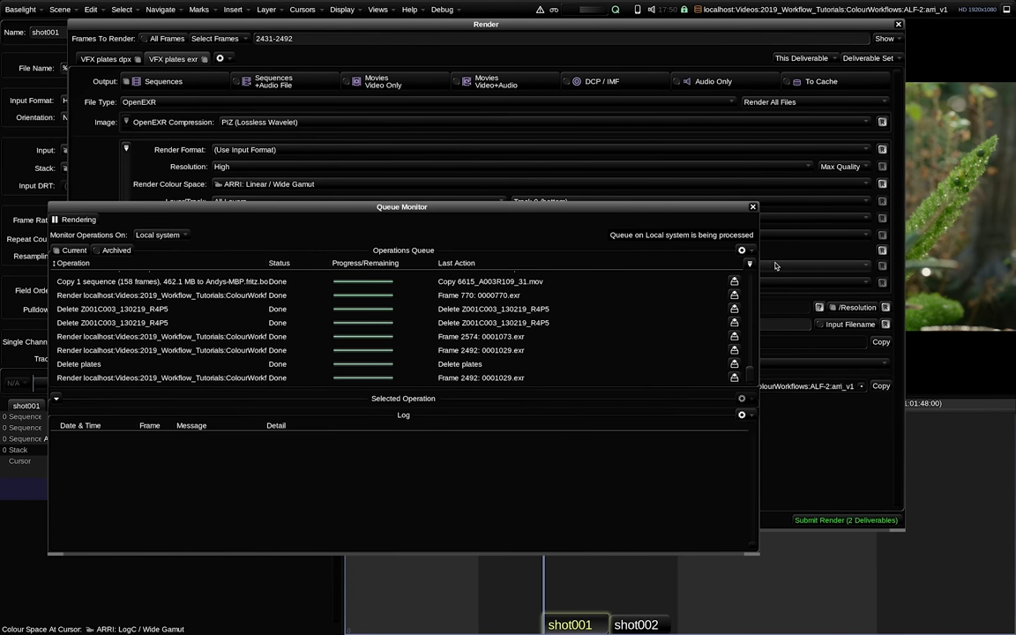
pyautogui.click(752, 207)
pyautogui.click(898, 23)
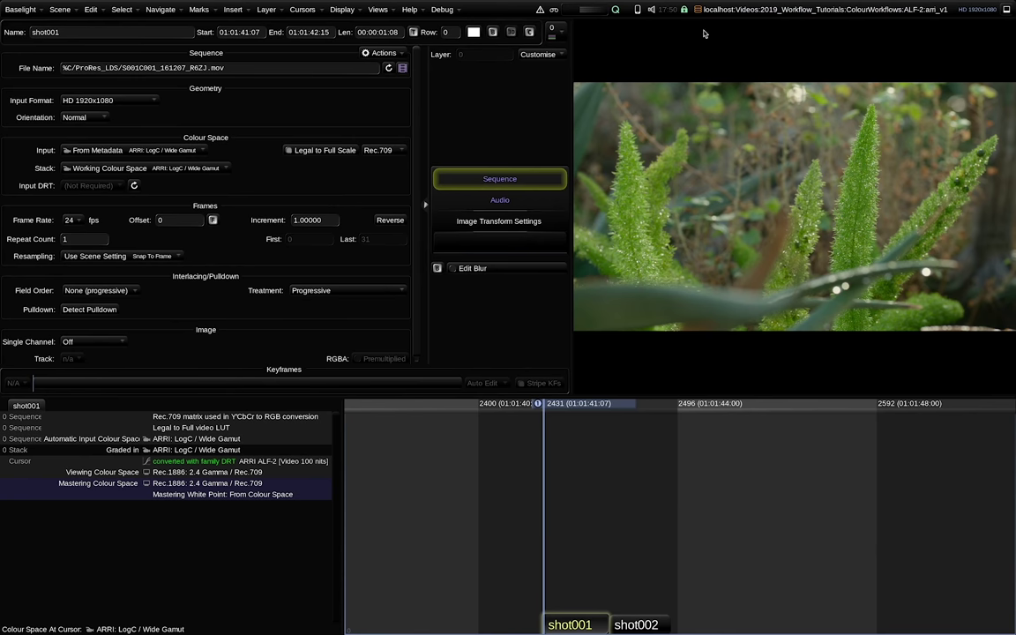
# Insert the rendered shot001 and shot002 DPX plate sequences from VFX/plates/dpx via FLUX Manage
pyautogui.click(376, 9)
pyautogui.click(403, 138)
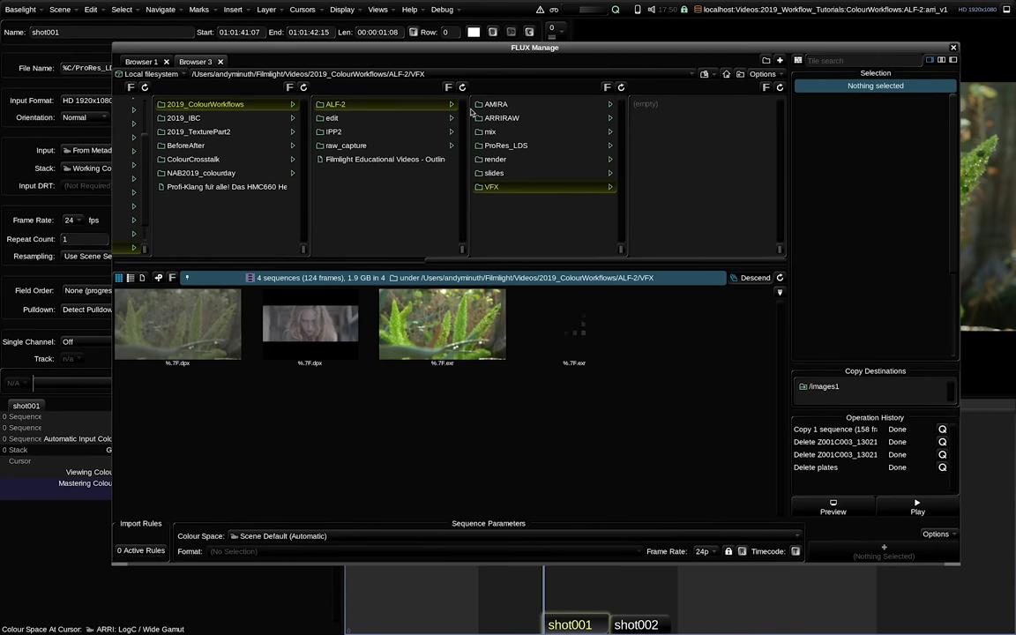
pyautogui.click(781, 88)
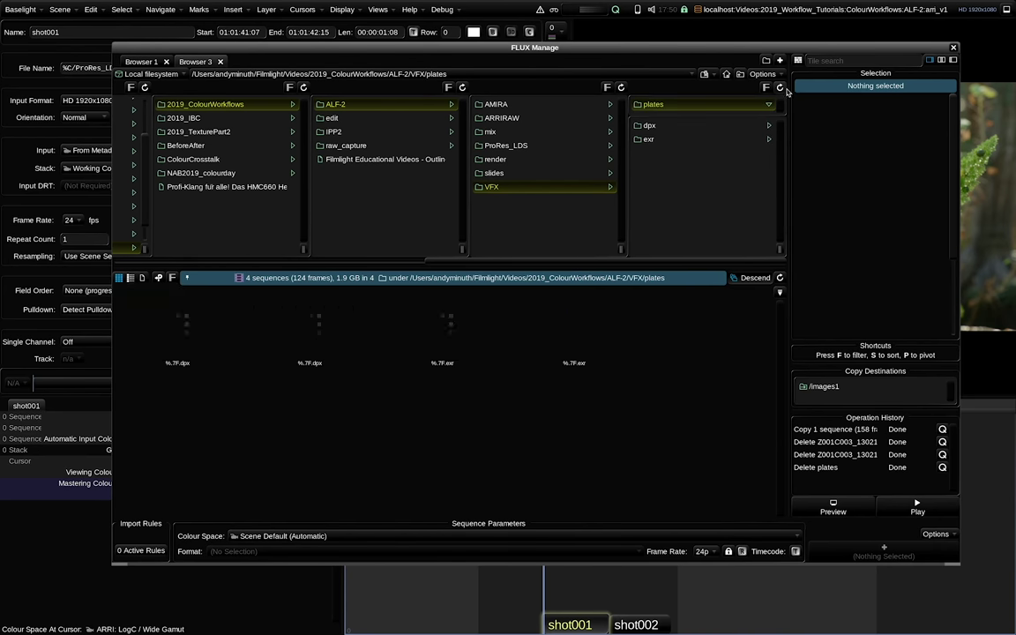
pyautogui.click(710, 117)
pyautogui.click(710, 105)
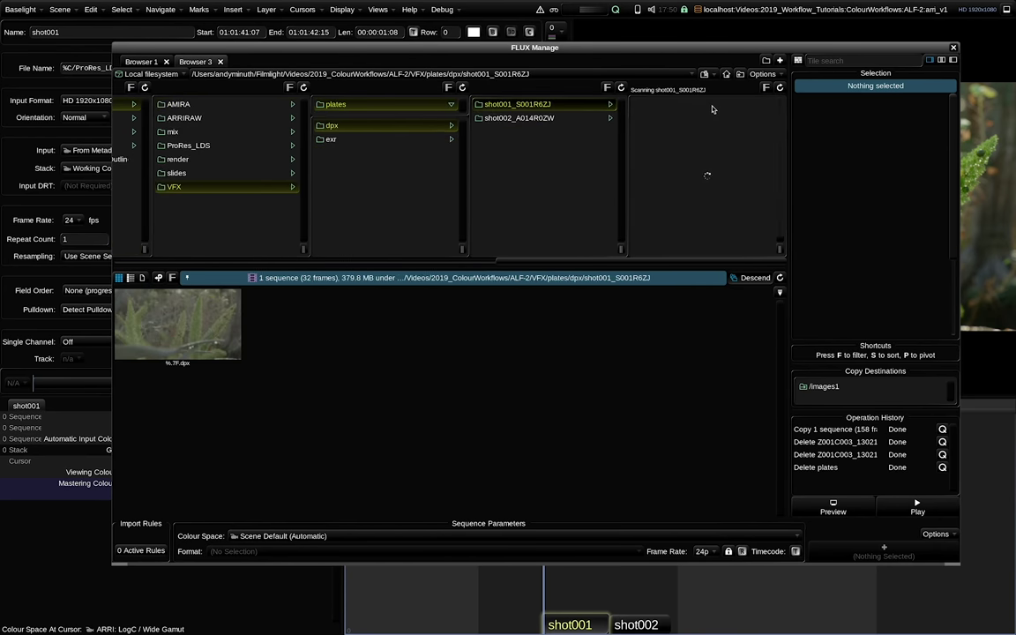
pyautogui.click(680, 130)
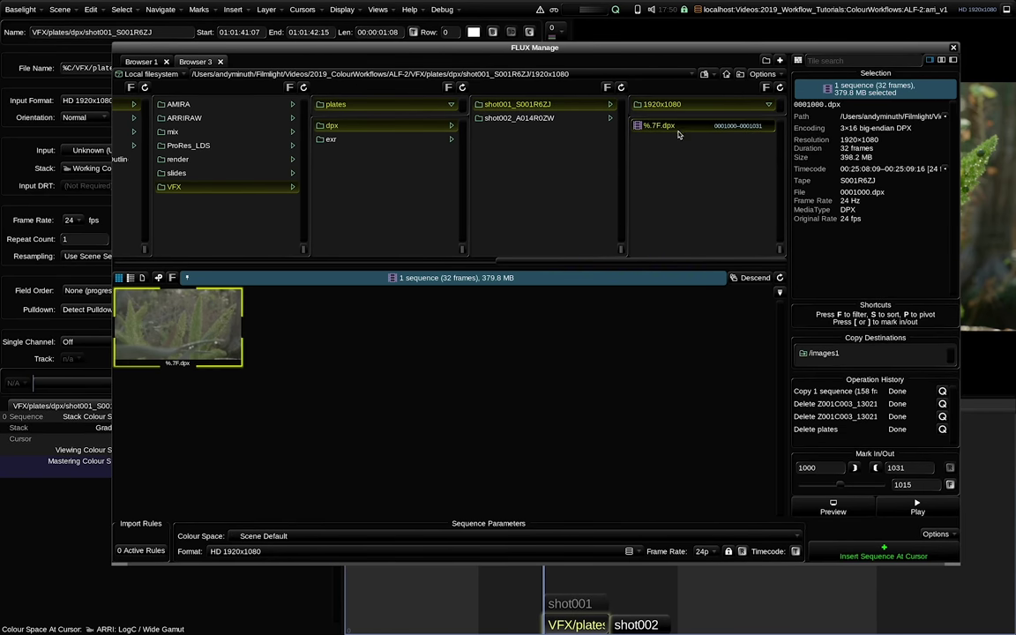
pyautogui.click(604, 118)
pyautogui.click(687, 129)
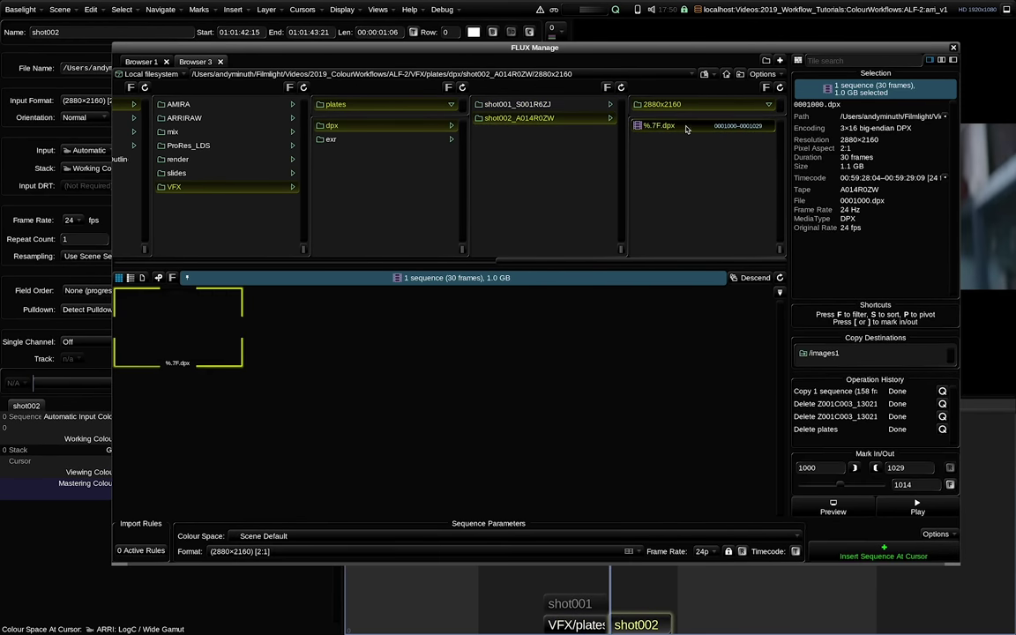
pyautogui.doubleClick(687, 129)
# Close the media manager and flip between the shot001 DPX plate and native shot001
pyautogui.click(953, 48)
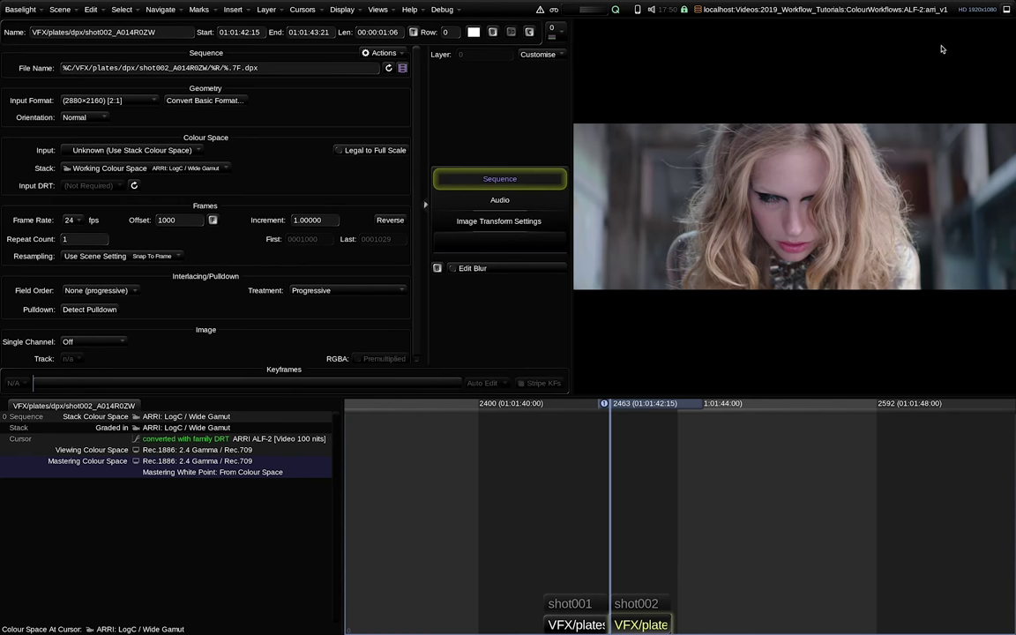
pyautogui.press('Up')
pyautogui.hotkey('alt', 'Up')
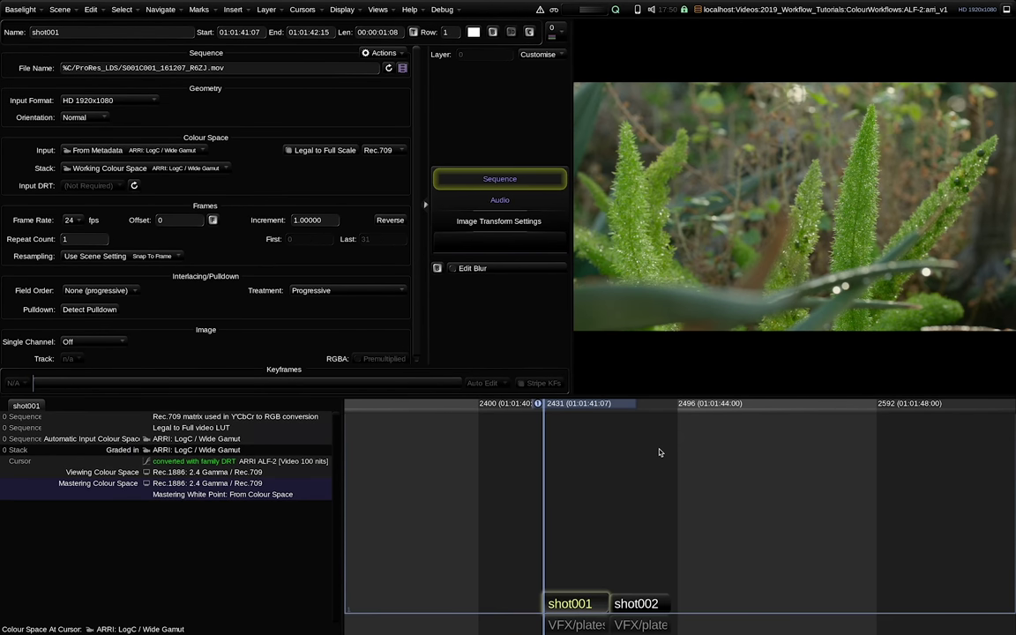
pyautogui.hotkey('alt', 'Down')
pyautogui.hotkey('alt', 'Up')
pyautogui.hotkey('alt', 'Down')
pyautogui.hotkey('alt', 'Up')
pyautogui.hotkey('alt', 'Down')
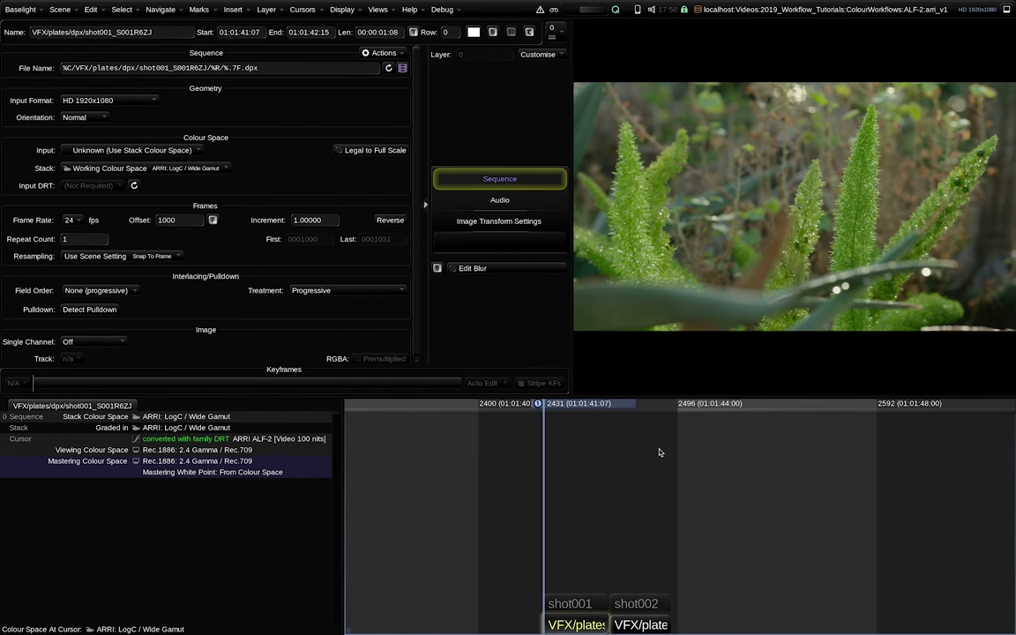
pyautogui.hotkey('alt', 'Up')
pyautogui.hotkey('alt', 'Down')
pyautogui.hotkey('alt', 'Up')
# Compare native shot002 with its DPX plate, ending on the plate's sequence settings
pyautogui.press('Down')
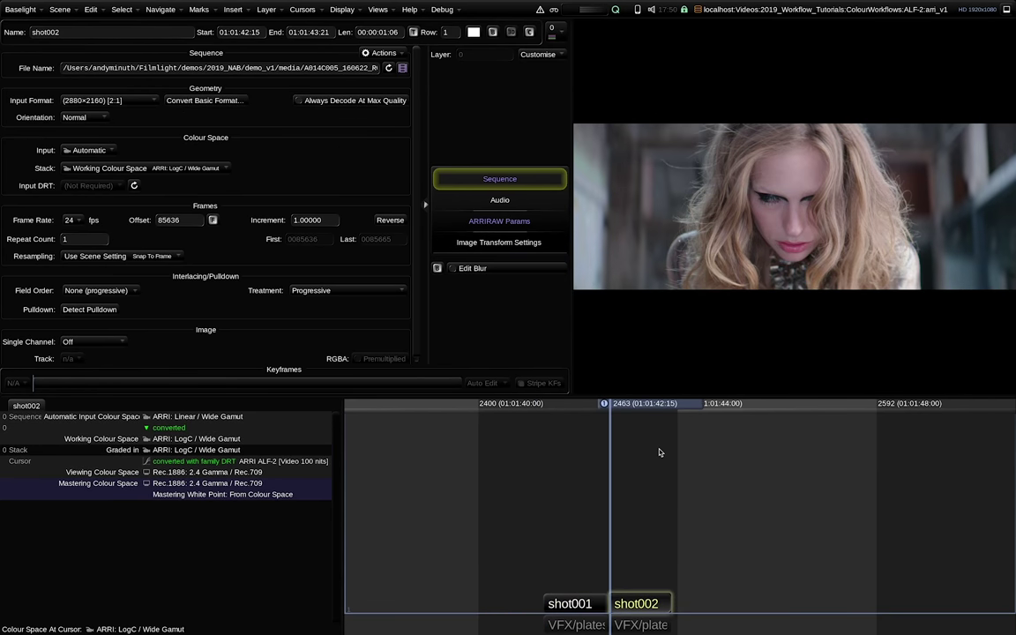
pyautogui.hotkey('alt', 'Down')
pyautogui.hotkey('alt', 'Up')
pyautogui.hotkey('alt', 'Down')
pyautogui.hotkey('alt', 'Up')
pyautogui.hotkey('alt', 'Down')
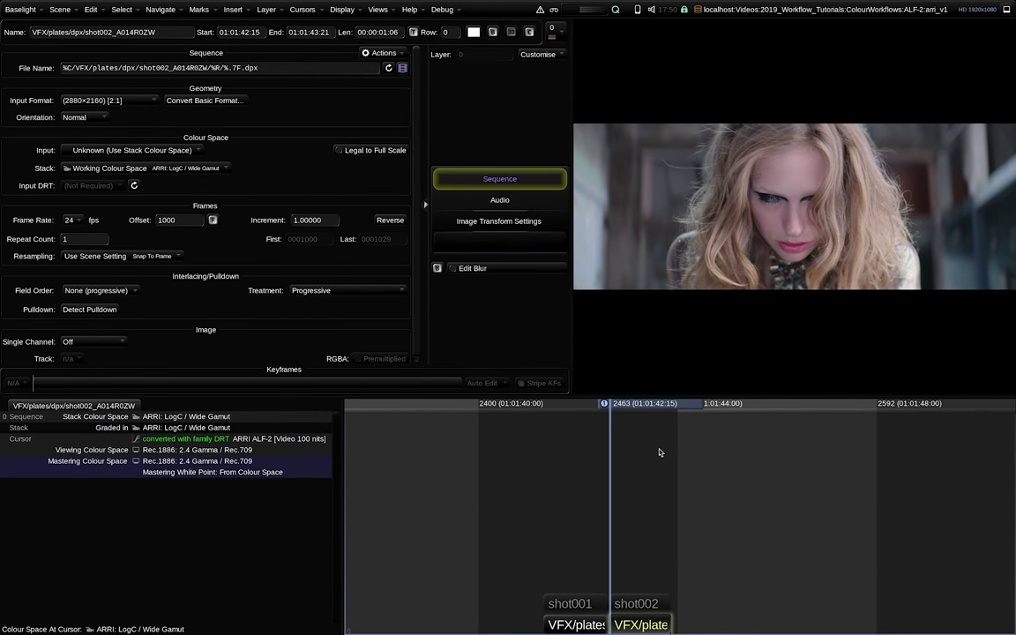
pyautogui.hotkey('alt', 'Up')
pyautogui.hotkey('alt', 'Down')
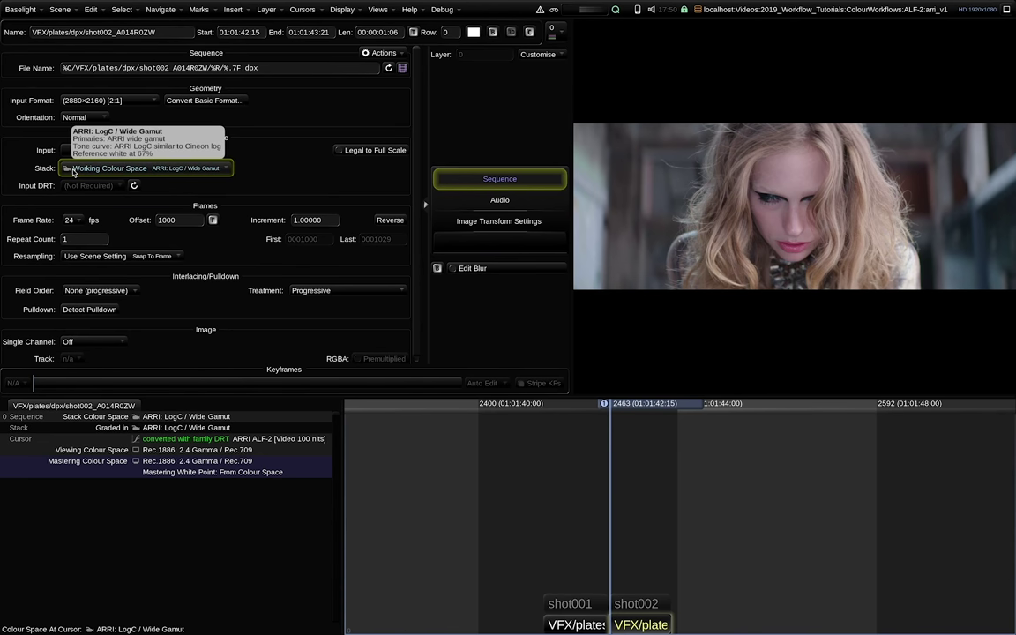
# Set the input colour space of the shot002 and shot001 DPX plates to ARRI: LogC / Wide Gamut
pyautogui.click(92, 151)
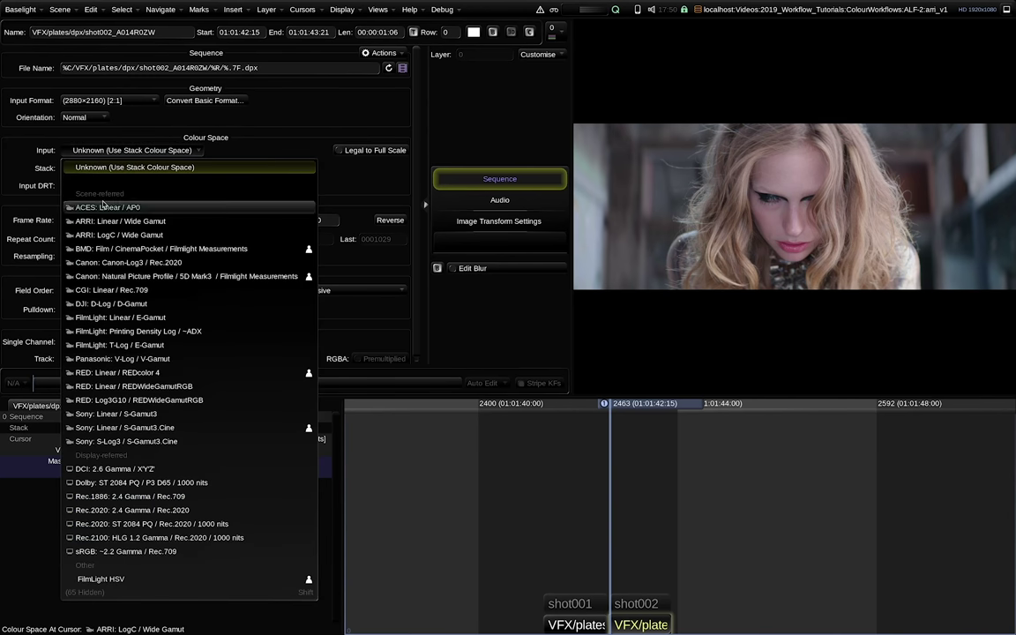
pyautogui.click(103, 235)
pyautogui.press('Up')
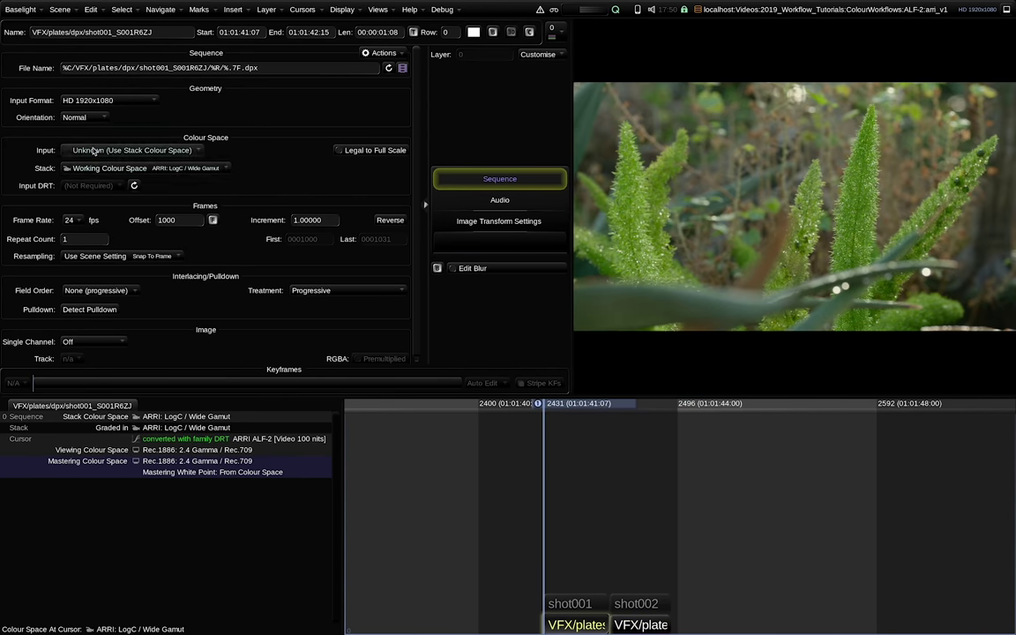
pyautogui.click(92, 150)
pyautogui.click(103, 233)
# Select both DPX plate strips, then select native shot001 to inspect its settings
pyautogui.scroll(2, 678, 499)
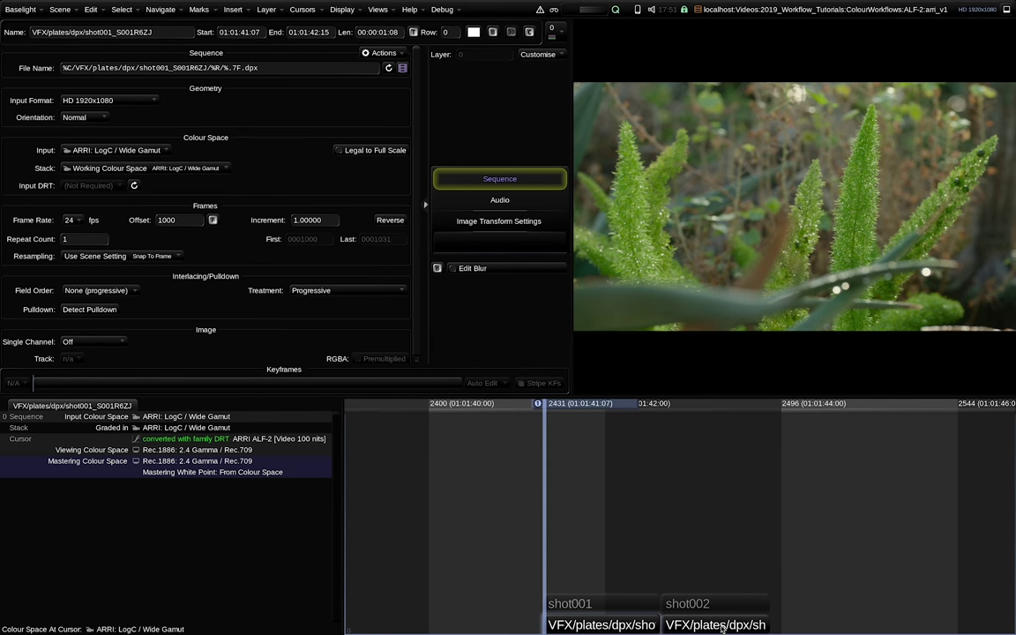
pyautogui.keyDown('shift'); pyautogui.click(722, 624); pyautogui.keyUp('shift')
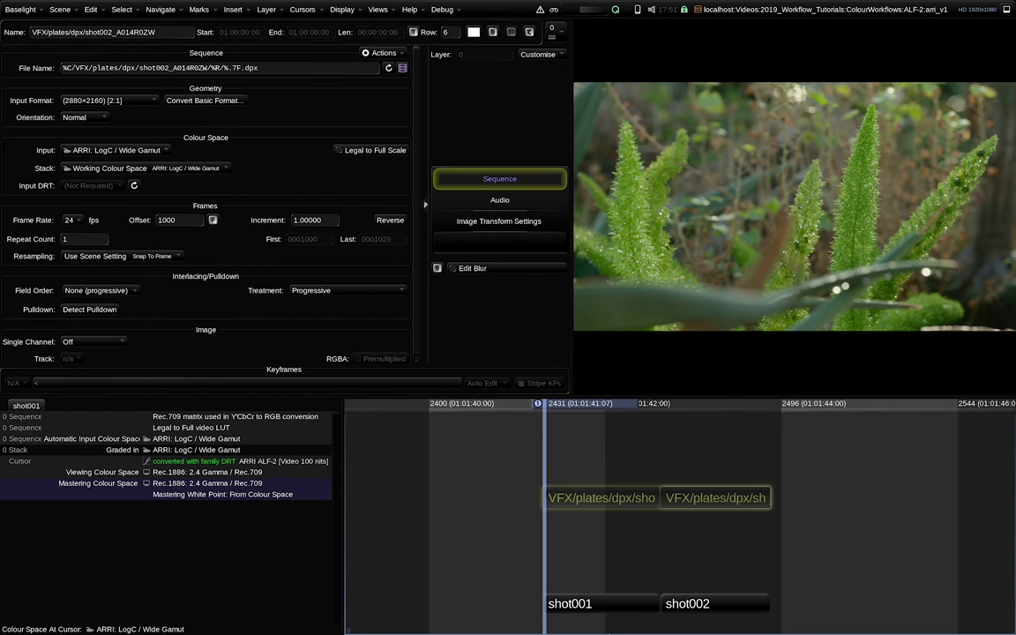
pyautogui.click(666, 511)
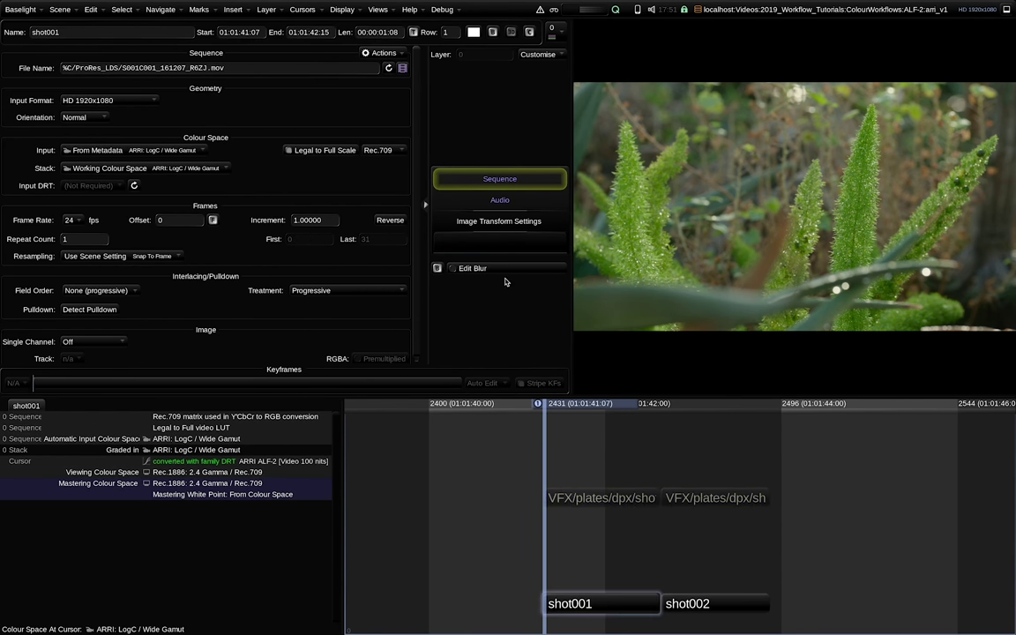
# Insert the EXR sequences from VFX/plates/exr, including subfolders, into the timeline
pyautogui.click(378, 8)
pyautogui.click(388, 122)
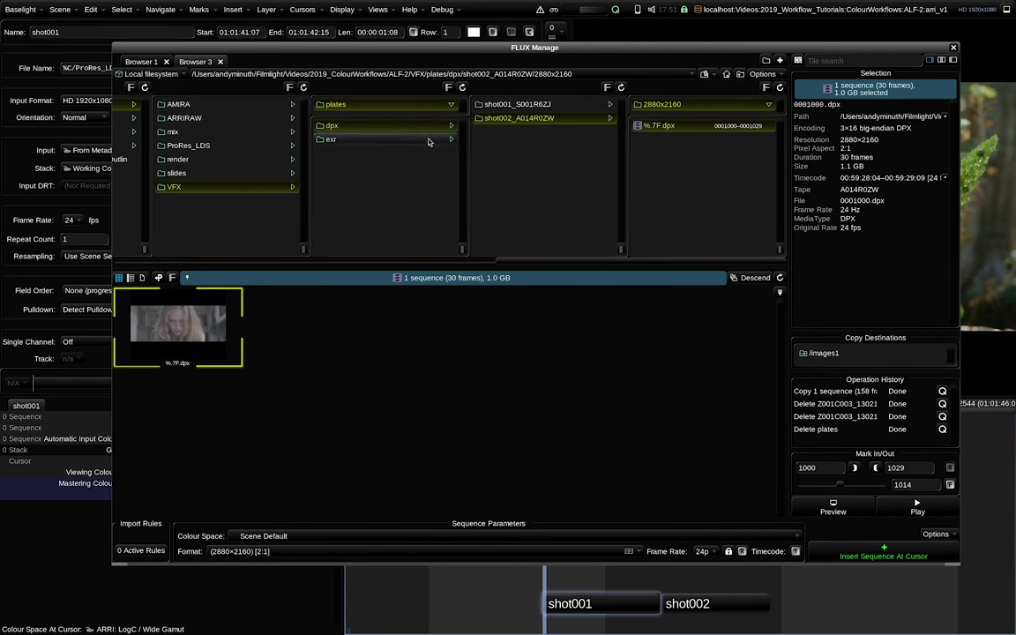
pyautogui.click(429, 140)
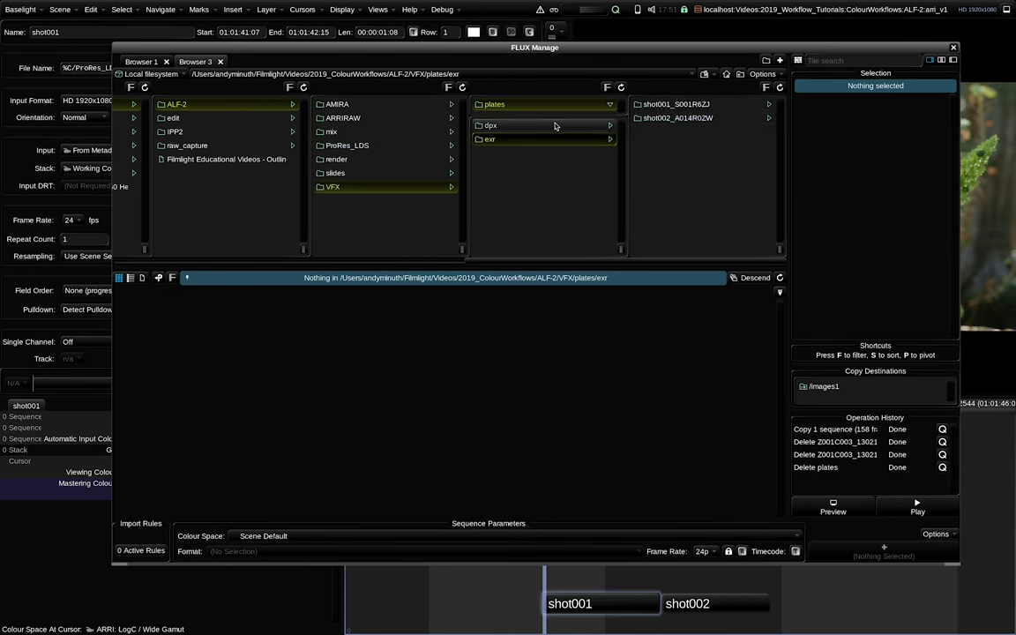
pyautogui.click(755, 278)
pyautogui.click(535, 256)
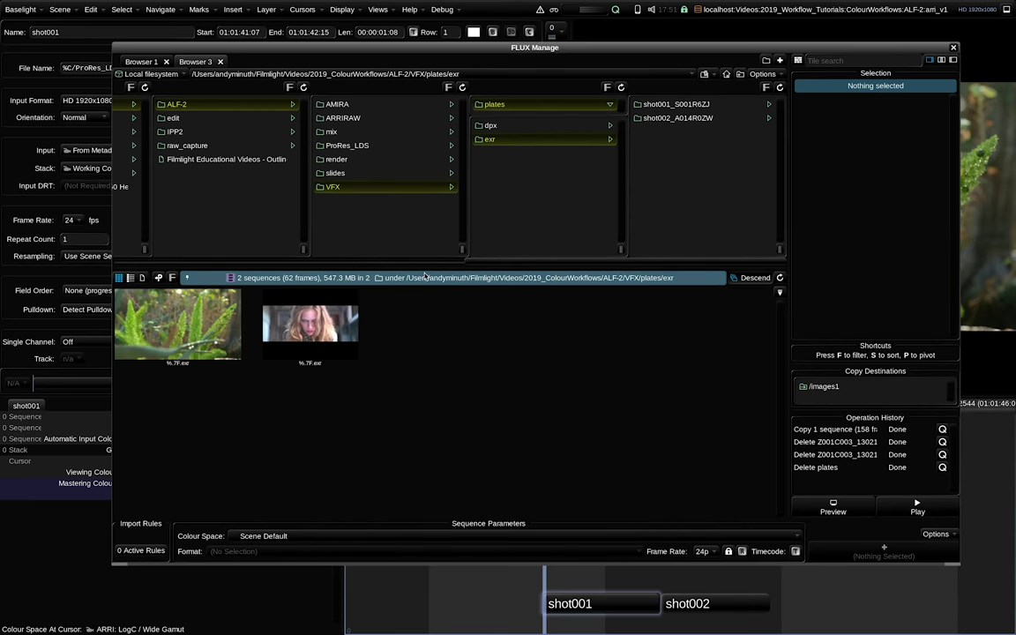
pyautogui.moveTo(310, 323); pyautogui.dragTo(608, 617)
pyautogui.click(953, 47)
# Compare the shot002 EXR plate with native shot002, then move to the shot001 EXR plate
pyautogui.click(661, 403)
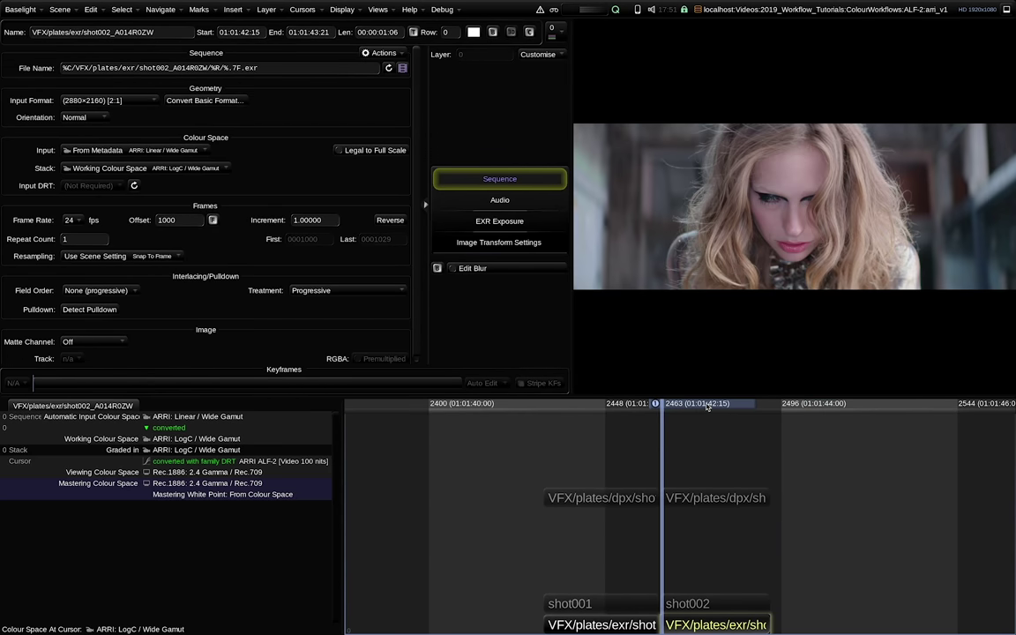
pyautogui.press('Up')
pyautogui.press('Down')
pyautogui.press('Up')
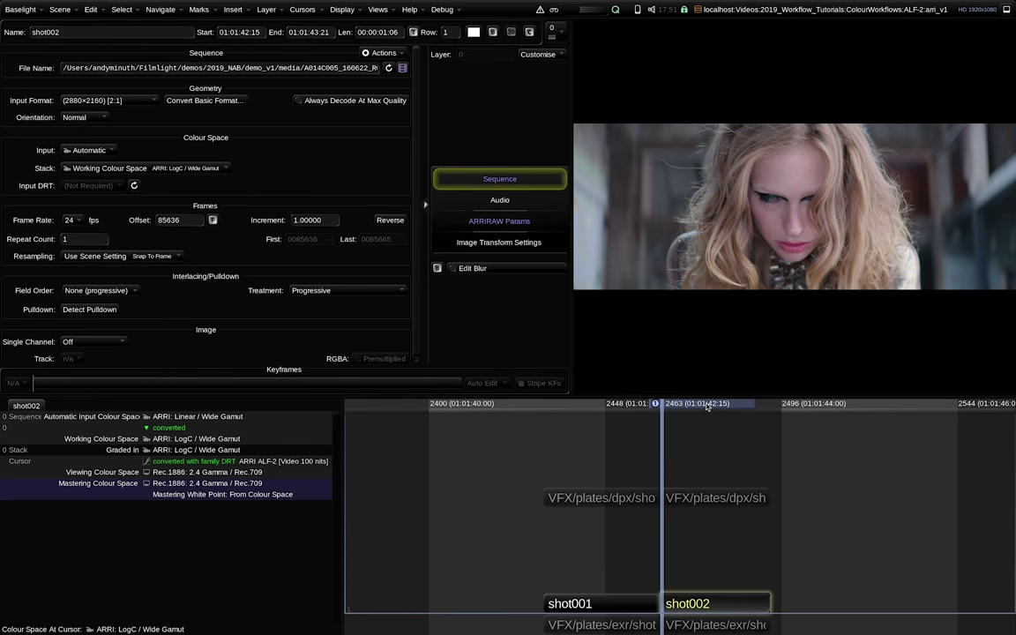
pyautogui.press('Up')
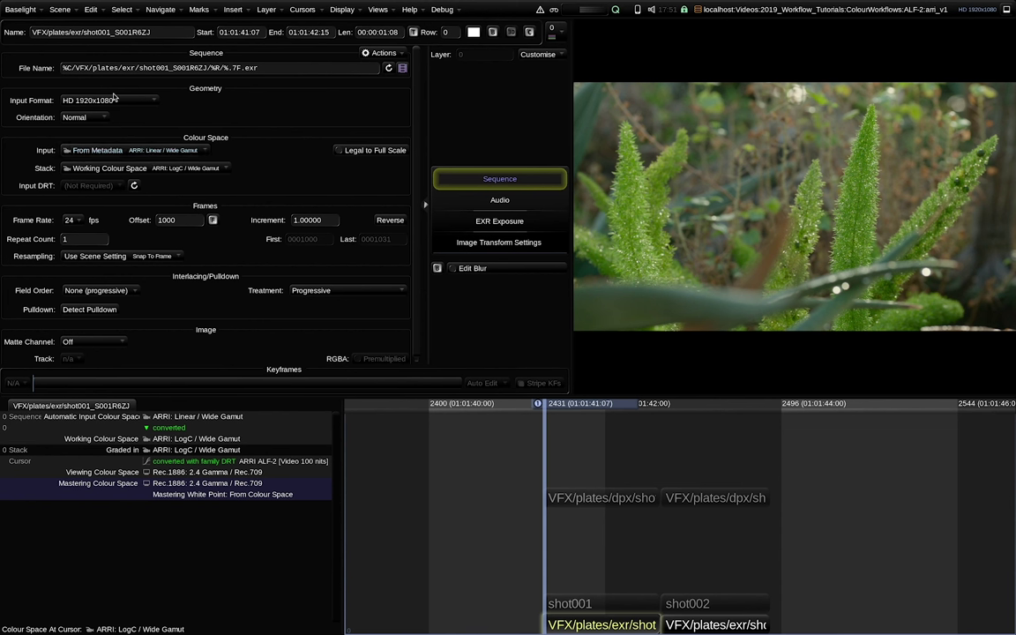
# Try CGI: Linear / Rec.709, then settle on ARRI: Linear / Wide Gamut for the shot001 EXR plate
pyautogui.click(149, 152)
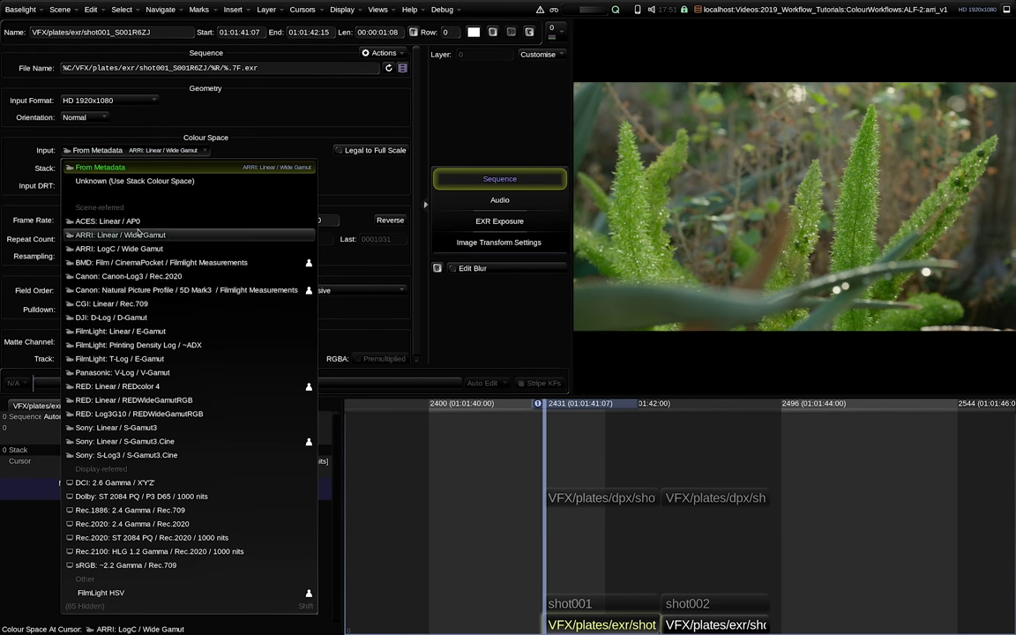
pyautogui.click(132, 304)
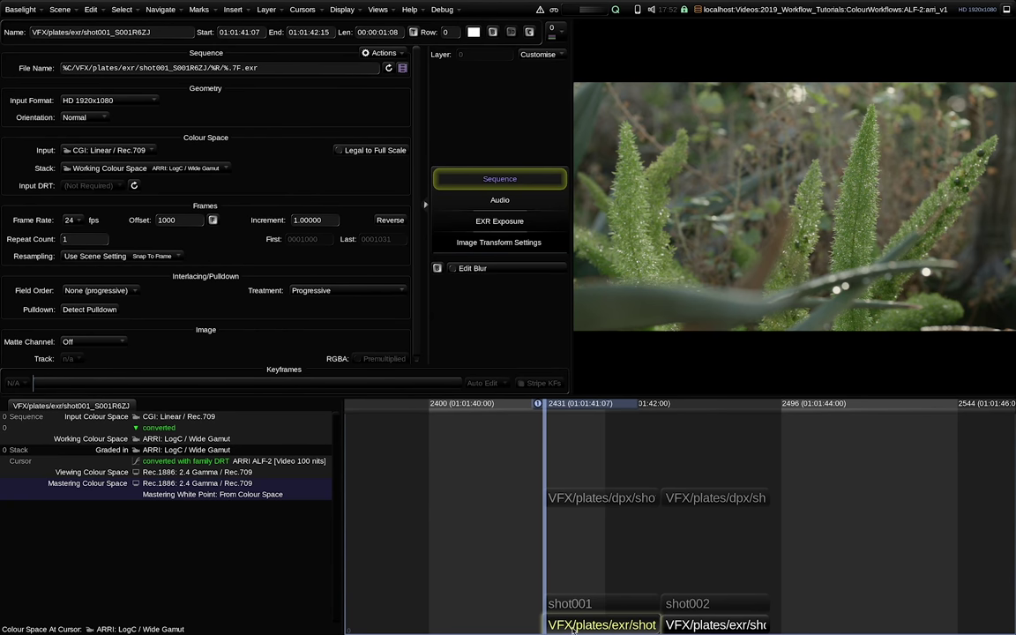
pyautogui.click(112, 150)
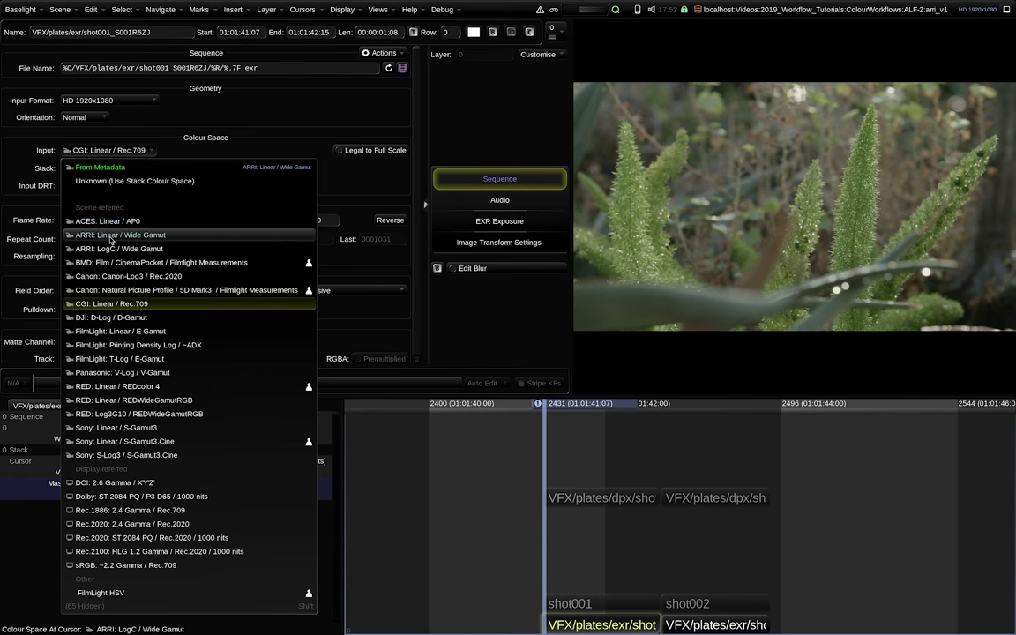
pyautogui.click(112, 236)
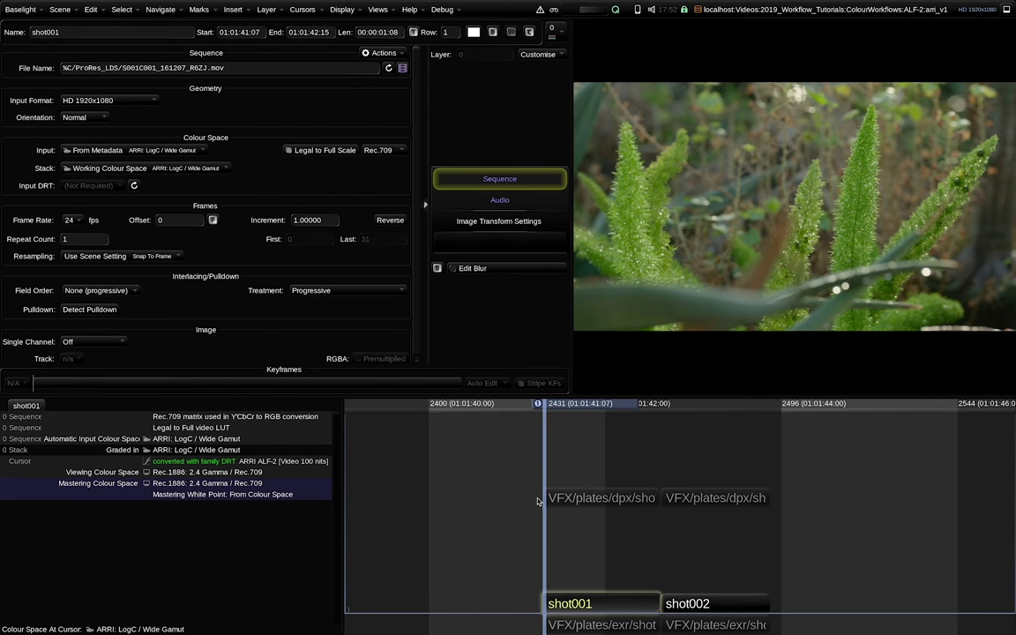
pyautogui.click(377, 10)
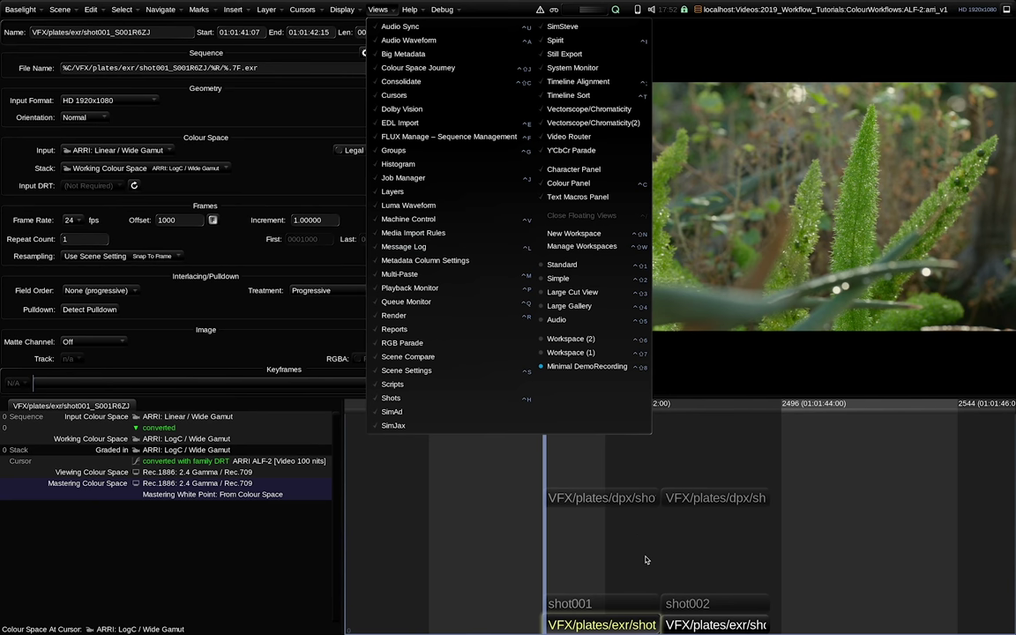
pyautogui.click(569, 475)
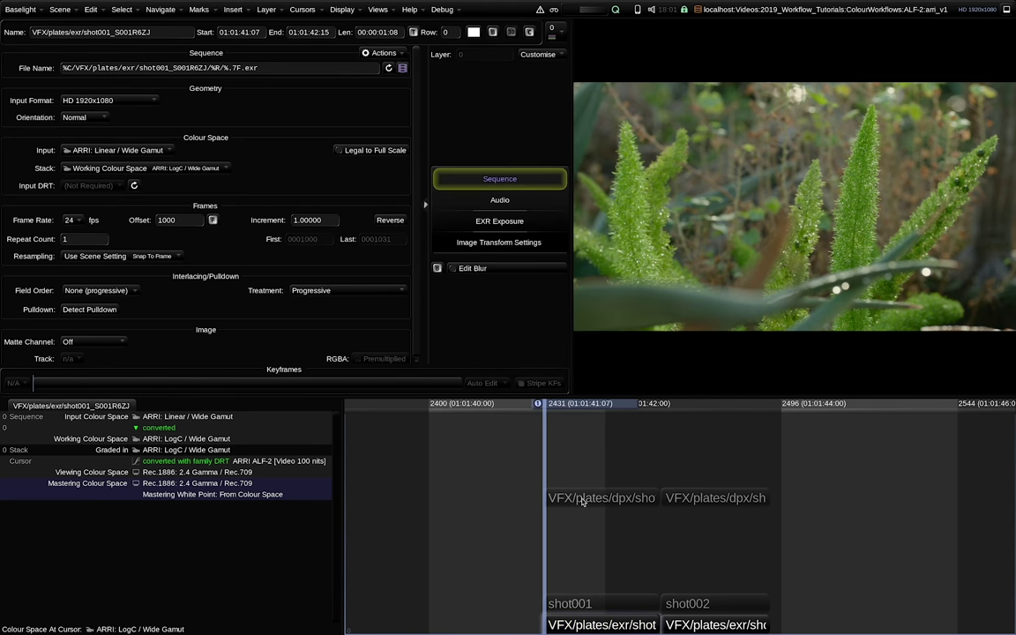
pyautogui.click(582, 501)
pyautogui.click(363, 66)
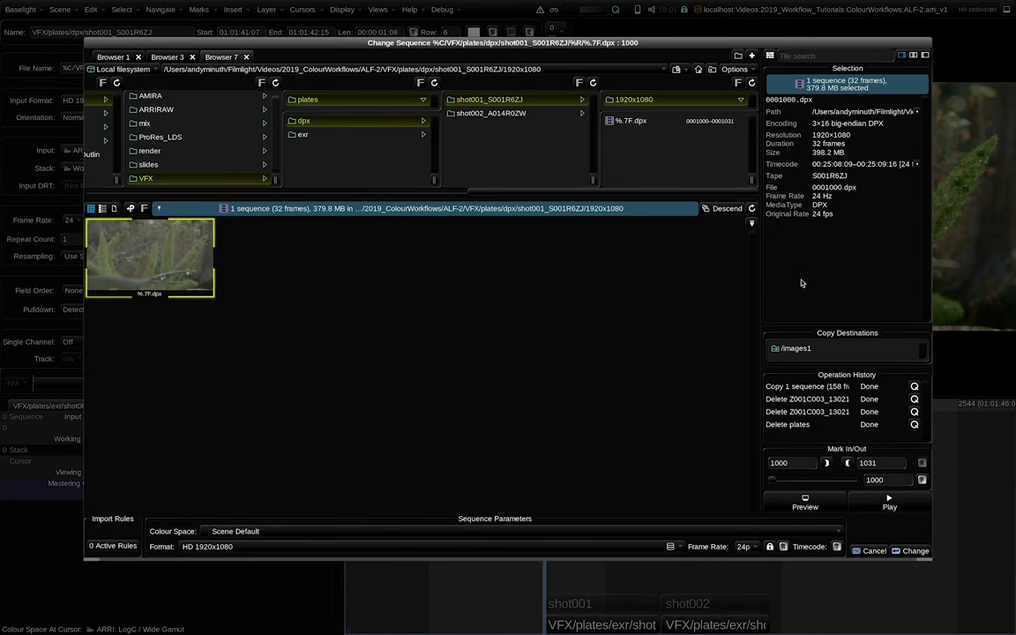
pyautogui.press('Escape')
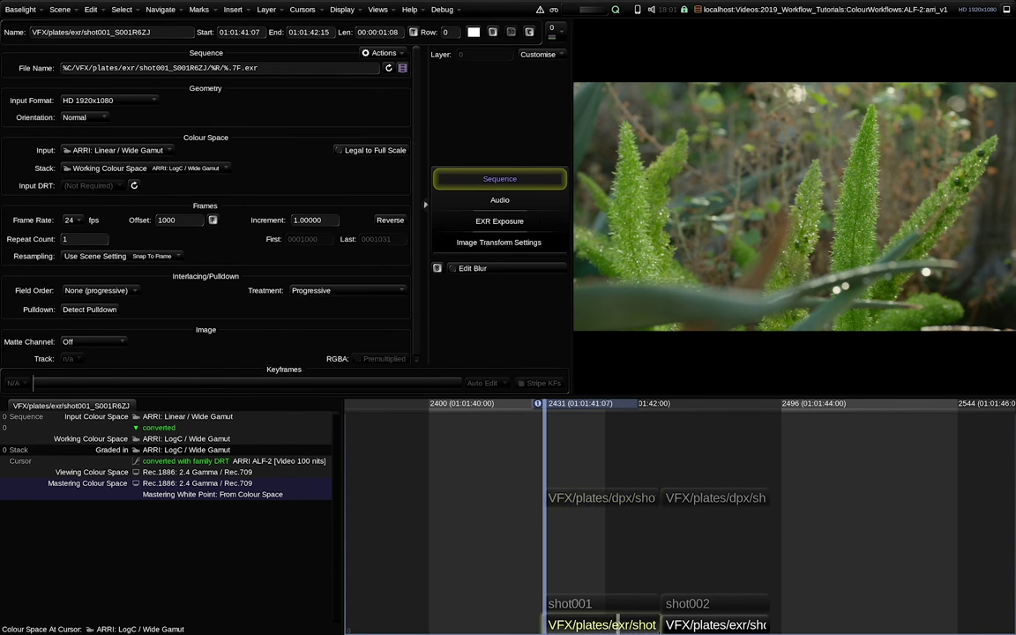
pyautogui.click(362, 62)
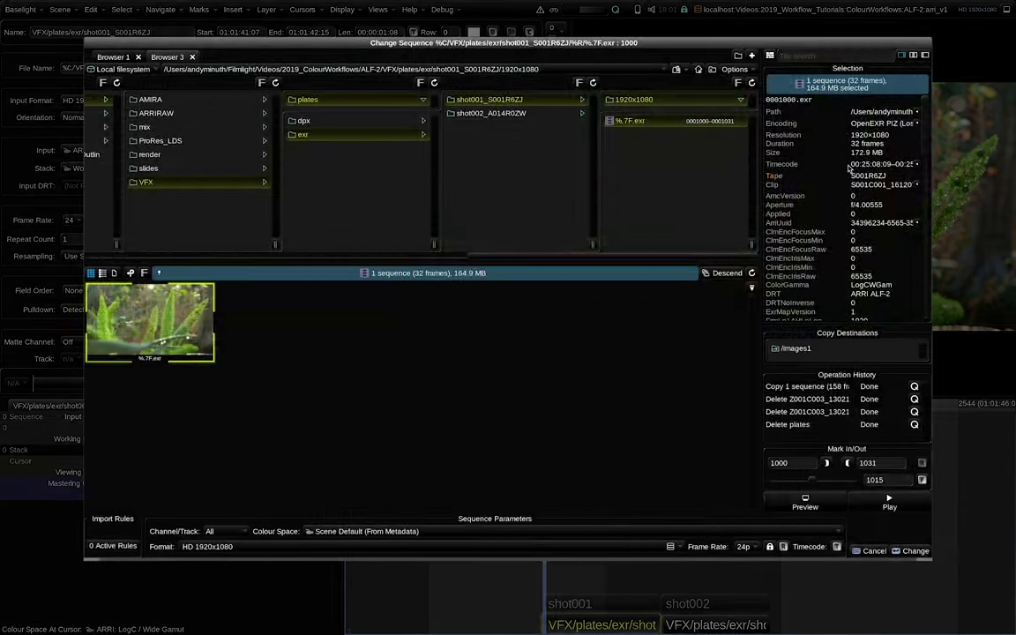
pyautogui.scroll(-3, 833, 134)
pyautogui.scroll(-3, 834, 173)
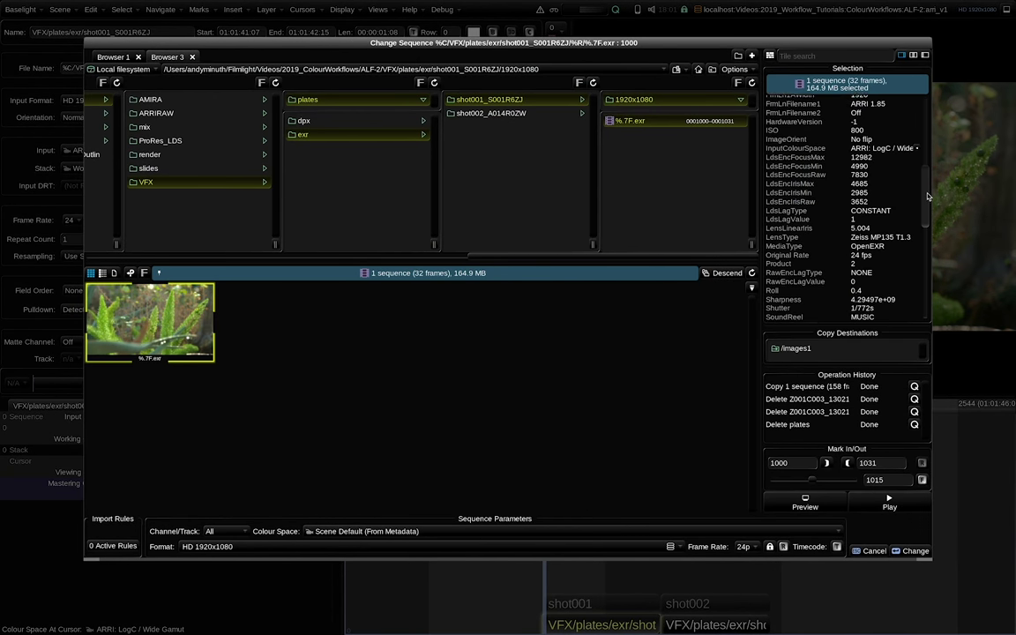
pyautogui.scroll(-3, 836, 190)
pyautogui.scroll(-3, 873, 136)
pyautogui.scroll(-1, 834, 195)
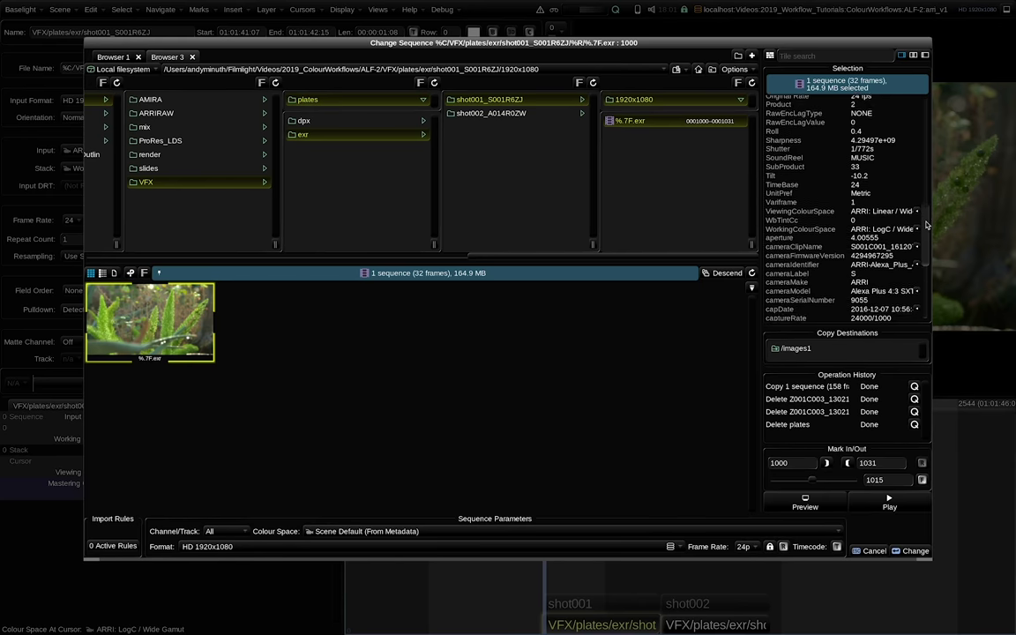
pyautogui.scroll(-2, 829, 229)
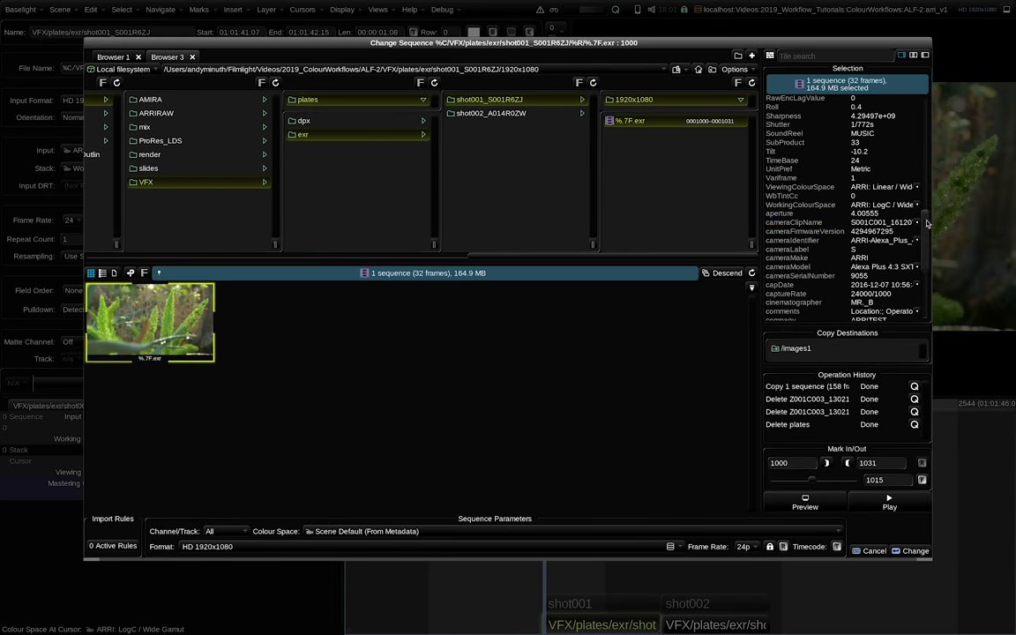
pyautogui.moveTo(922, 222)
pyautogui.mouseDown()
pyautogui.moveTo(927, 272)
pyautogui.moveTo(929, 109)
pyautogui.mouseUp()
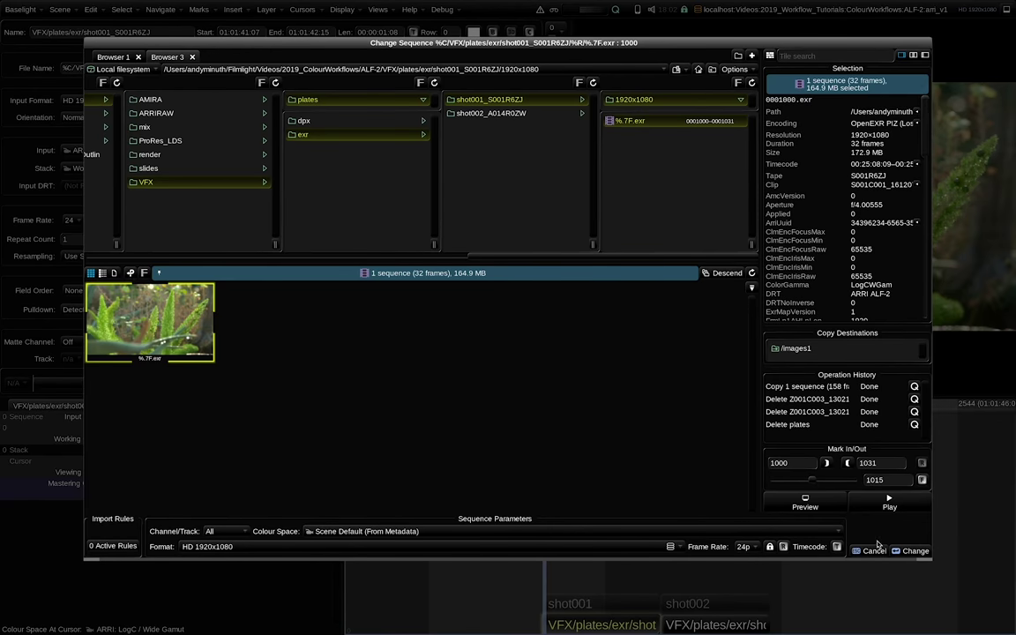
pyautogui.click(873, 550)
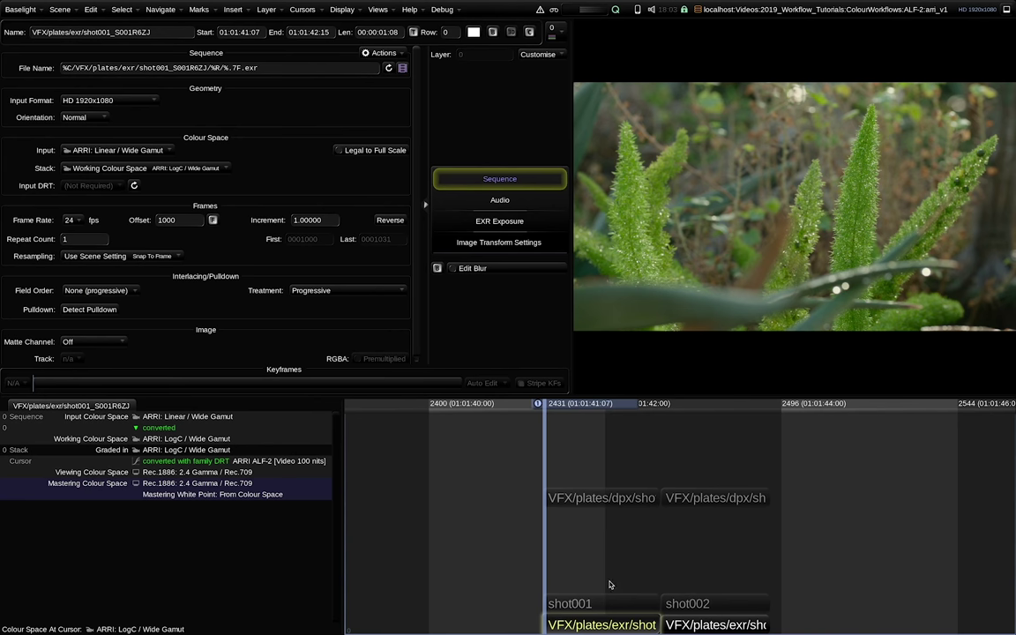